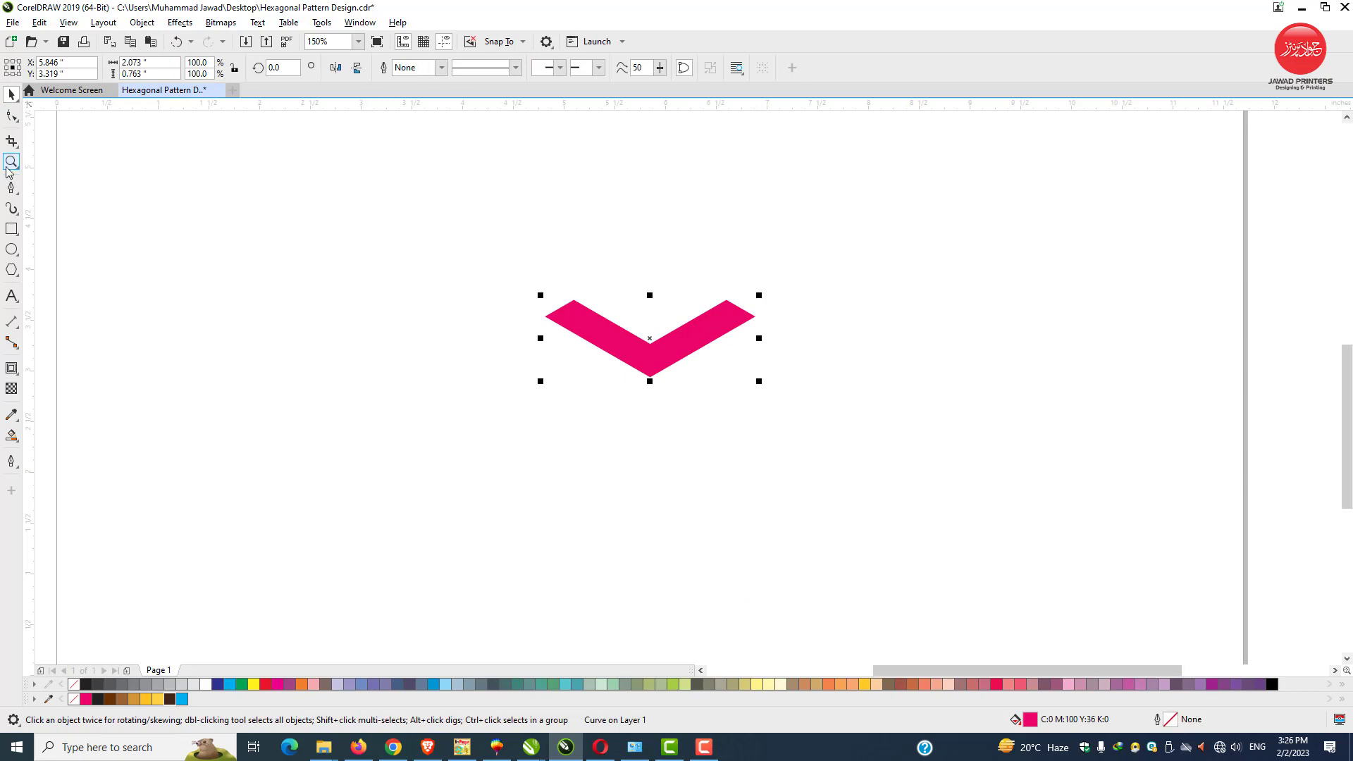
# - Apply an Interactive Fill to the magenta chevron and set it to an elliptical fountain fill
pyautogui.moveTo(772, 458); pyautogui.dragTo(772, 458)
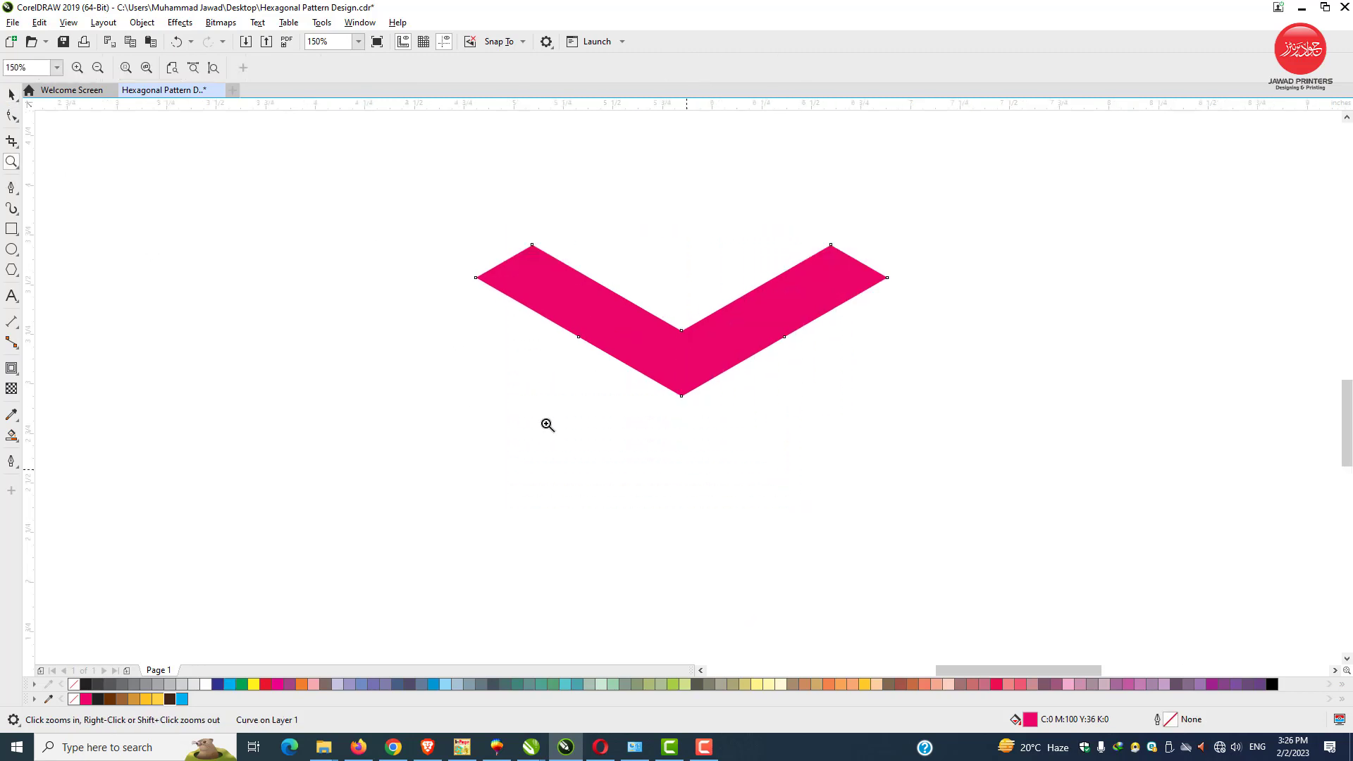
pyautogui.click(11, 93)
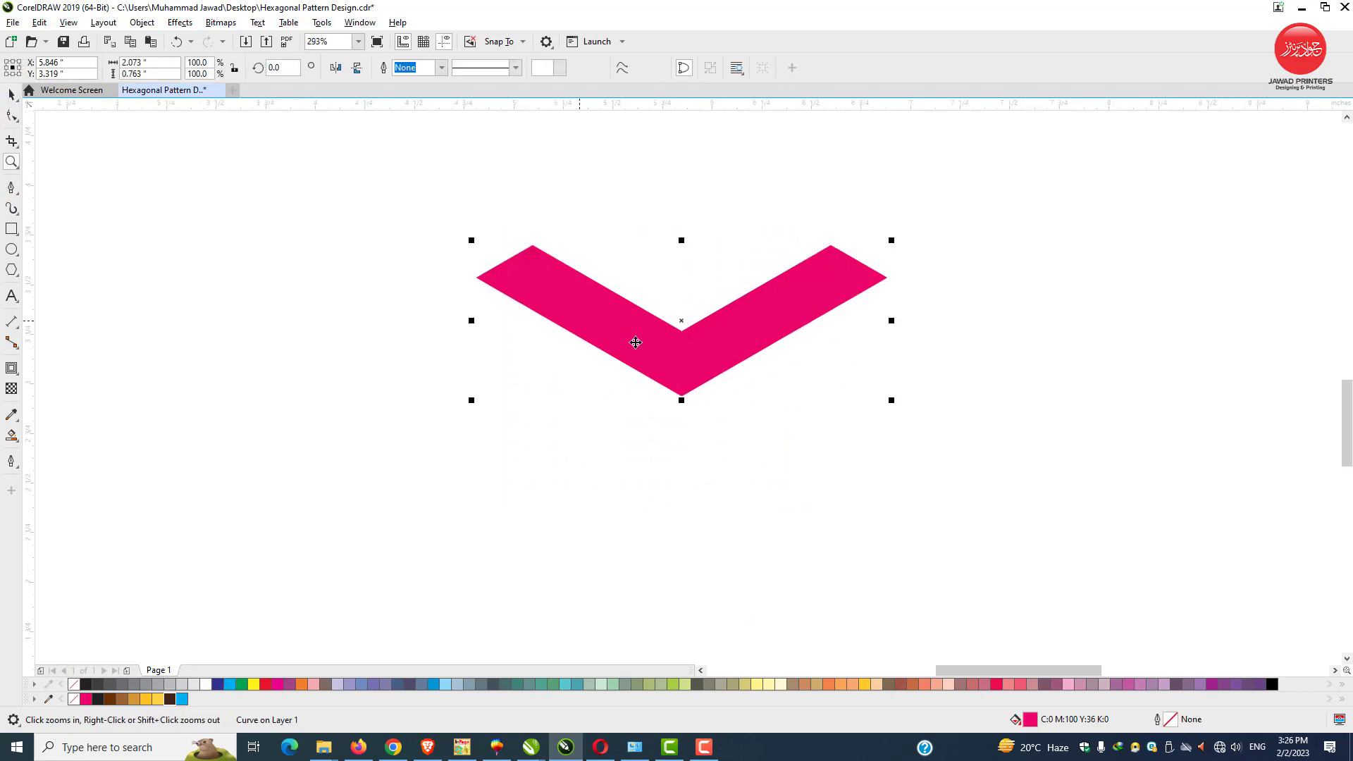
pyautogui.click(18, 444)
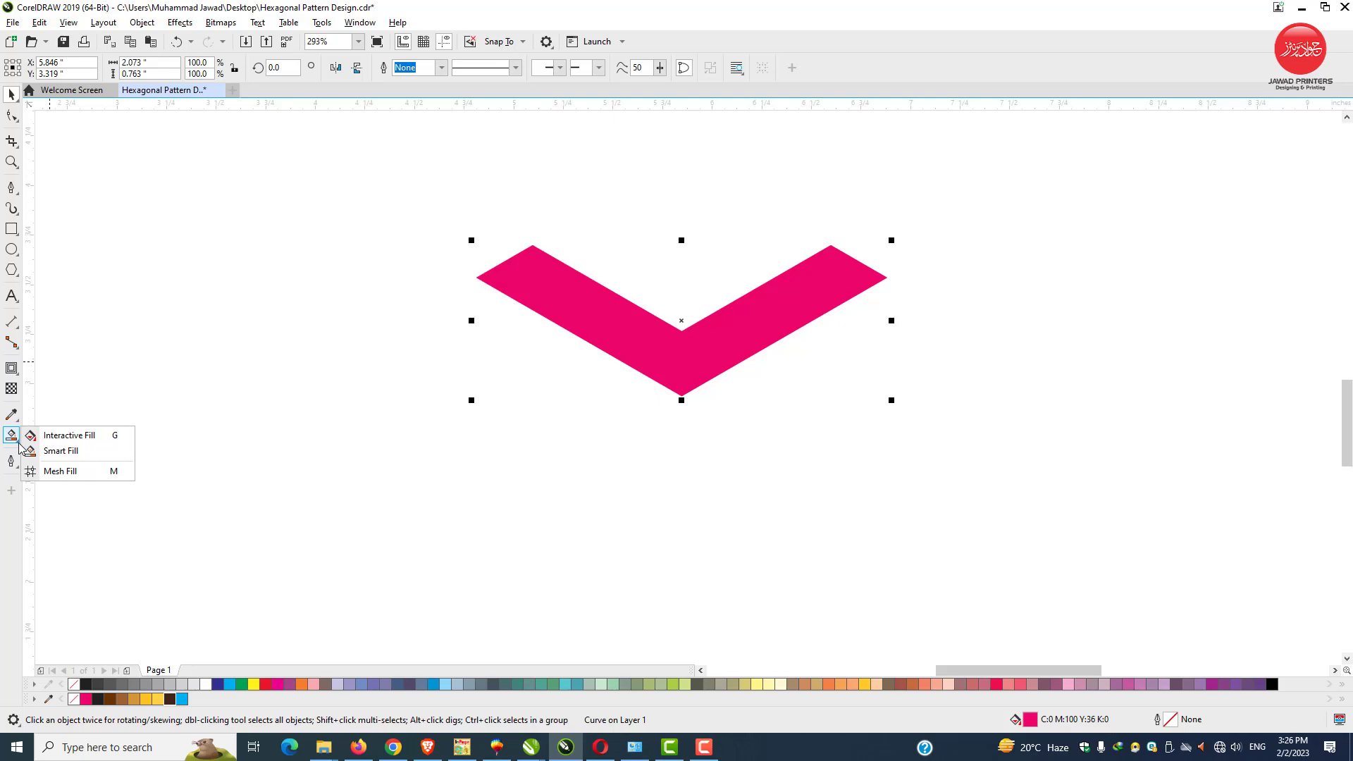
pyautogui.click(116, 441)
pyautogui.moveTo(675, 229); pyautogui.dragTo(684, 397)
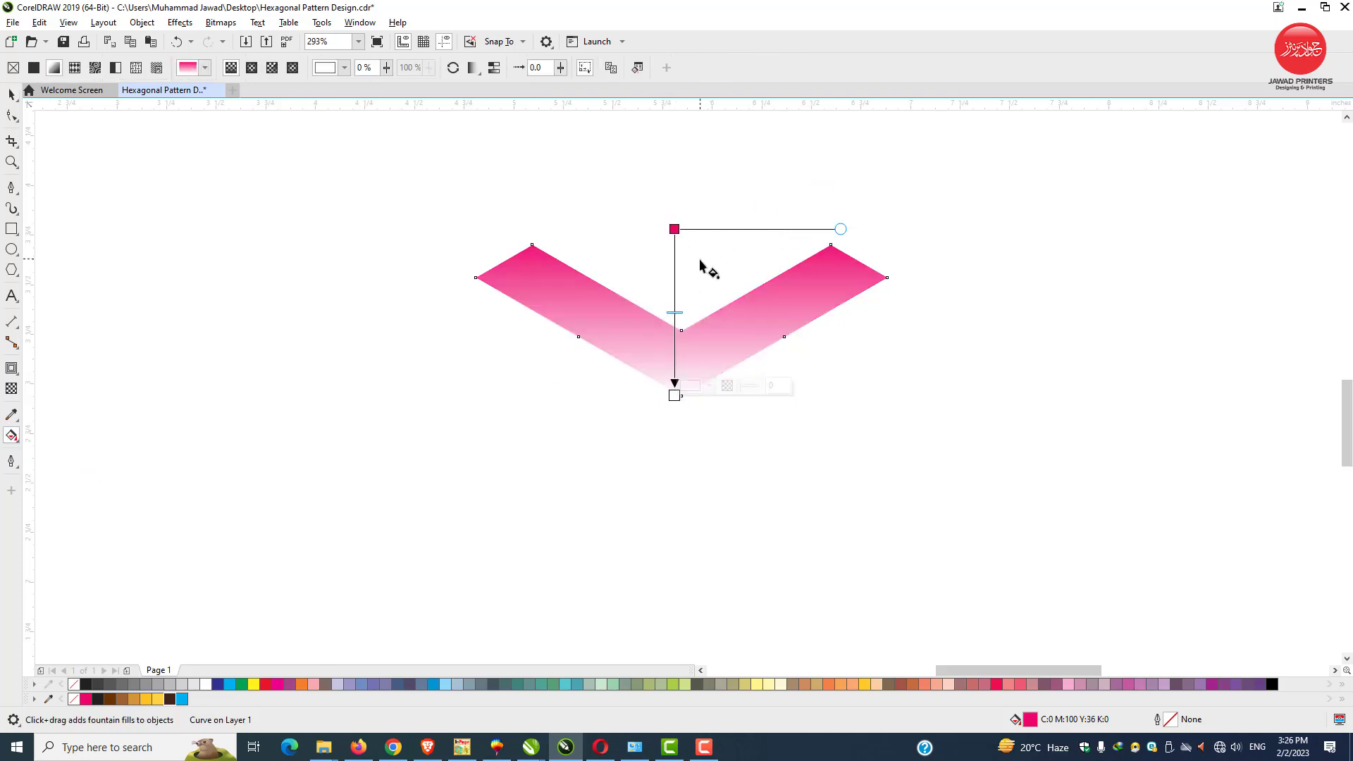
pyautogui.click(252, 68)
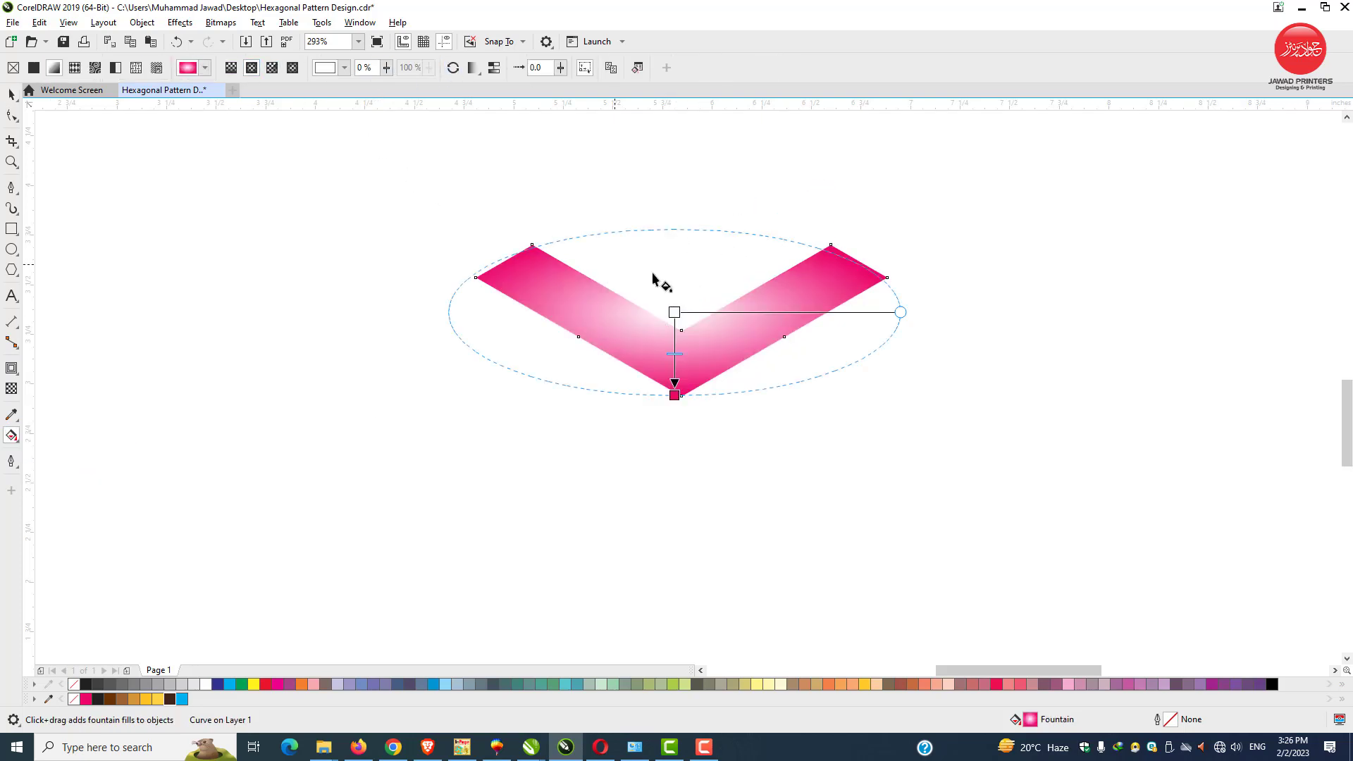
# - Redraw the elliptical fill as a circle centred inside the chevron's lower vertex, with its outer end straight above the chevron
pyautogui.moveTo(692, 373); pyautogui.dragTo(691, 196)
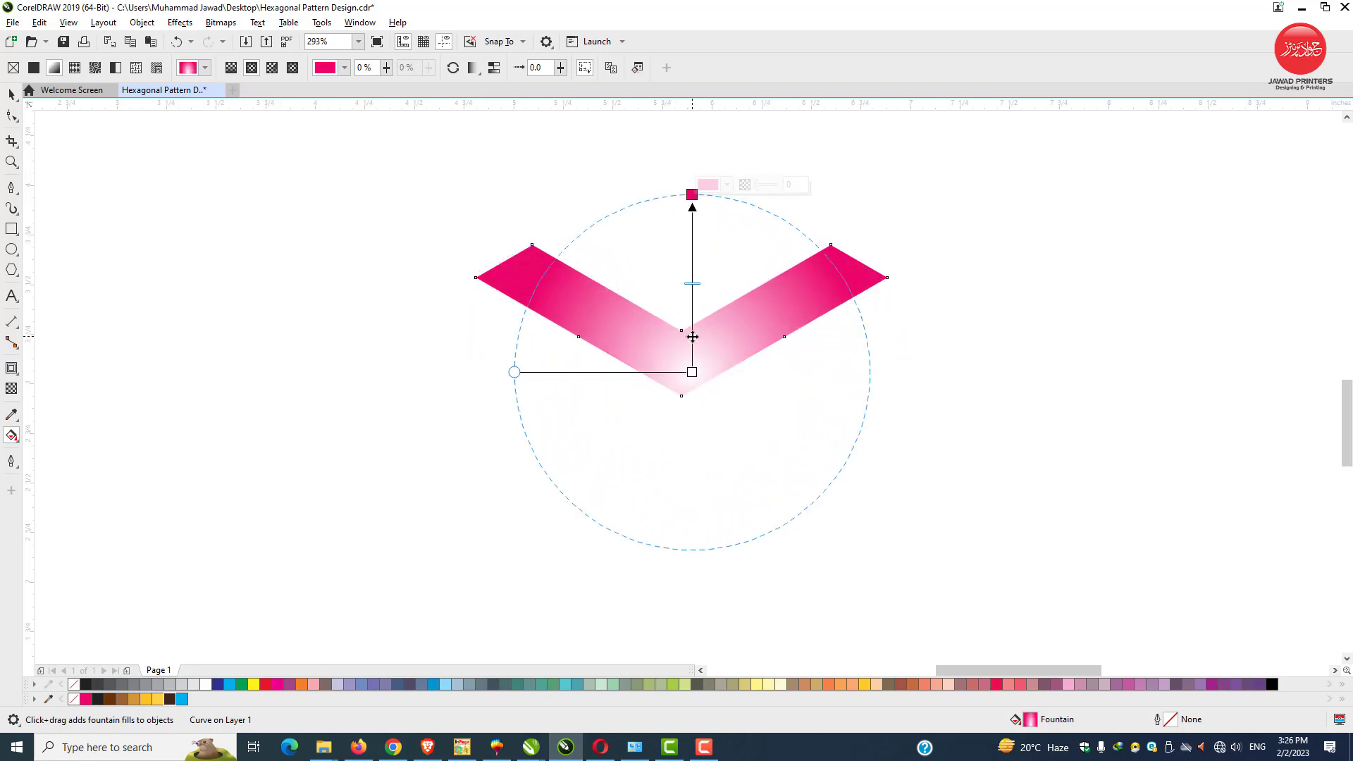
pyautogui.moveTo(693, 337); pyautogui.dragTo(682, 332)
pyautogui.moveTo(682, 189); pyautogui.dragTo(681, 173)
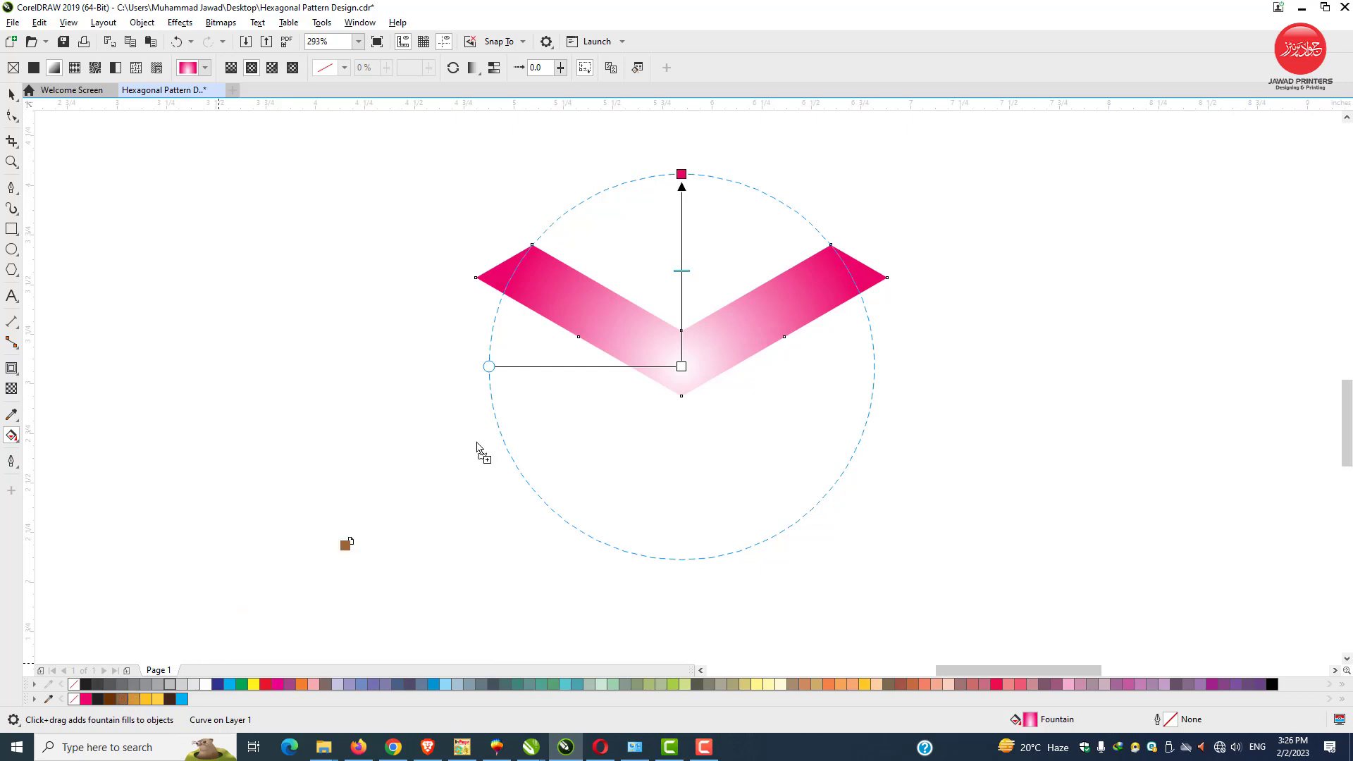
# - Colour the chevron's gradient light yellow at the centre, golden yellow at an added middle stop, and brown at the outer end
pyautogui.moveTo(350, 541); pyautogui.dragTo(681, 174)
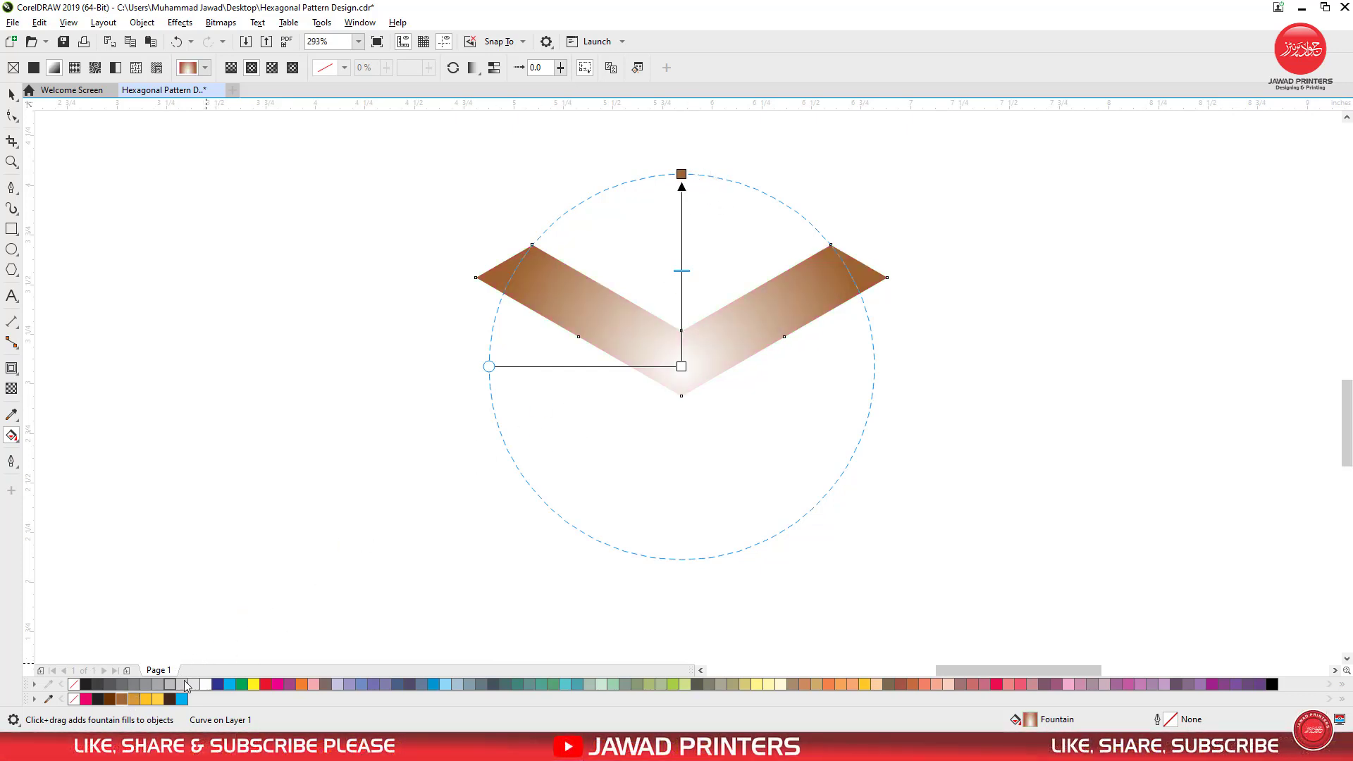
pyautogui.moveTo(685, 384); pyautogui.dragTo(681, 367)
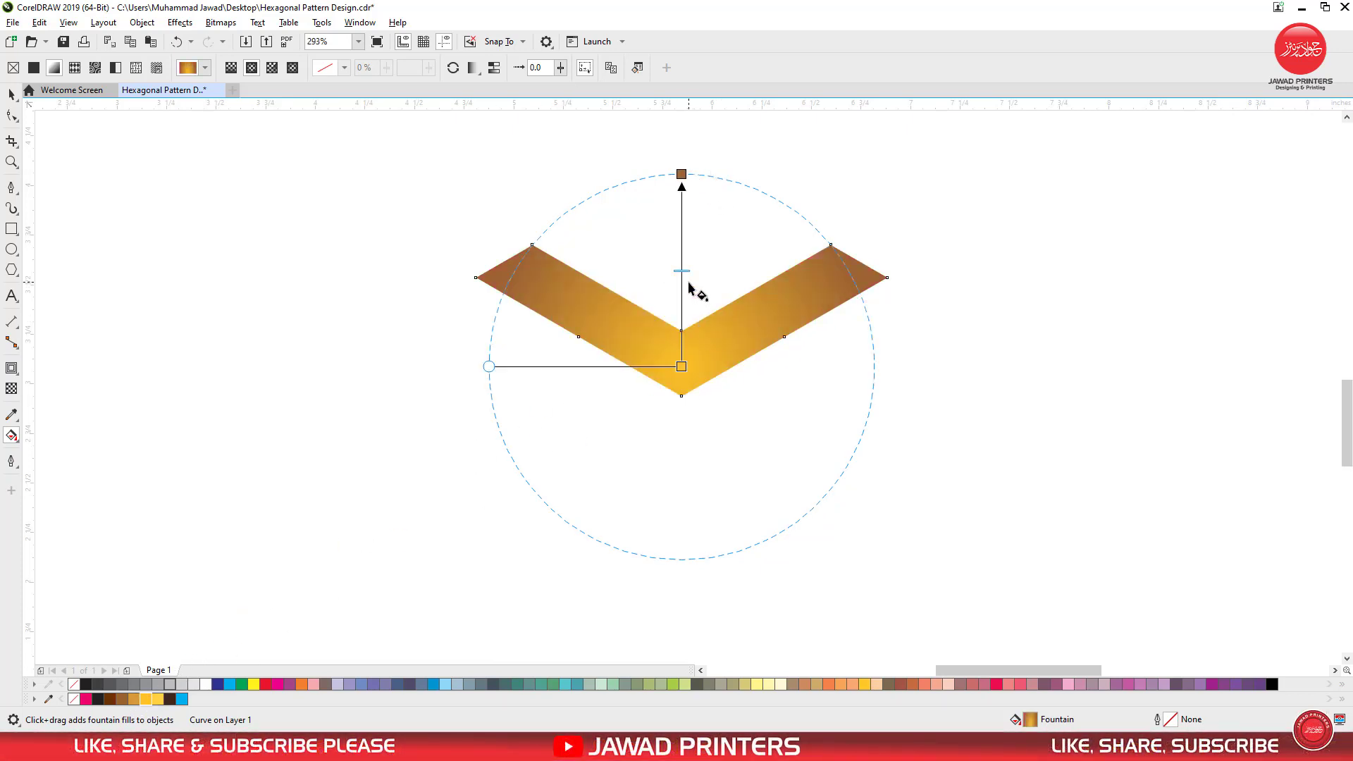
pyautogui.moveTo(687, 224); pyautogui.dragTo(681, 171)
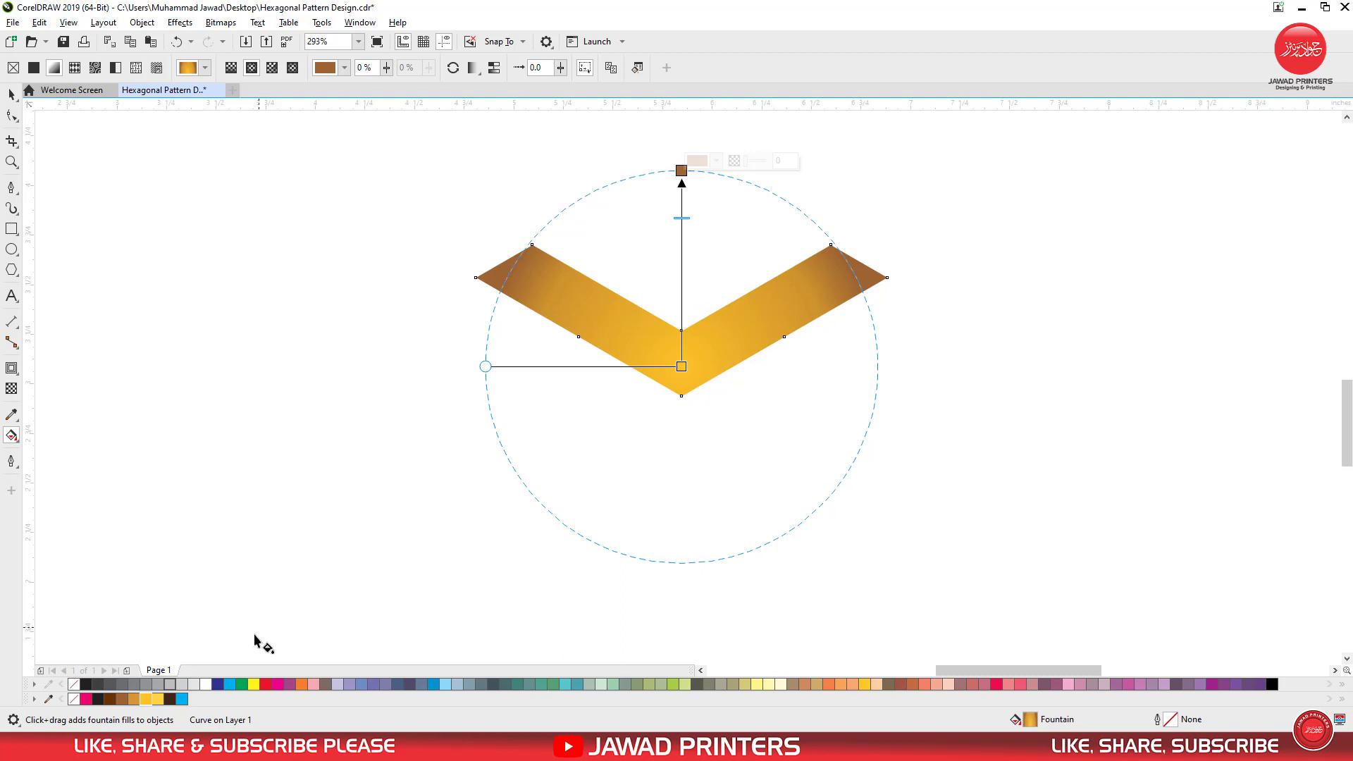
pyautogui.moveTo(159, 703); pyautogui.dragTo(685, 368)
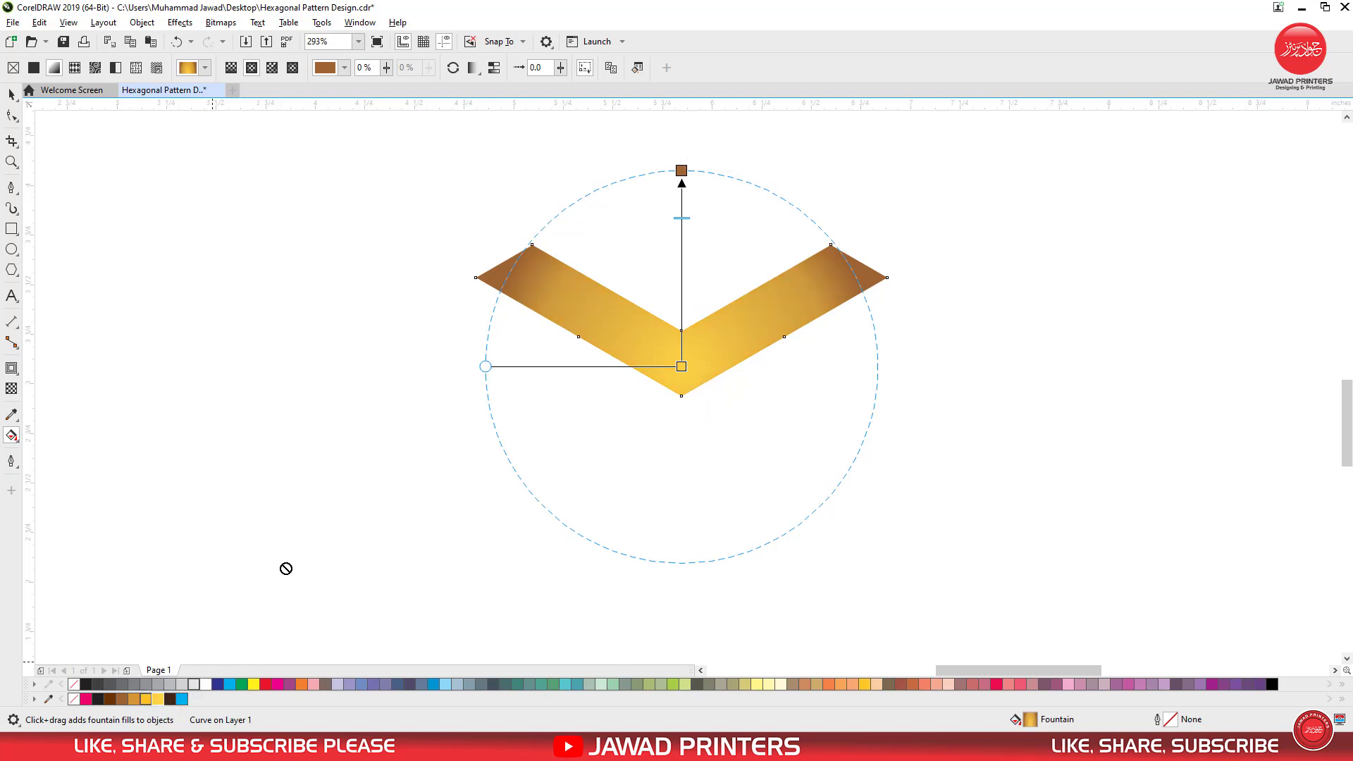
pyautogui.moveTo(285, 568); pyautogui.dragTo(681, 263)
pyautogui.moveTo(681, 171); pyautogui.dragTo(682, 166)
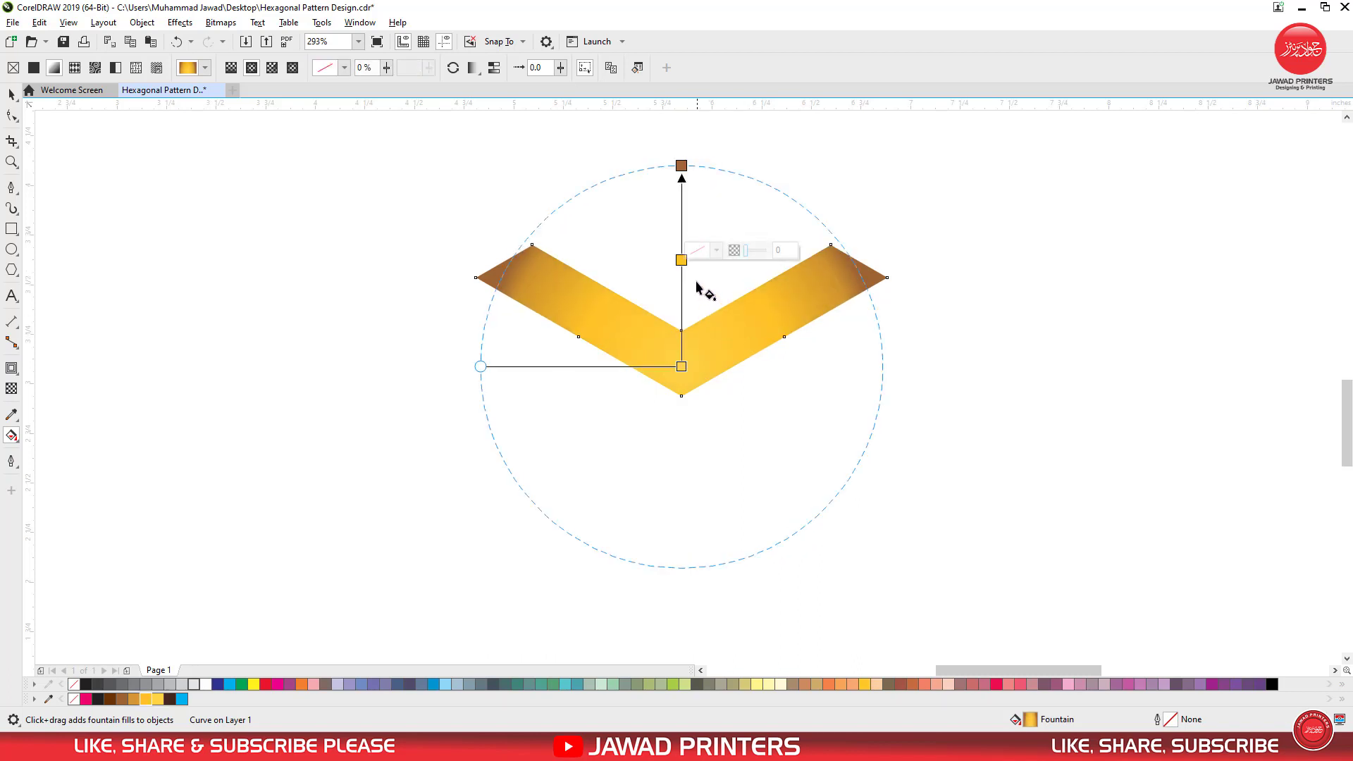
pyautogui.click(12, 94)
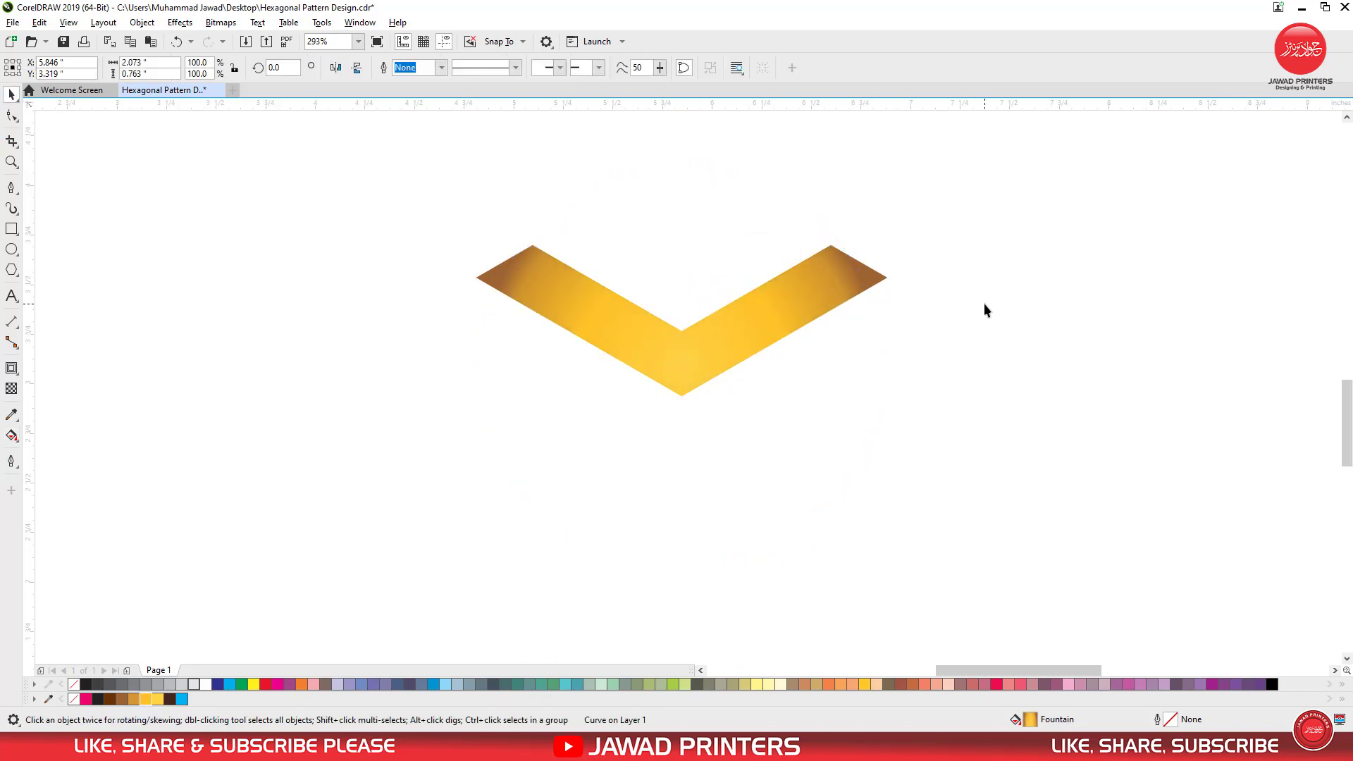
# - Copy and paste the golden chevron in place, then rotate the copy to 120 degrees to form the lower-left face
pyautogui.rightClick(820, 282)
pyautogui.click(881, 344)
pyautogui.rightClick(947, 320)
pyautogui.click(972, 422)
pyautogui.click(871, 273)
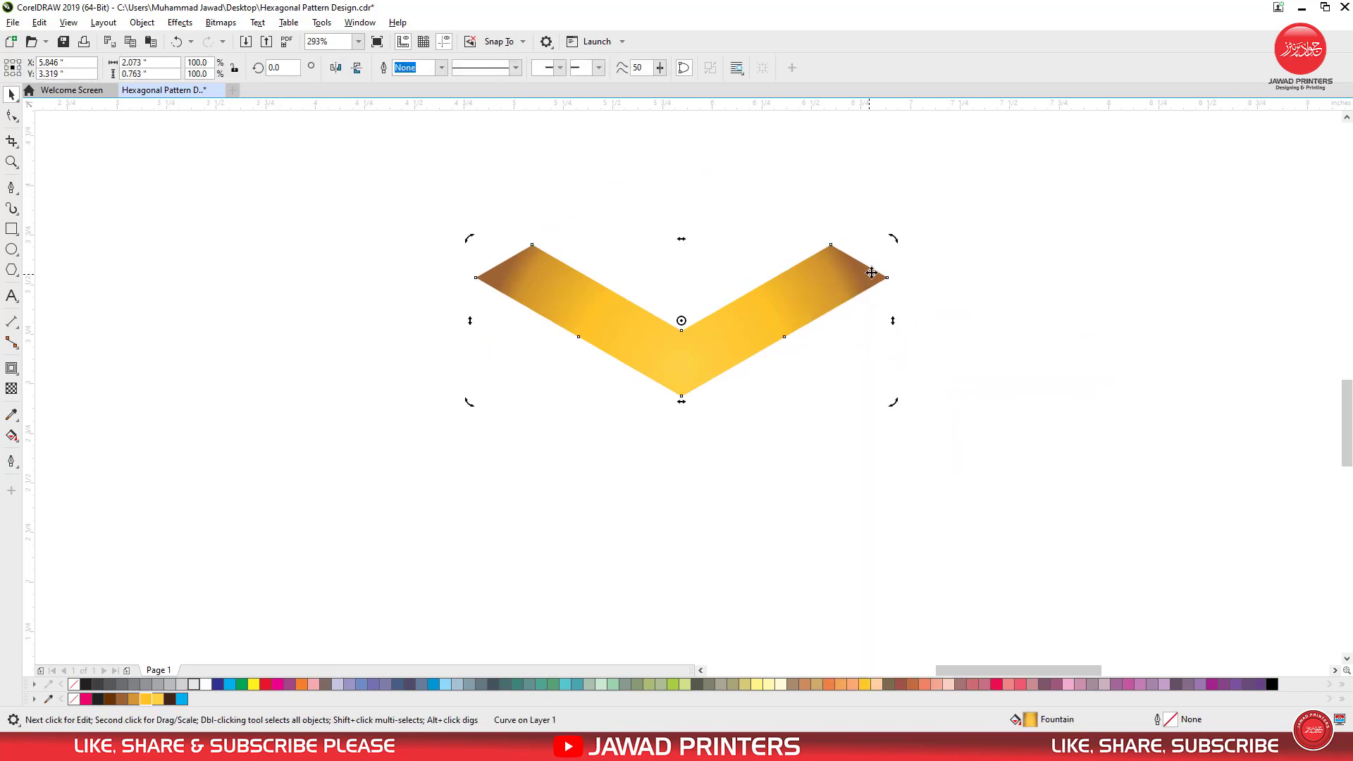
pyautogui.moveTo(893, 241); pyautogui.dragTo(661, 401)
pyautogui.click(61, 248)
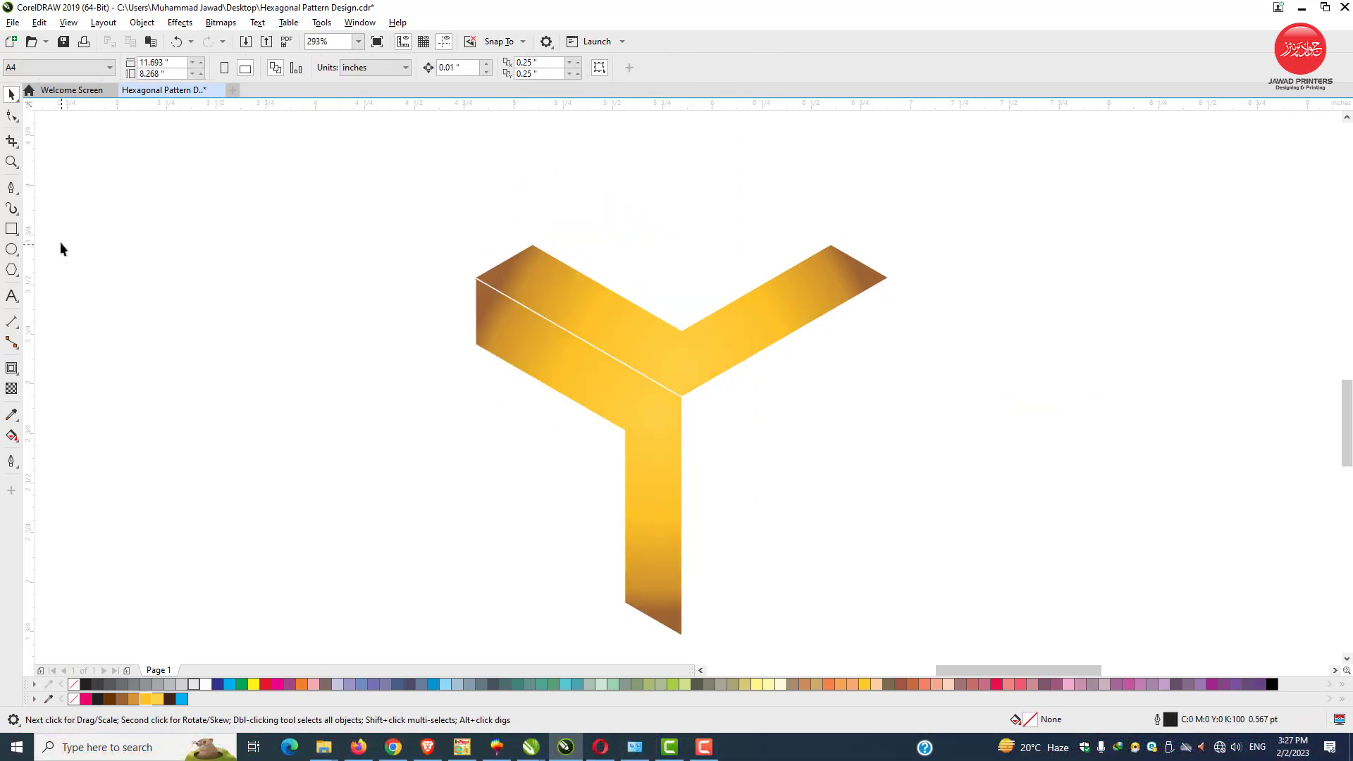
# - Move the rotated chevron up so its inner corner snaps onto the original chevron's lower vertex, closing the gap
pyautogui.click(12, 163)
pyautogui.moveTo(689, 404); pyautogui.dragTo(686, 403)
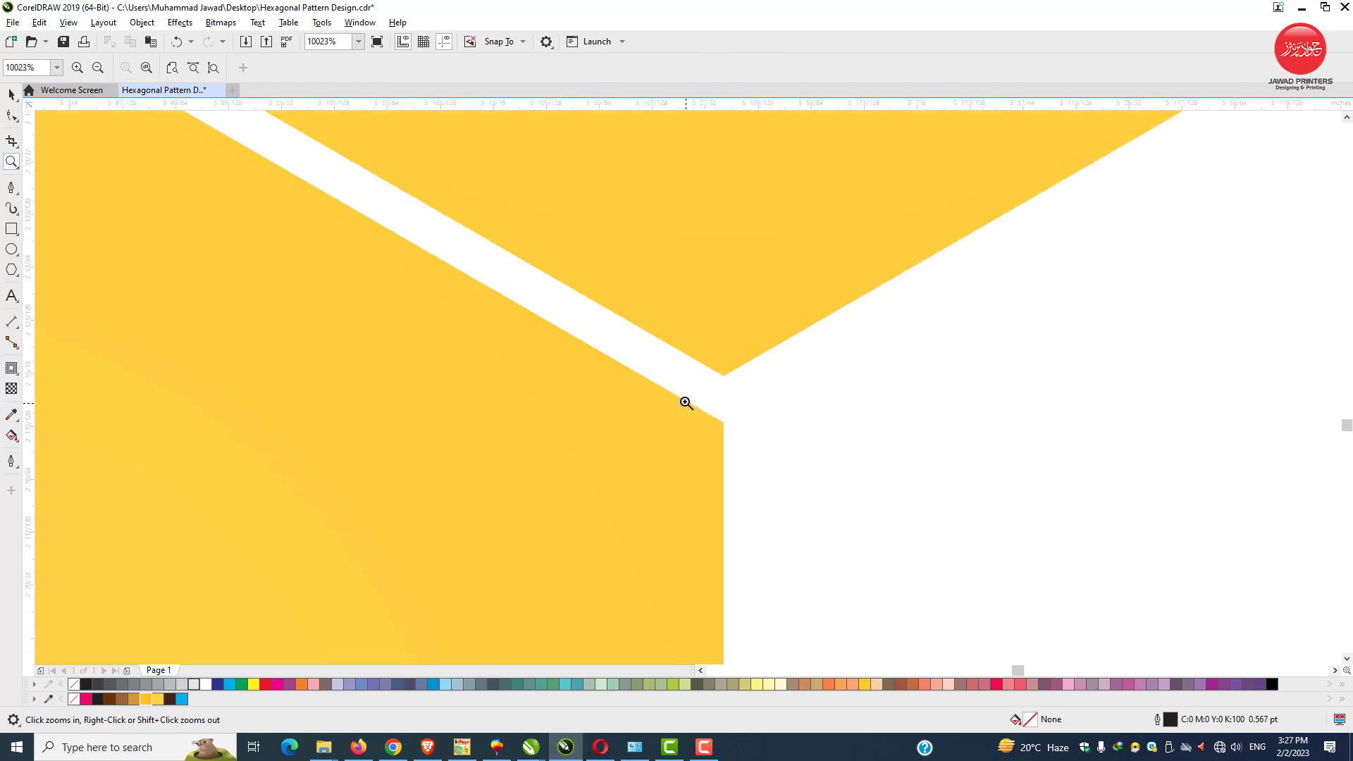
pyautogui.moveTo(760, 453); pyautogui.dragTo(759, 452)
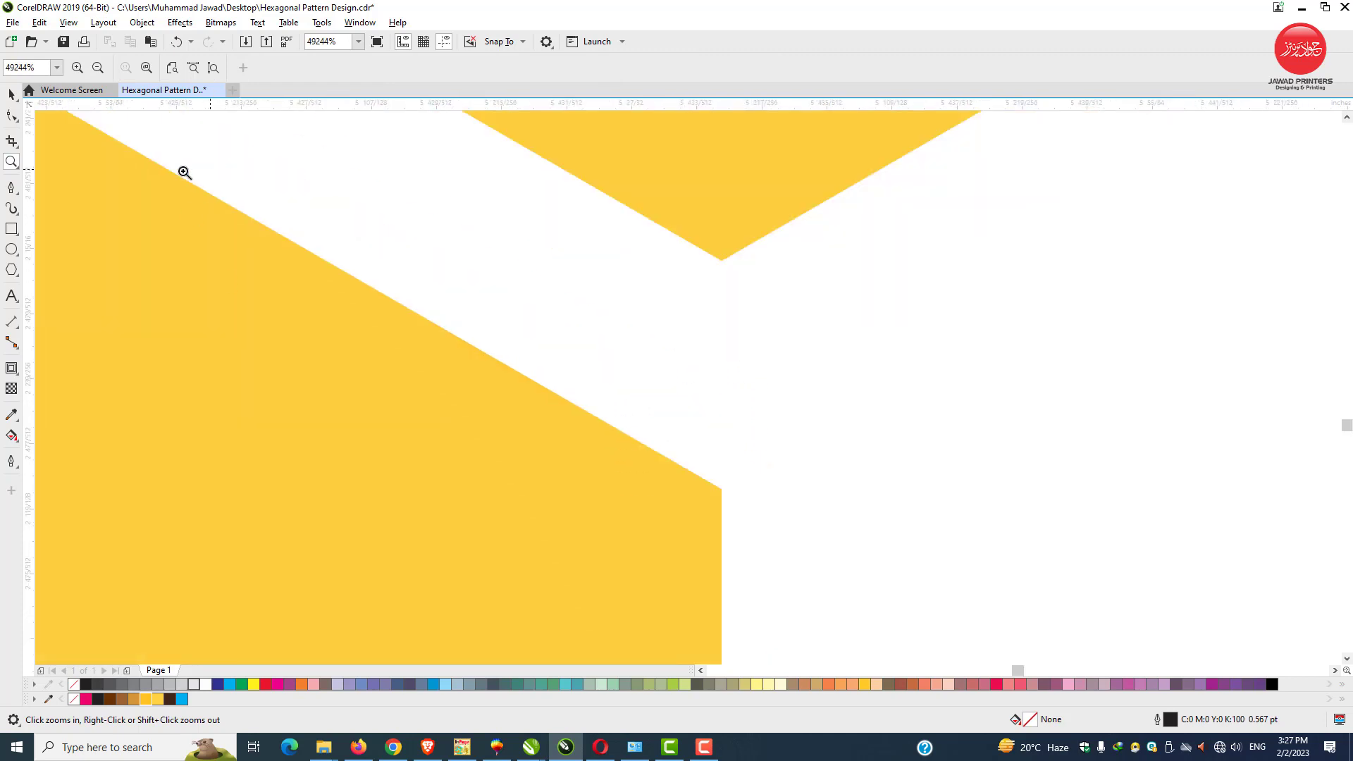
pyautogui.click(11, 95)
pyautogui.click(724, 215)
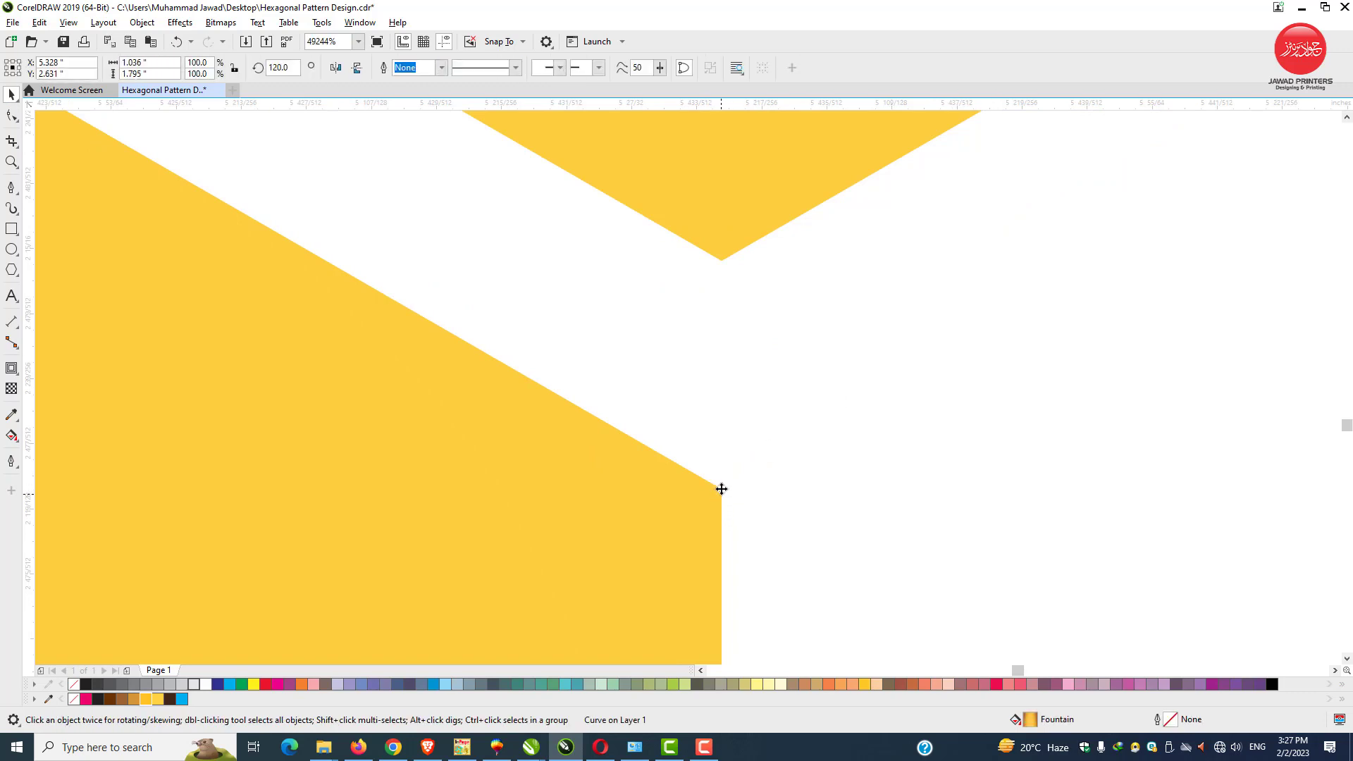
pyautogui.moveTo(720, 488); pyautogui.dragTo(740, 267)
# - Examine the joint between the two chevrons at very high magnification for any remaining gap
pyautogui.scroll(-5, 741, 285)
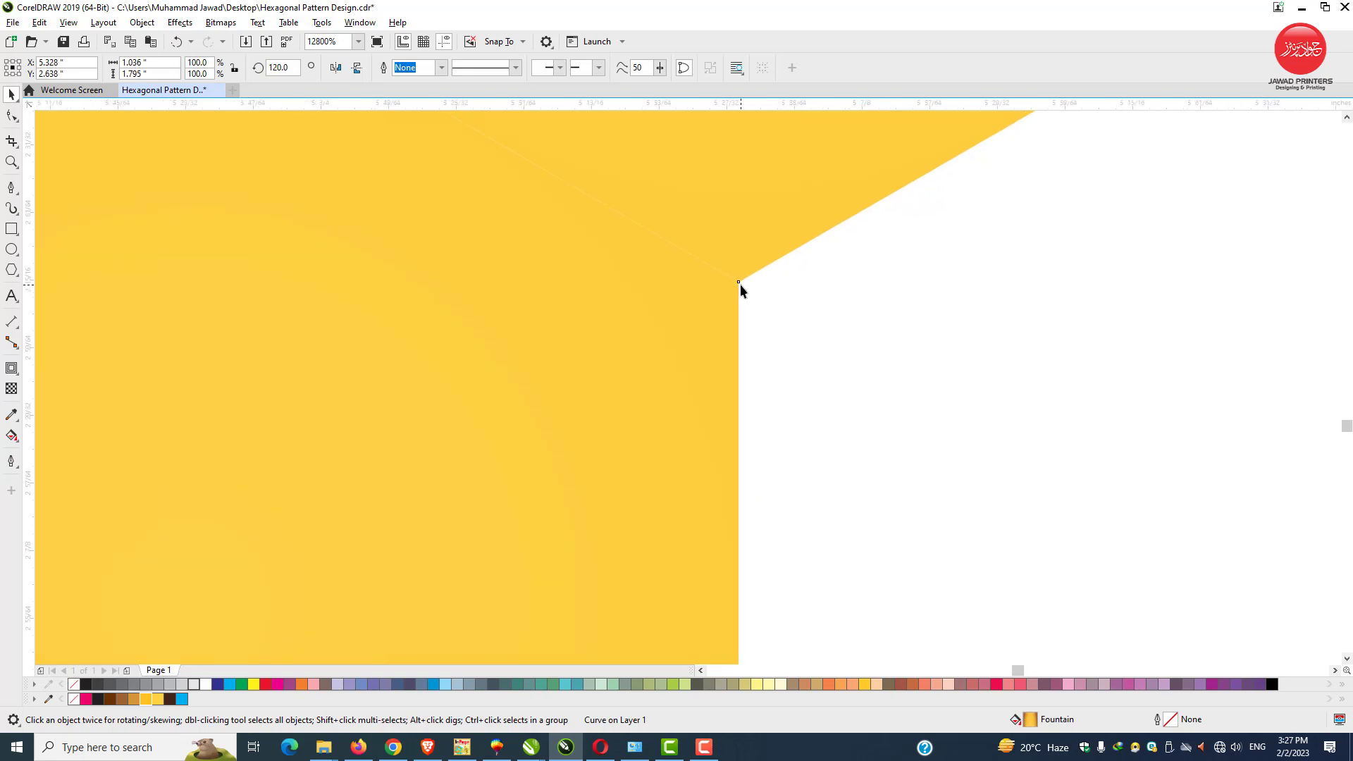
pyautogui.scroll(-3, 740, 284)
pyautogui.press('z')
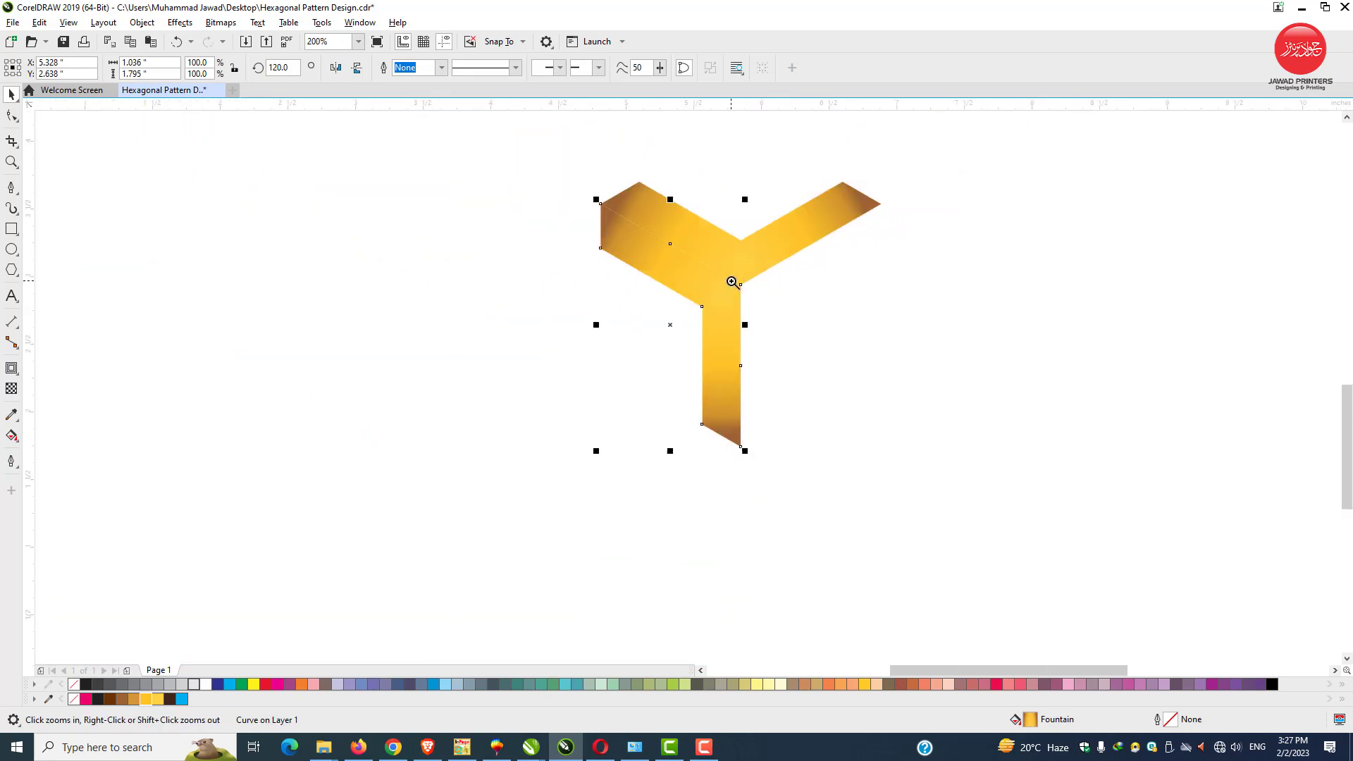
pyautogui.moveTo(732, 280); pyautogui.dragTo(751, 294)
pyautogui.press('F2')
pyautogui.moveTo(642, 288); pyautogui.dragTo(715, 359)
pyautogui.press('F2')
pyautogui.moveTo(714, 312); pyautogui.dragTo(807, 388)
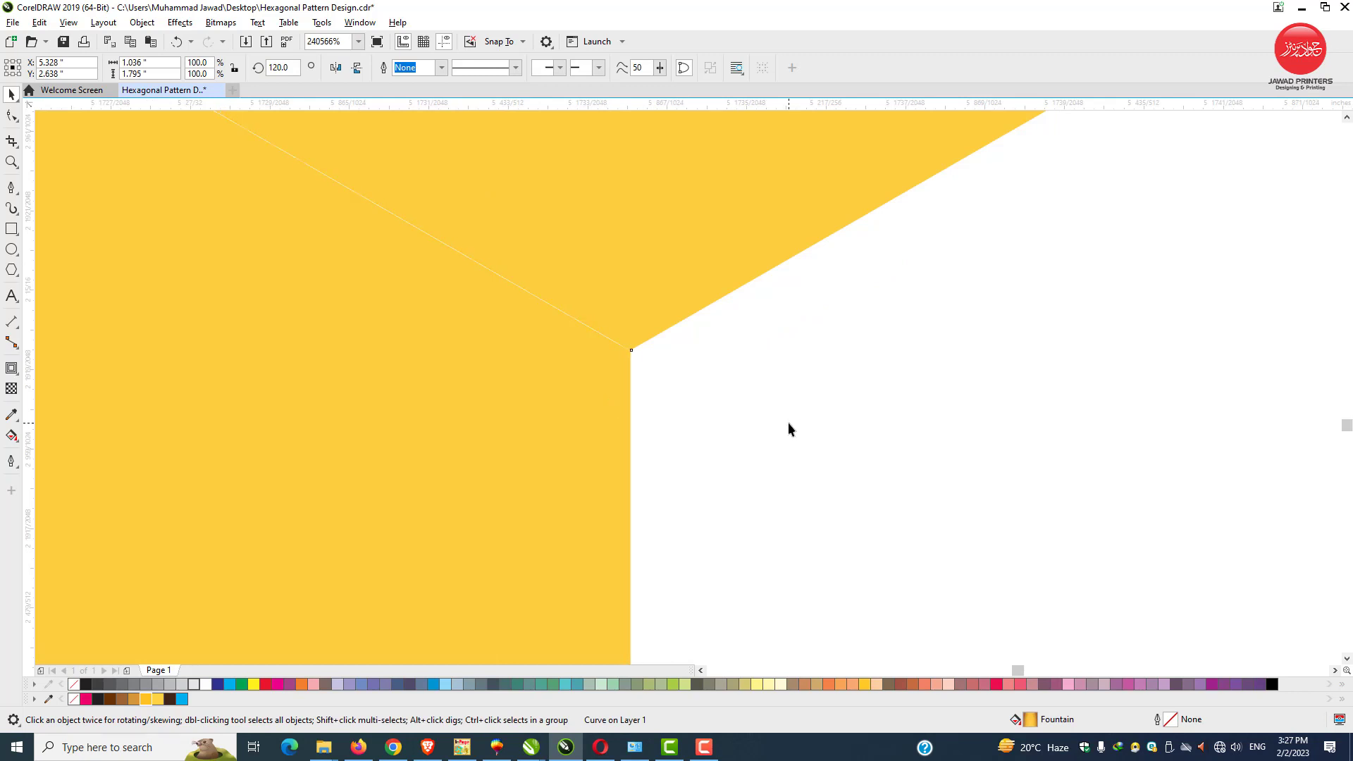
pyautogui.press('F2')
pyautogui.click(629, 341)
pyautogui.moveTo(668, 429); pyautogui.dragTo(675, 413)
pyautogui.keyDown('shift'); pyautogui.click(716, 344); pyautogui.keyUp('shift')
pyautogui.scroll(-1, 689, 428)
pyautogui.scroll(-9, 681, 424)
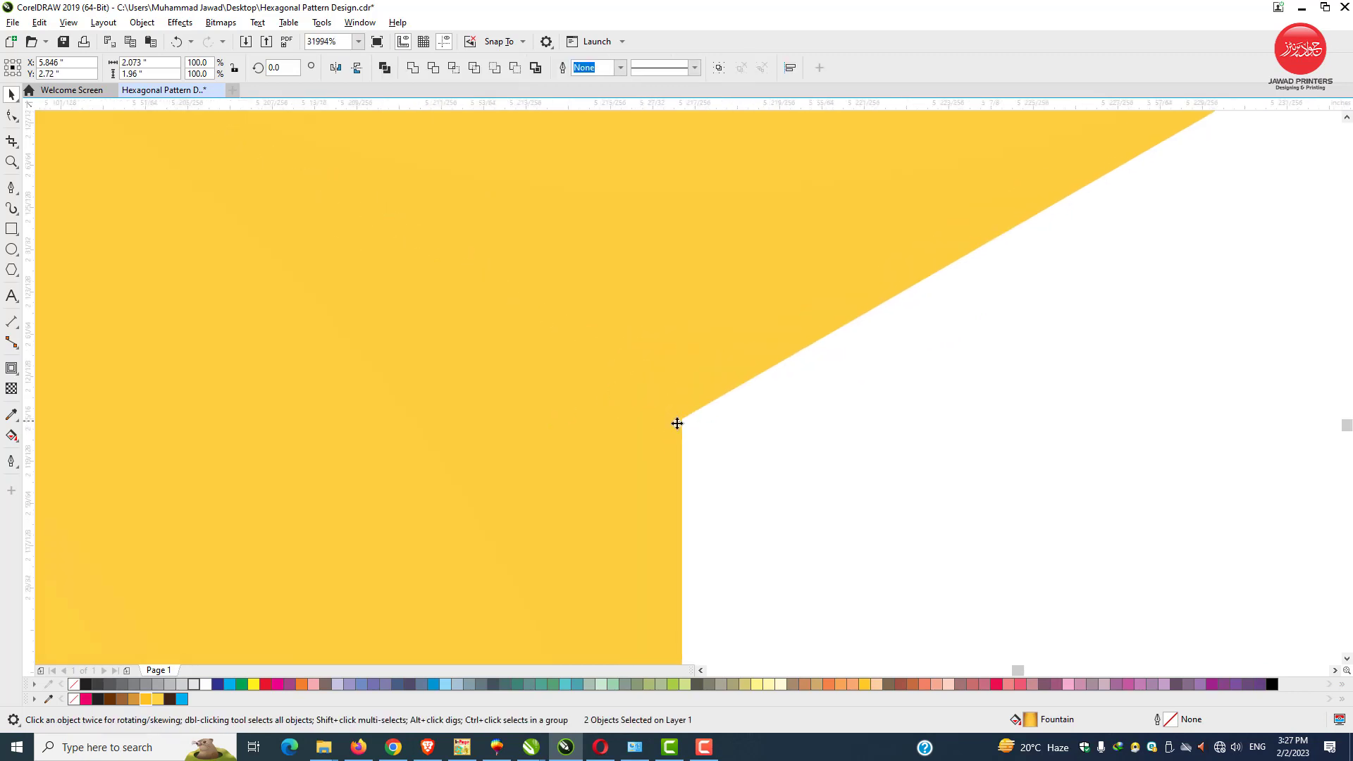
# - Recolour the rotated chevron's gradient with a dark brown outer end, brown and orange-gold intermediate stops, and a golden-yellow centre
pyautogui.press('F2')
pyautogui.moveTo(487, 242); pyautogui.dragTo(816, 583)
pyautogui.click(594, 349)
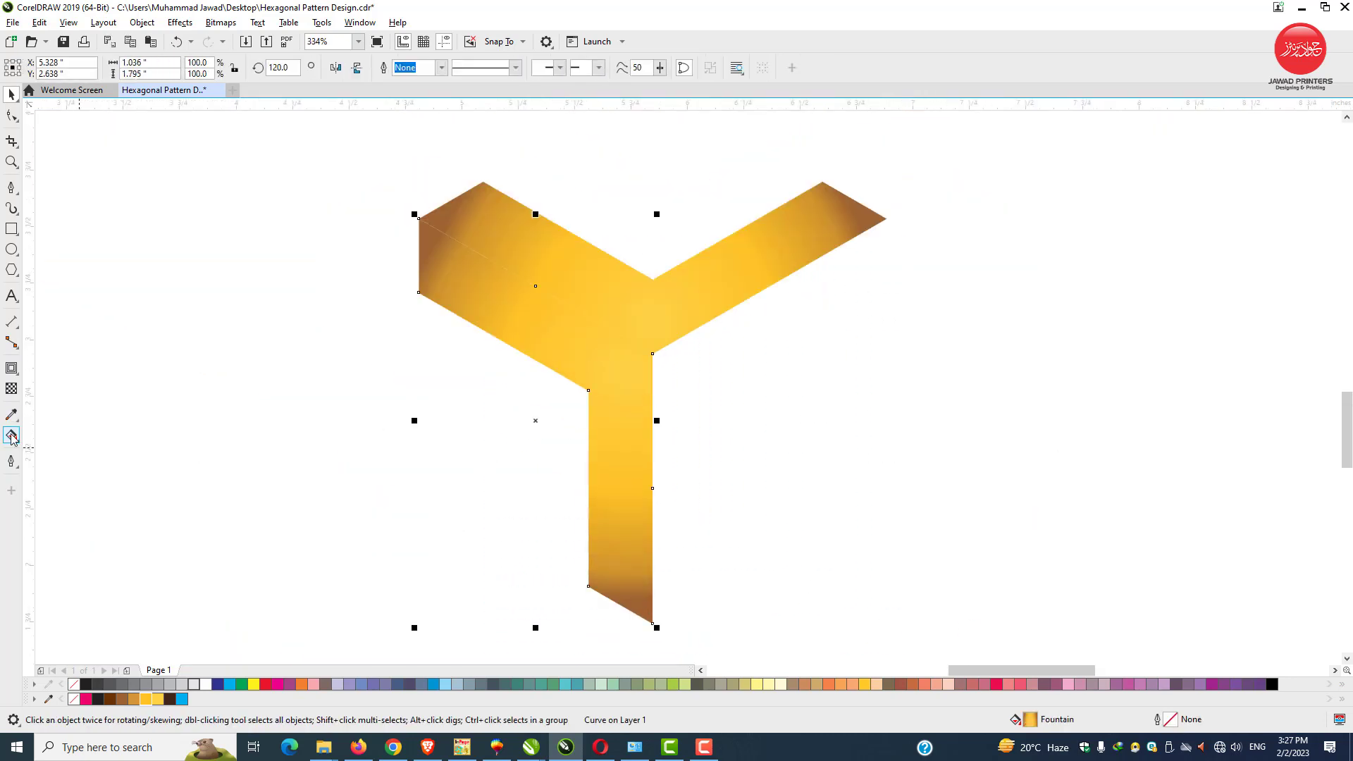
pyautogui.click(12, 437)
pyautogui.moveTo(627, 369); pyautogui.dragTo(632, 365)
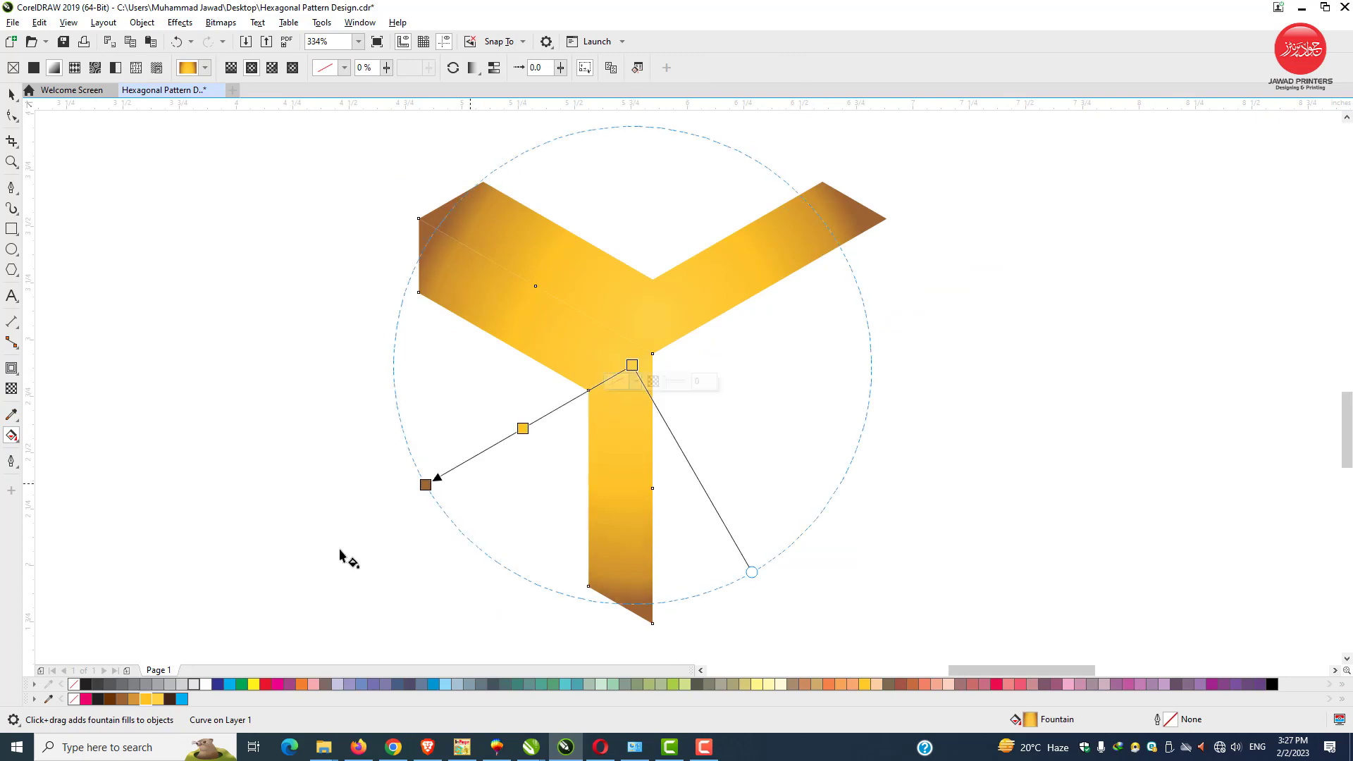
pyautogui.moveTo(351, 569); pyautogui.dragTo(475, 456)
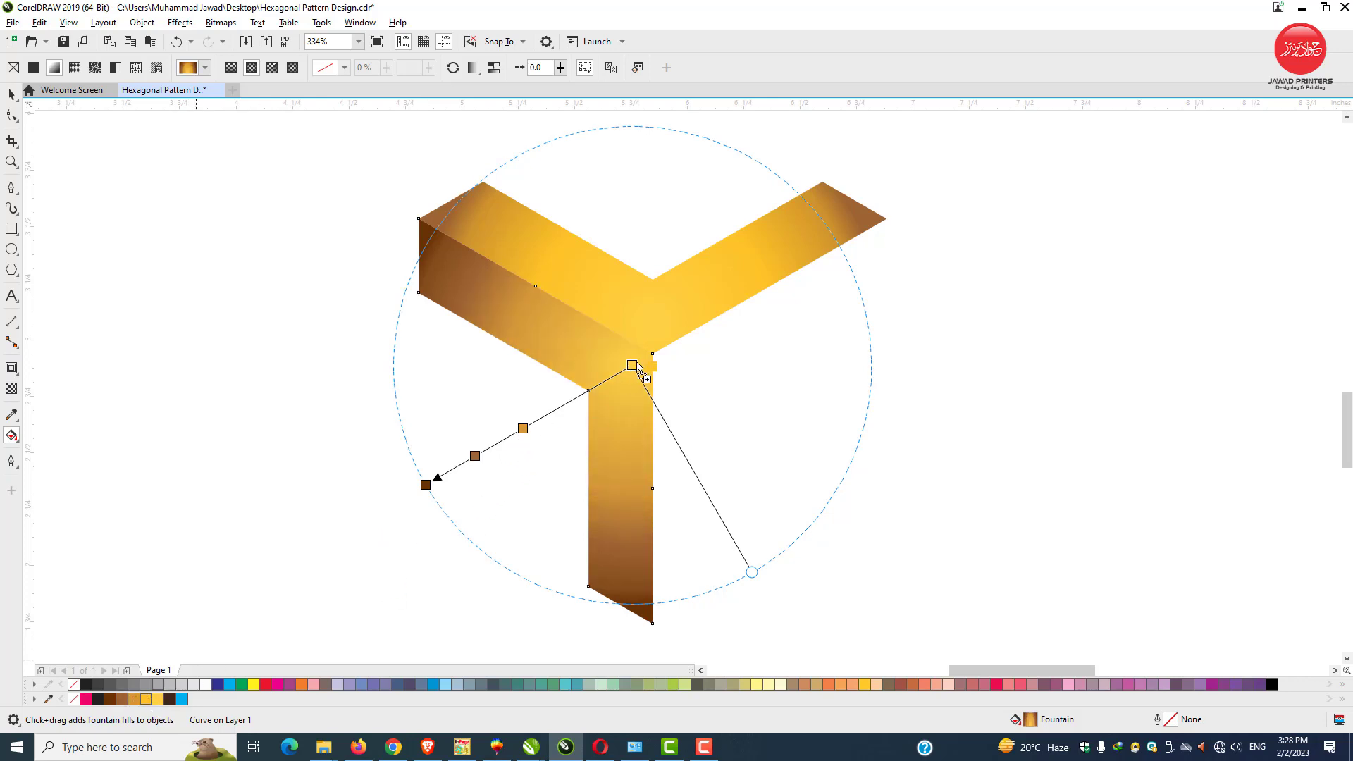
pyautogui.moveTo(634, 365); pyautogui.dragTo(633, 366)
# - Move the rotated chevron's gradient centre onto the shared vertex and shift its brown and orange-gold stops towards that centre
pyautogui.moveTo(530, 425); pyautogui.dragTo(556, 410)
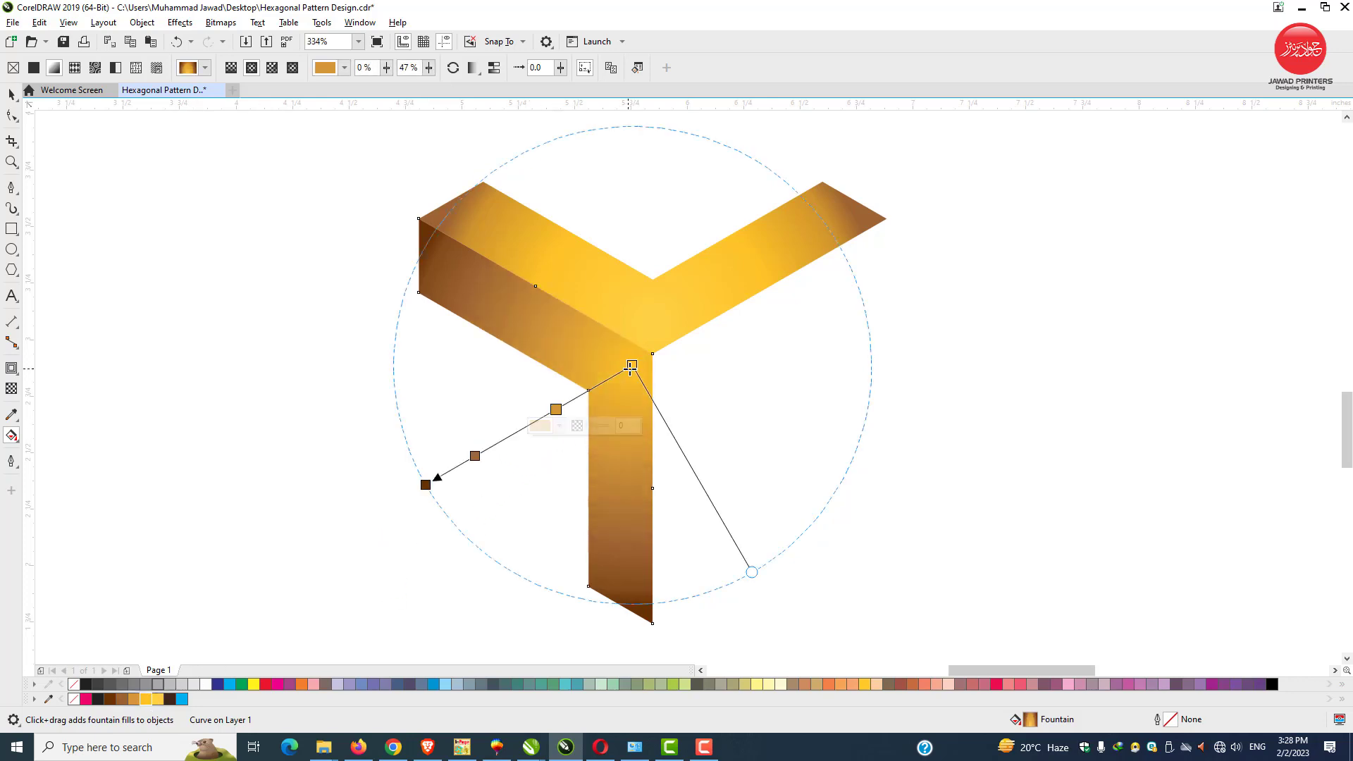
pyautogui.moveTo(634, 365); pyautogui.dragTo(652, 353)
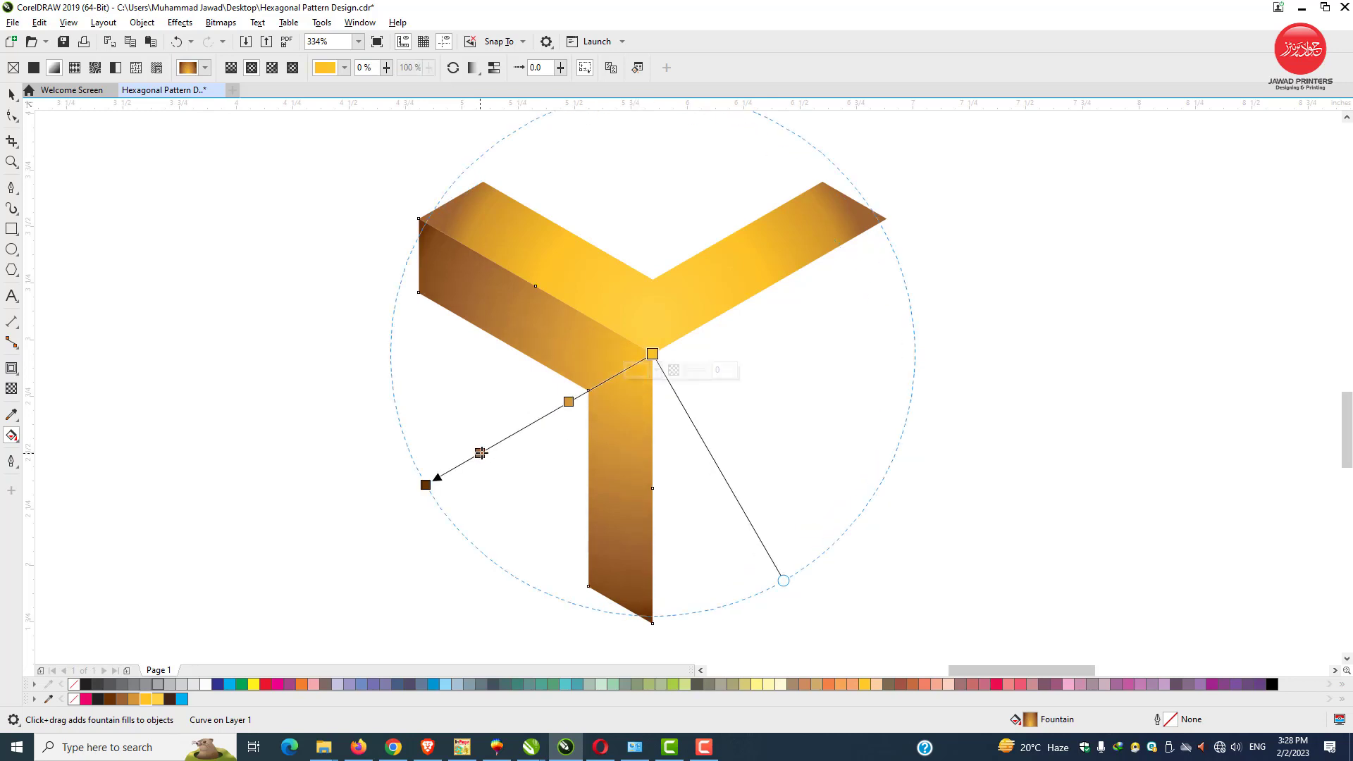
pyautogui.moveTo(481, 454); pyautogui.dragTo(501, 441)
pyautogui.moveTo(568, 402); pyautogui.dragTo(579, 395)
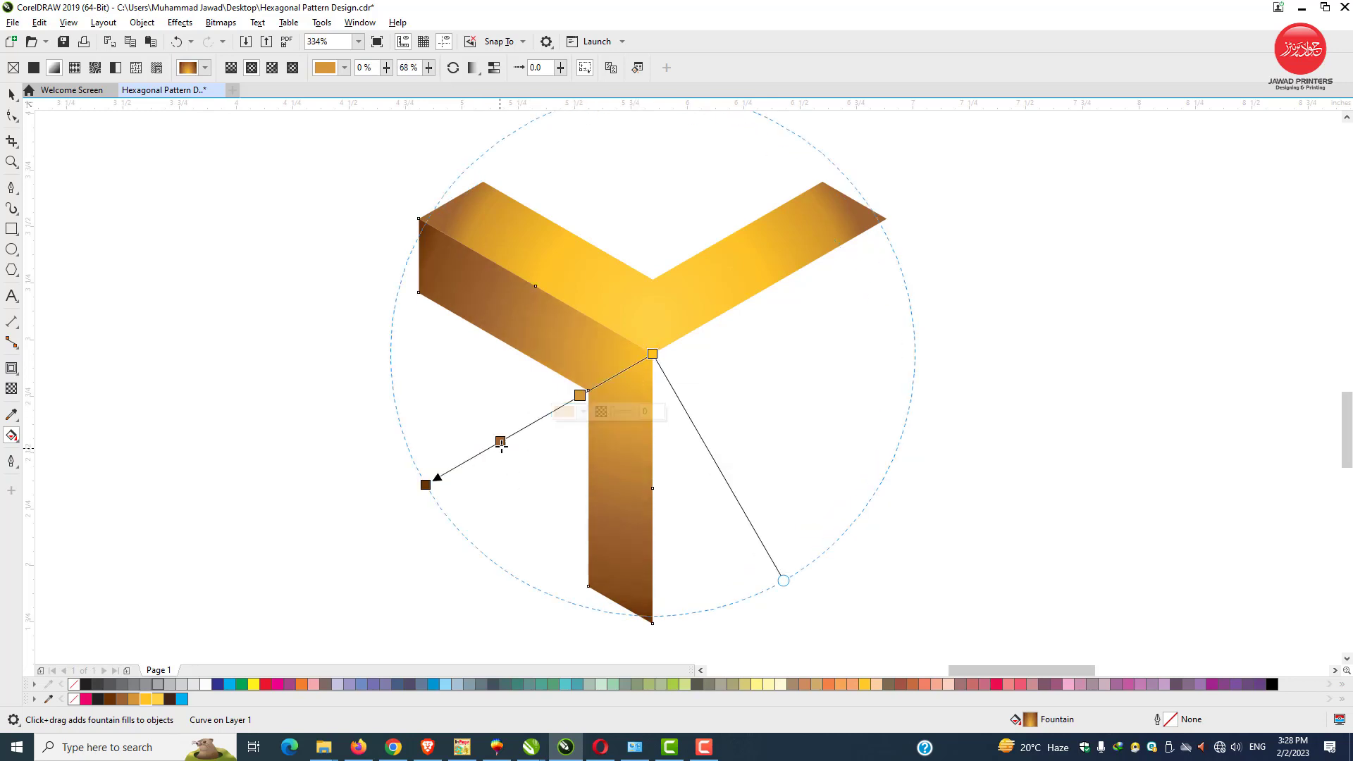
pyautogui.moveTo(500, 442); pyautogui.dragTo(496, 444)
pyautogui.moveTo(579, 395); pyautogui.dragTo(575, 398)
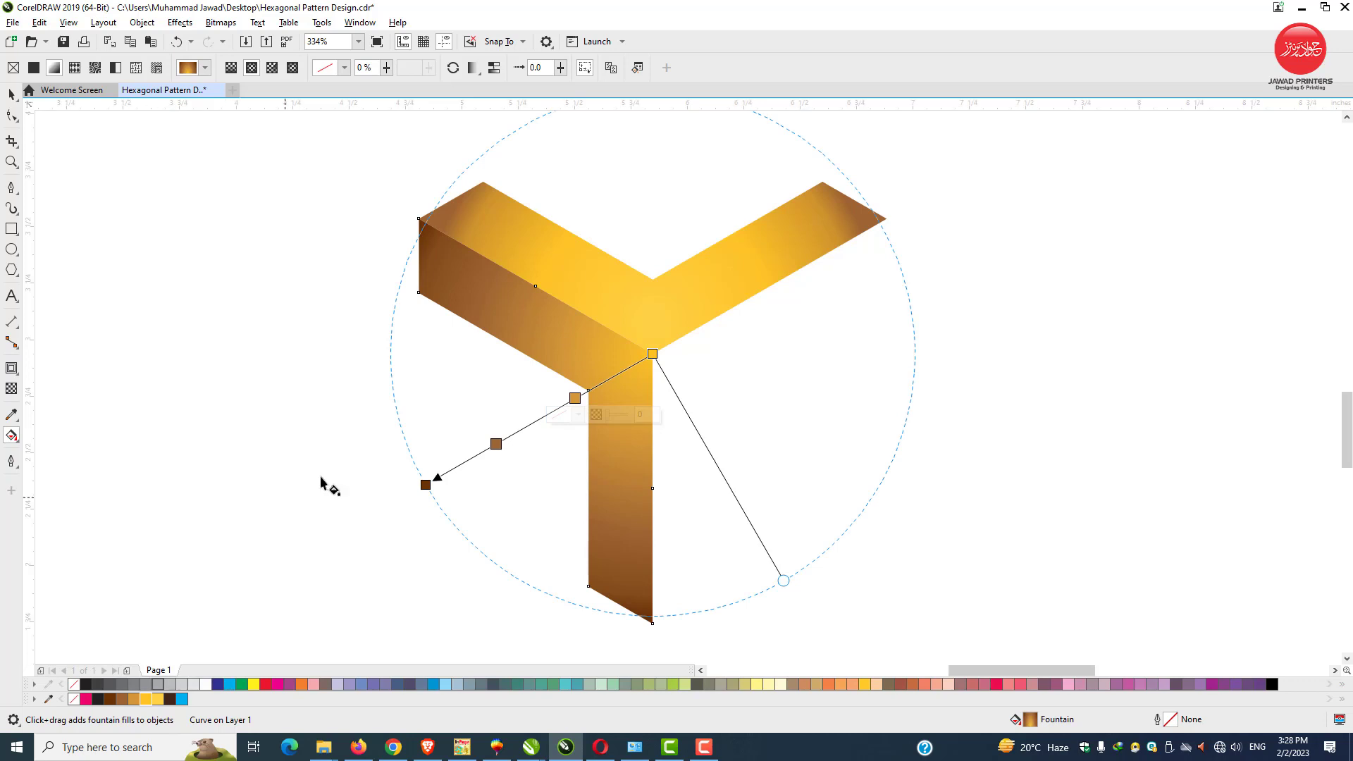
pyautogui.press('space')
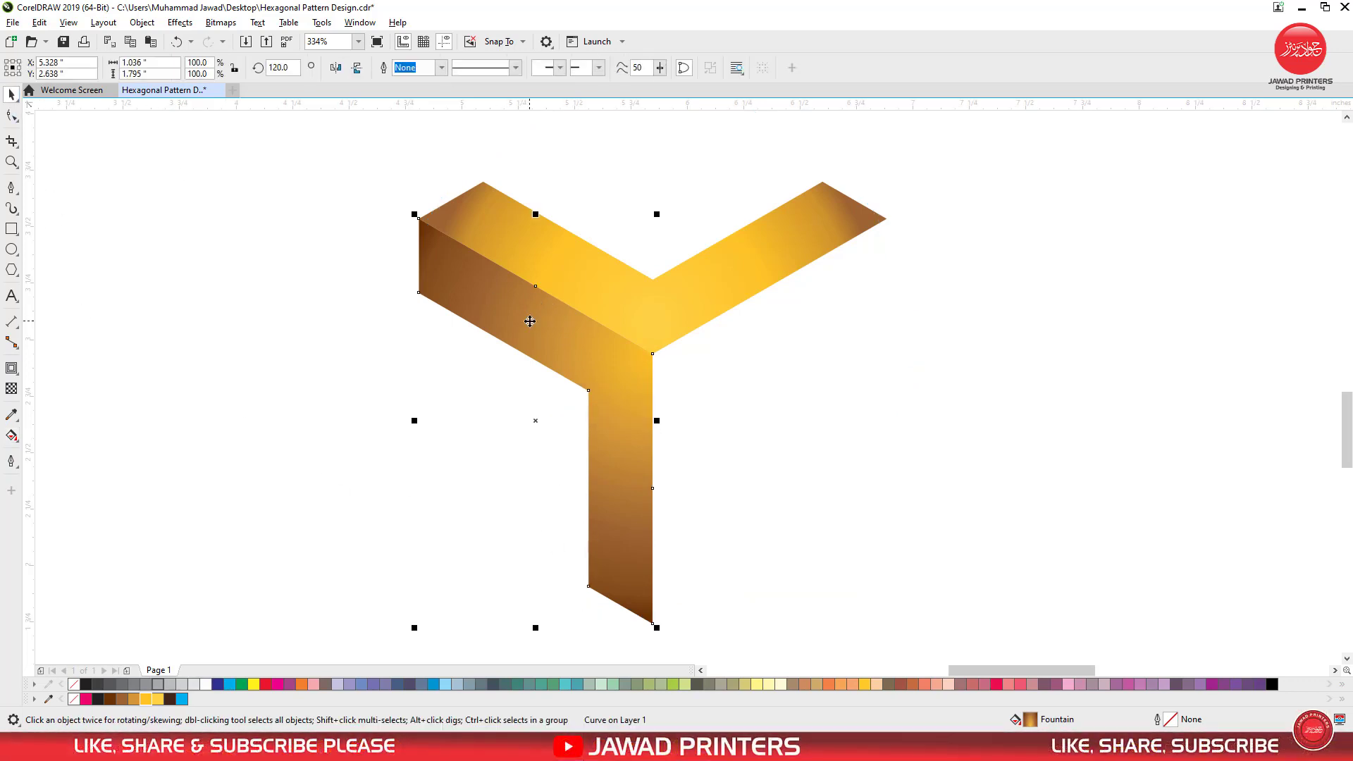
# - Copy and paste the darker chevron, then mirror the copy horizontally across its vertical inner edge to form the right face
pyautogui.rightClick(530, 321)
pyautogui.press('Escape')
pyautogui.rightClick(883, 341)
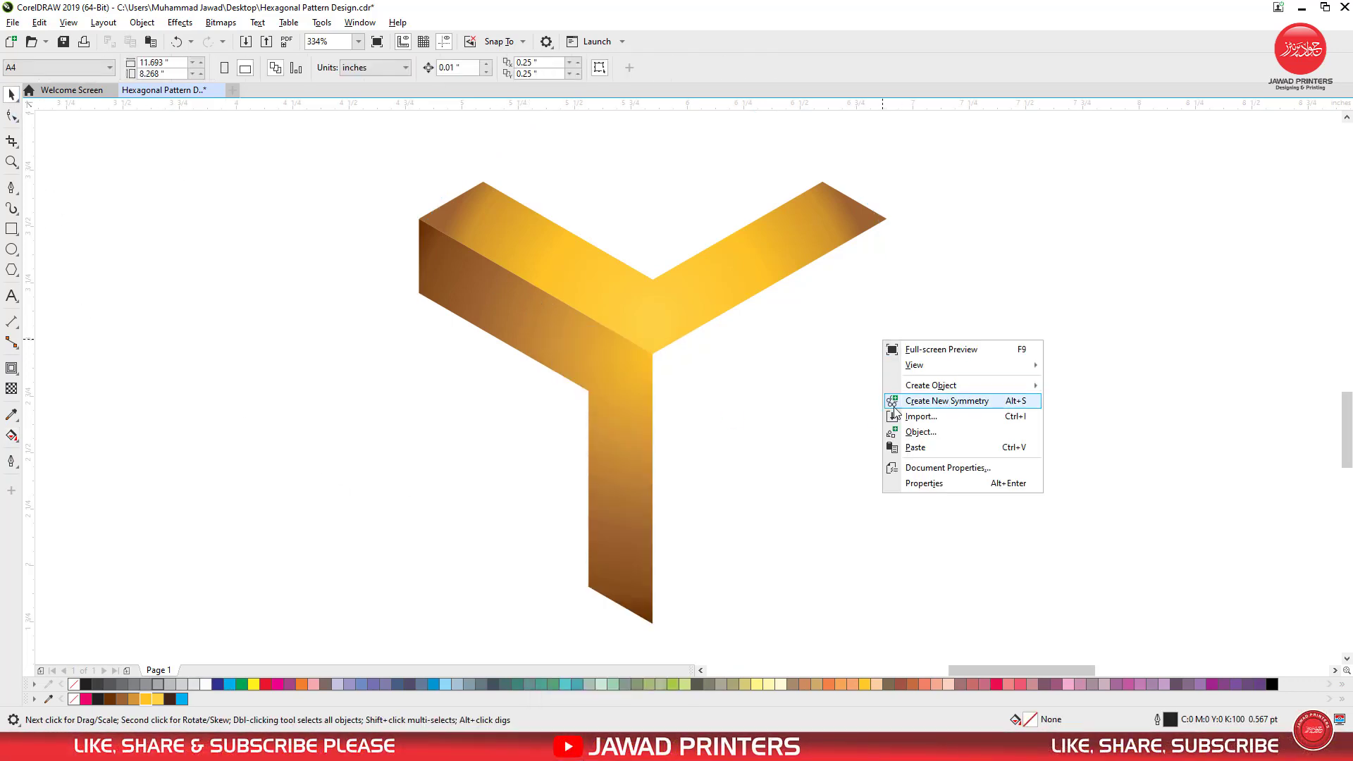
pyautogui.click(915, 447)
pyautogui.moveTo(411, 417); pyautogui.dragTo(894, 465)
pyautogui.click(1042, 426)
# - Examine the point where the three chevrons meet for gaps, and select the two darker chevrons together
pyautogui.press('F2')
pyautogui.moveTo(649, 347); pyautogui.dragTo(664, 364)
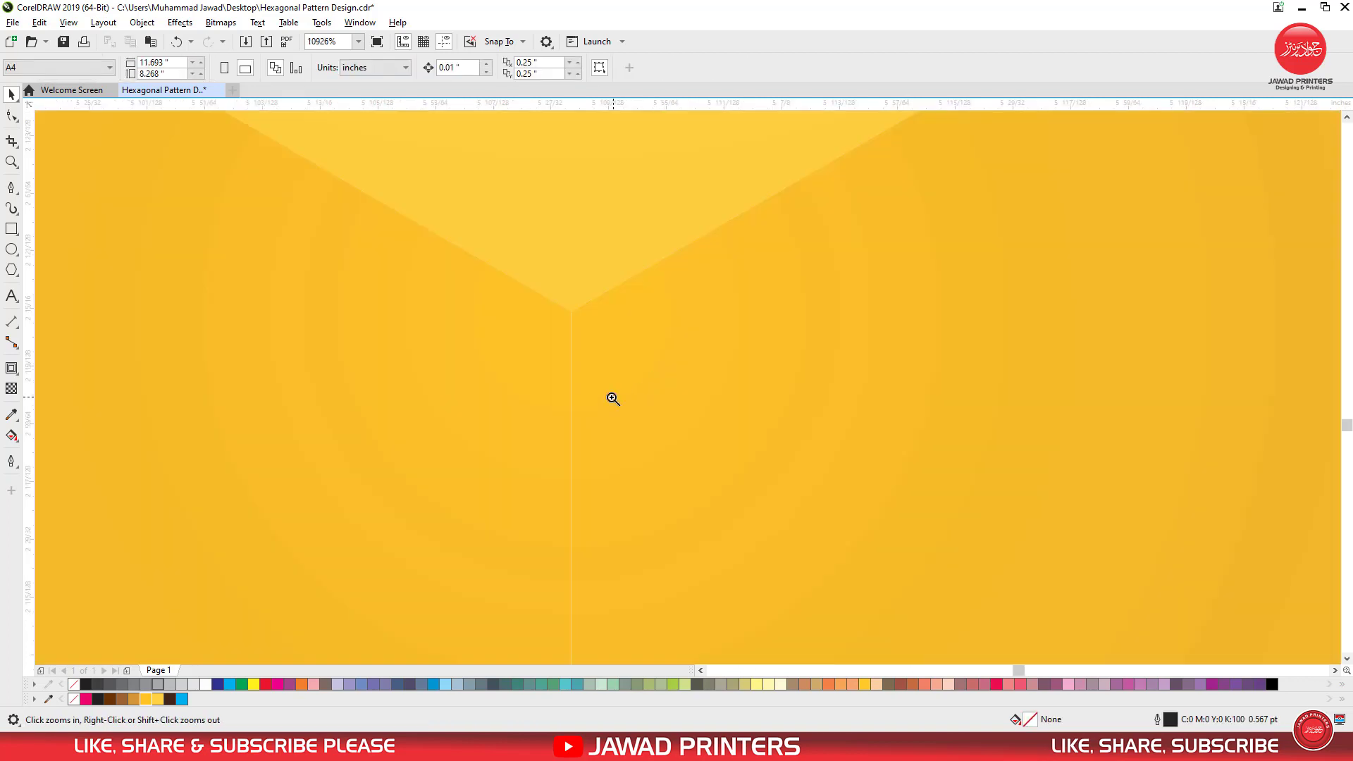
pyautogui.moveTo(571, 307); pyautogui.dragTo(589, 329)
pyautogui.click(502, 282)
pyautogui.press('F2')
pyautogui.moveTo(493, 260); pyautogui.dragTo(533, 293)
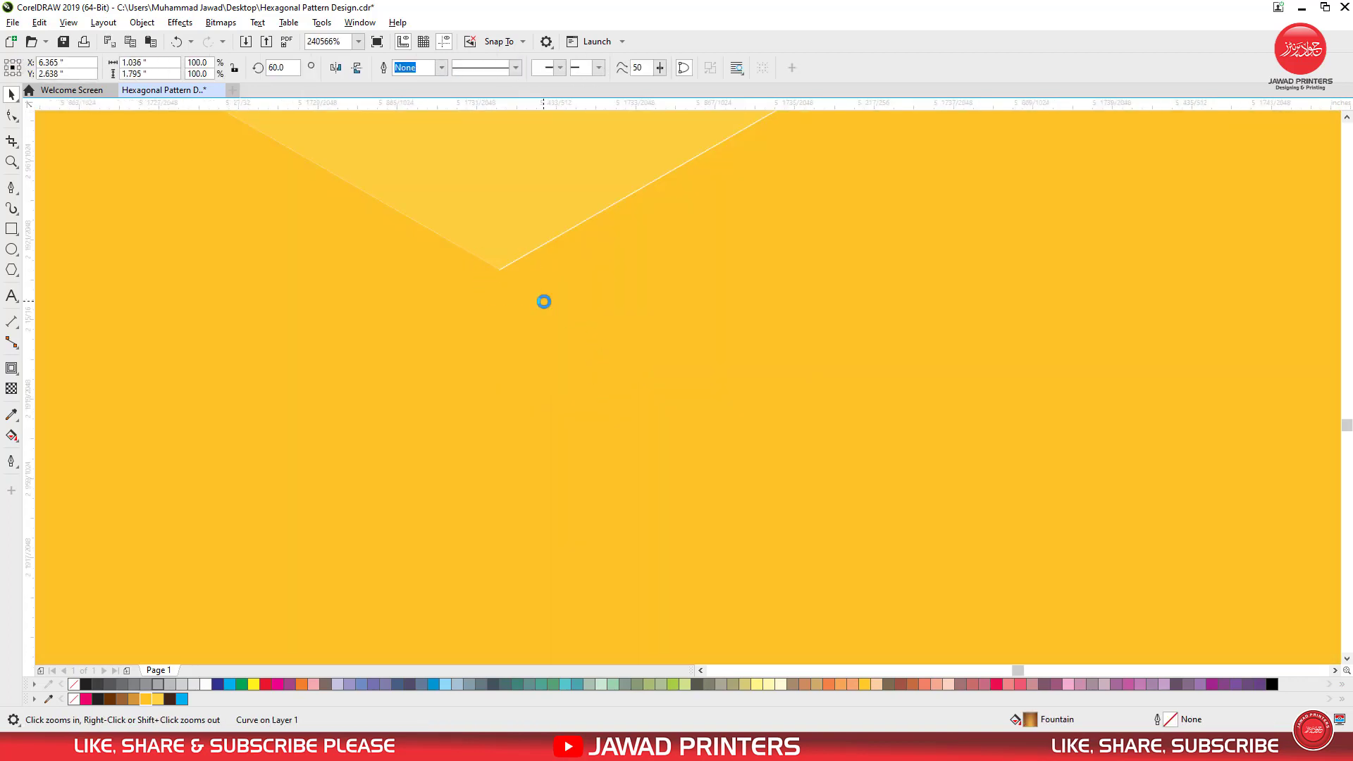
pyautogui.keyDown('shift'); pyautogui.click(632, 426); pyautogui.keyUp('shift')
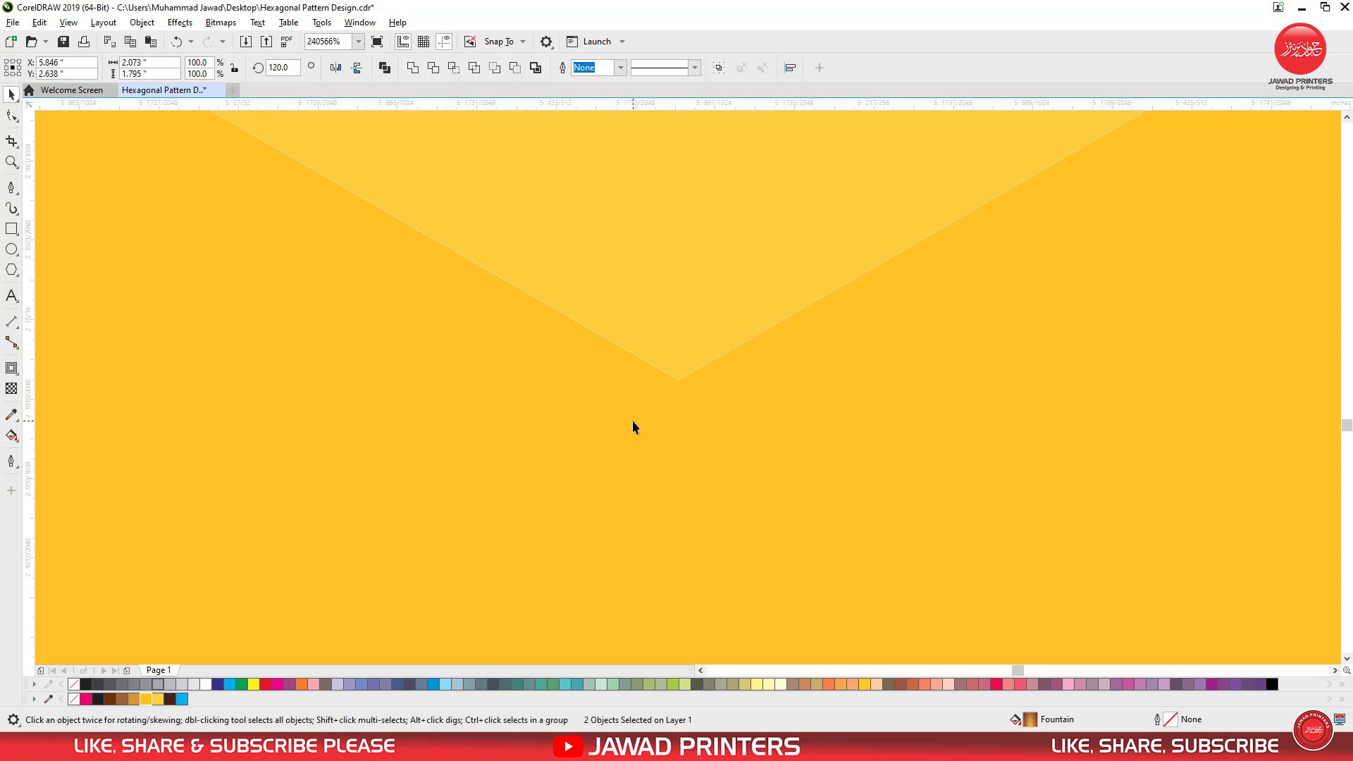
pyautogui.scroll(-5, 638, 425)
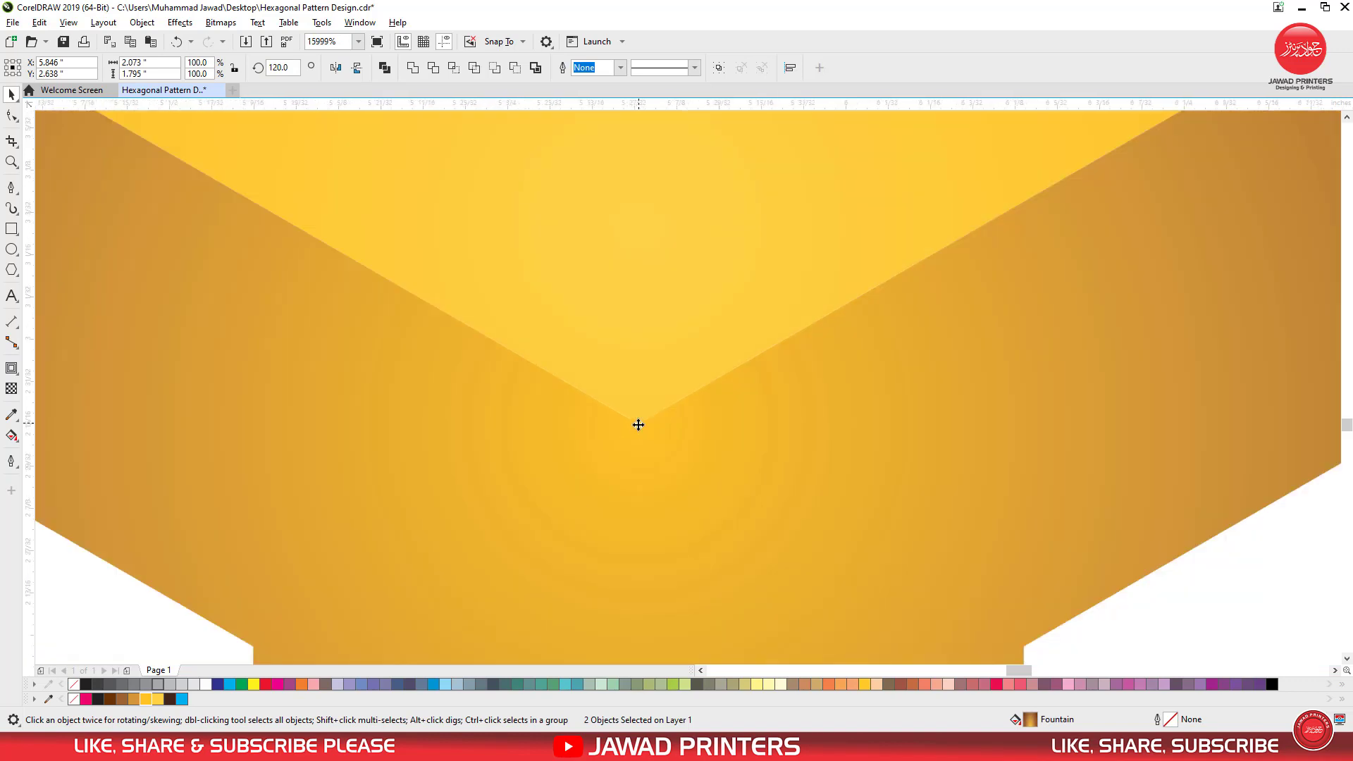
# - Recolour the right dark chevron's gradient with a single brown intermediate stop and an orange-gold centre, removing the extra brown stop
pyautogui.scroll(-8, 638, 425)
pyautogui.click(715, 431)
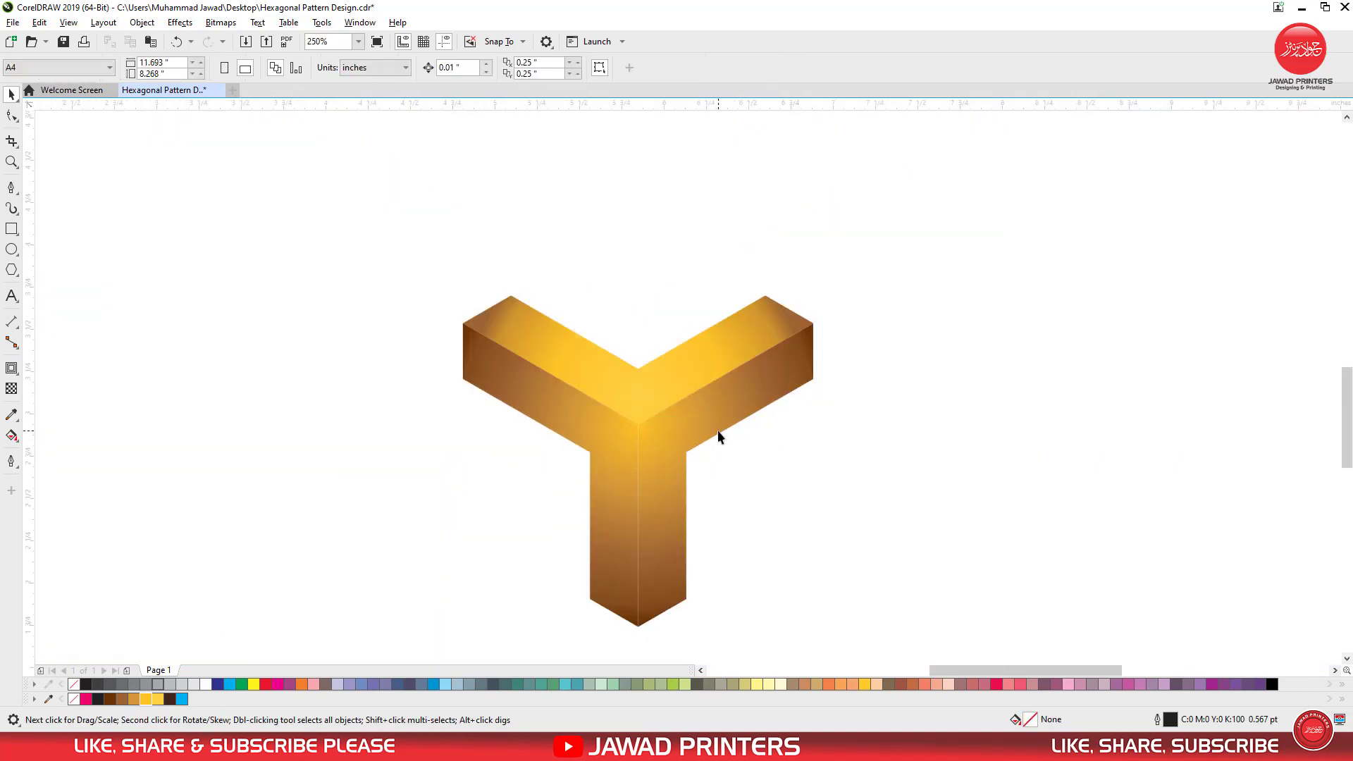
pyautogui.click(14, 438)
pyautogui.click(62, 435)
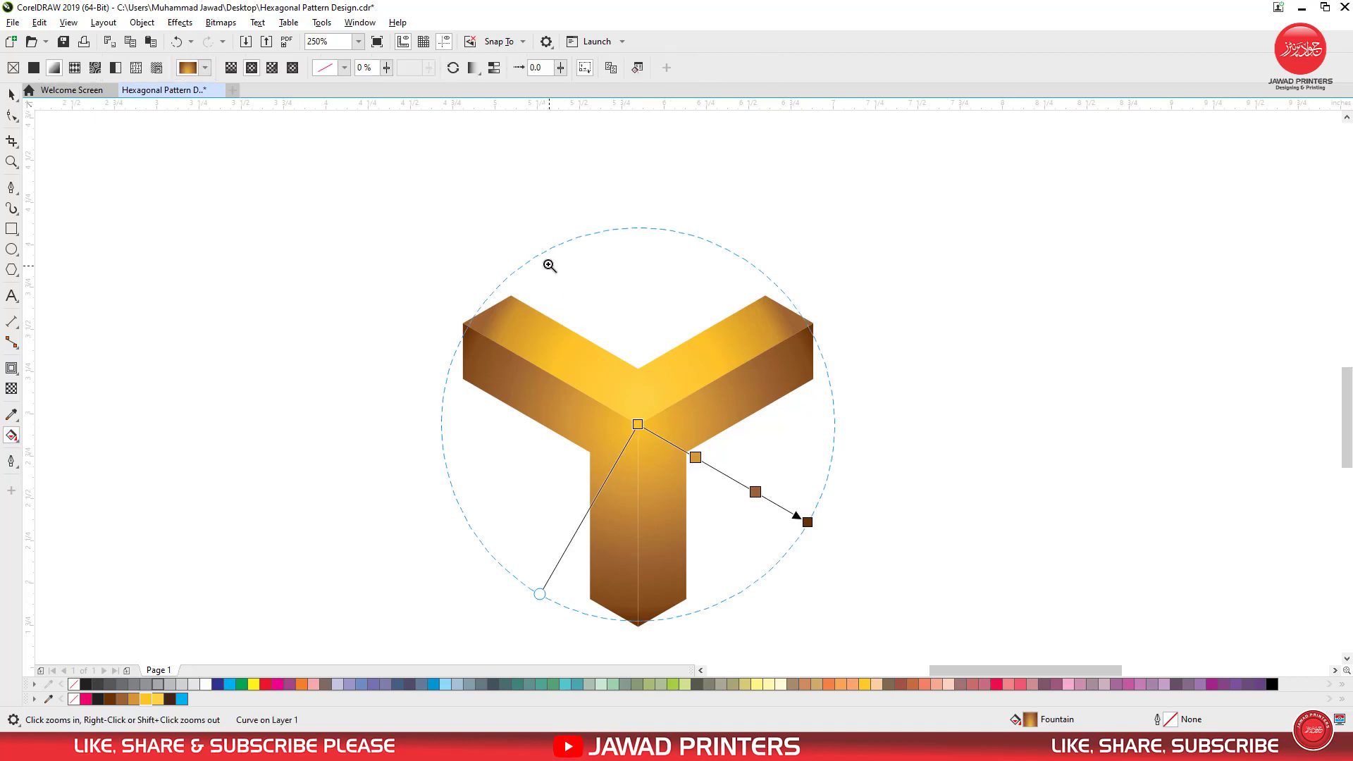
pyautogui.scroll(1, 853, 632)
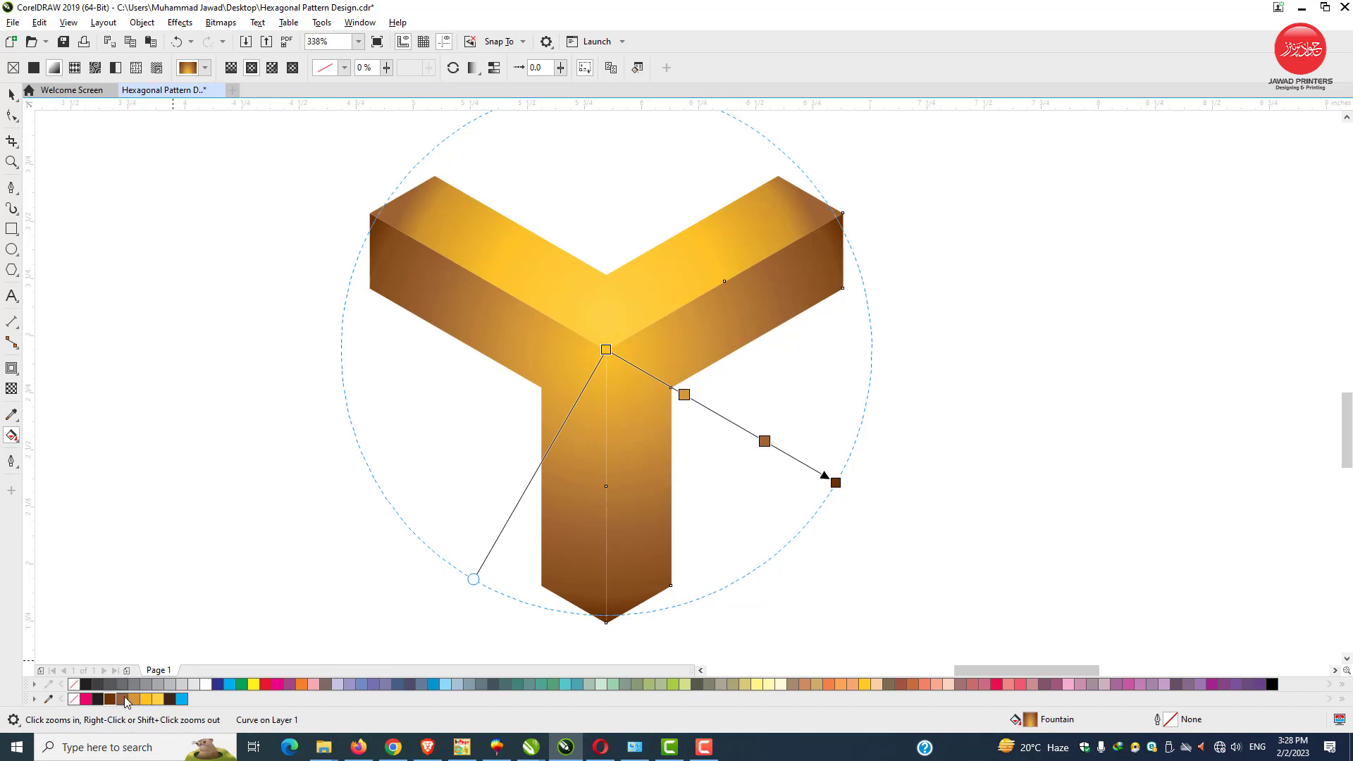
pyautogui.moveTo(686, 397); pyautogui.dragTo(684, 396)
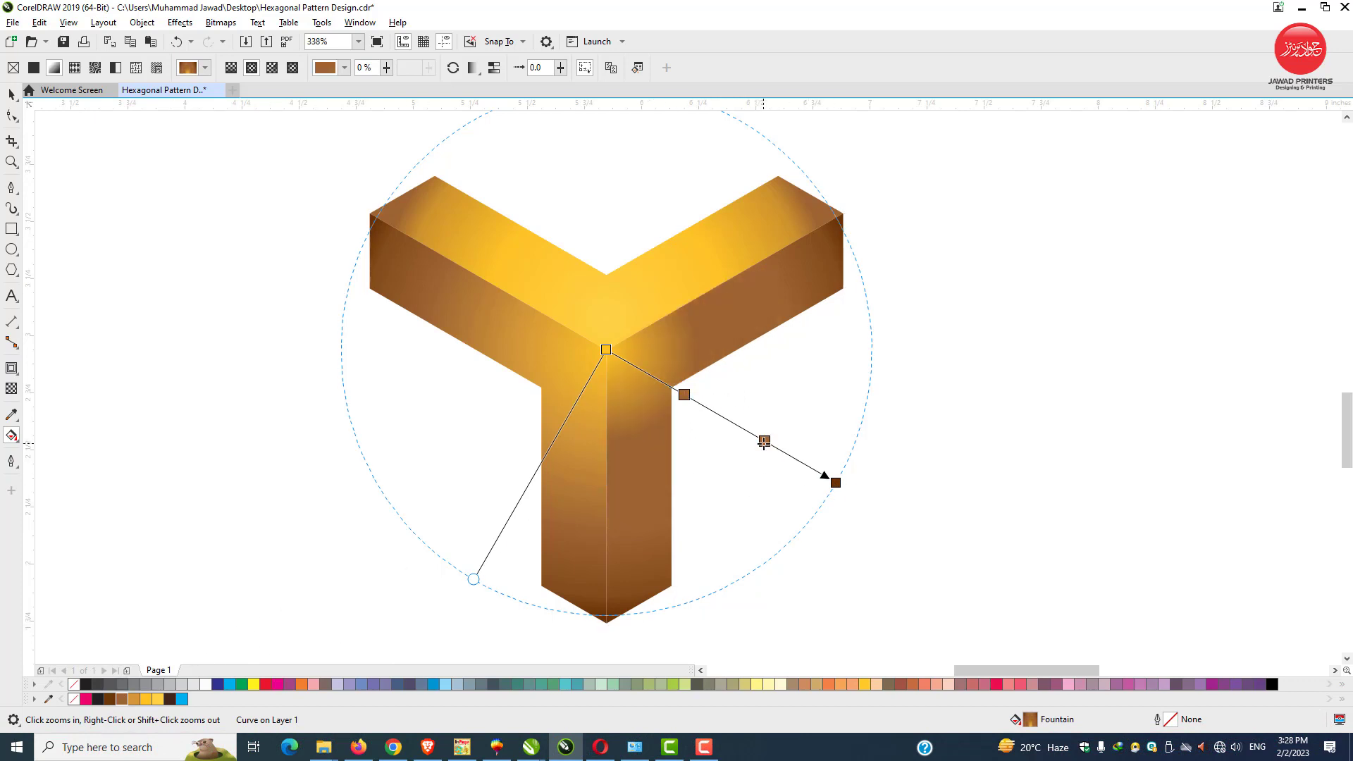
pyautogui.moveTo(763, 442); pyautogui.dragTo(679, 392)
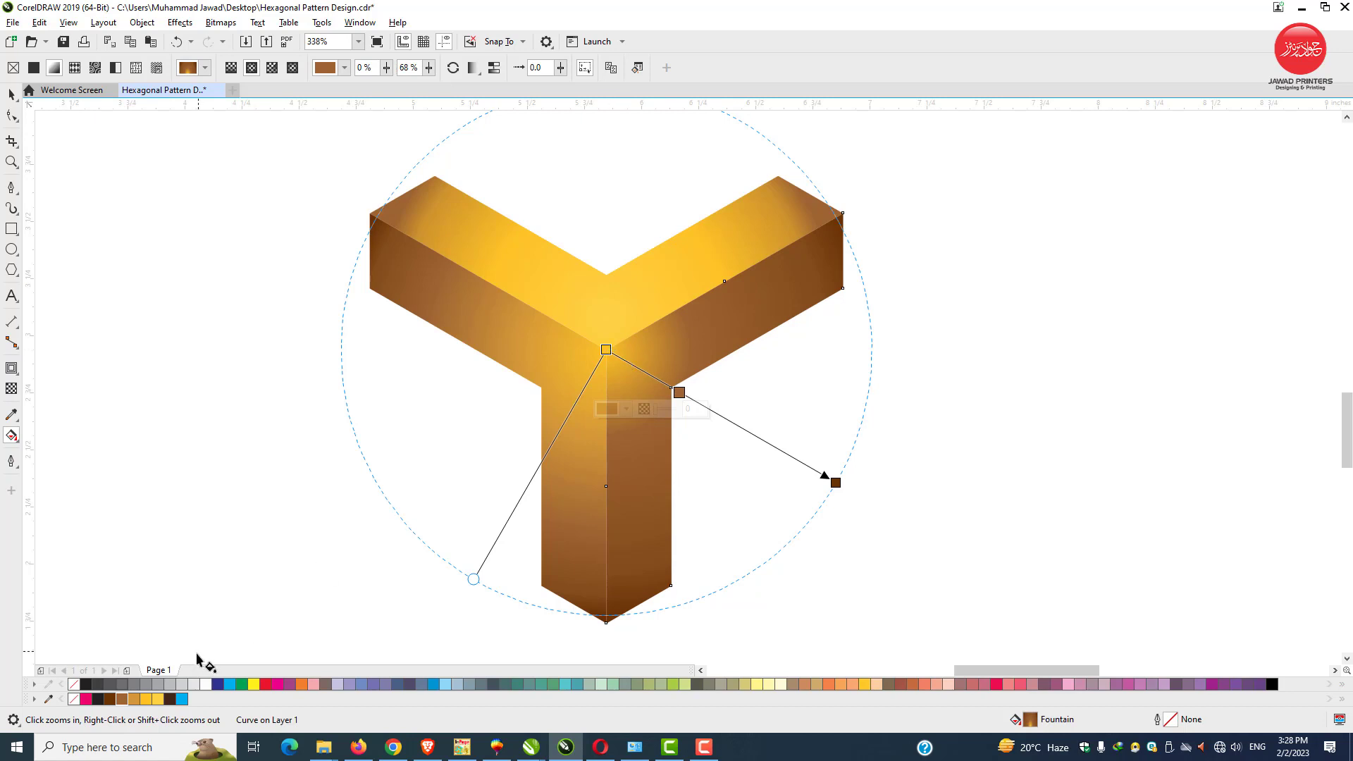
pyautogui.moveTo(136, 700); pyautogui.dragTo(597, 345)
# - Pull the right chevron's gradient outer end inward, place its centre on the shared vertex and set the brown stop at 64%
pyautogui.moveTo(680, 391); pyautogui.dragTo(693, 400)
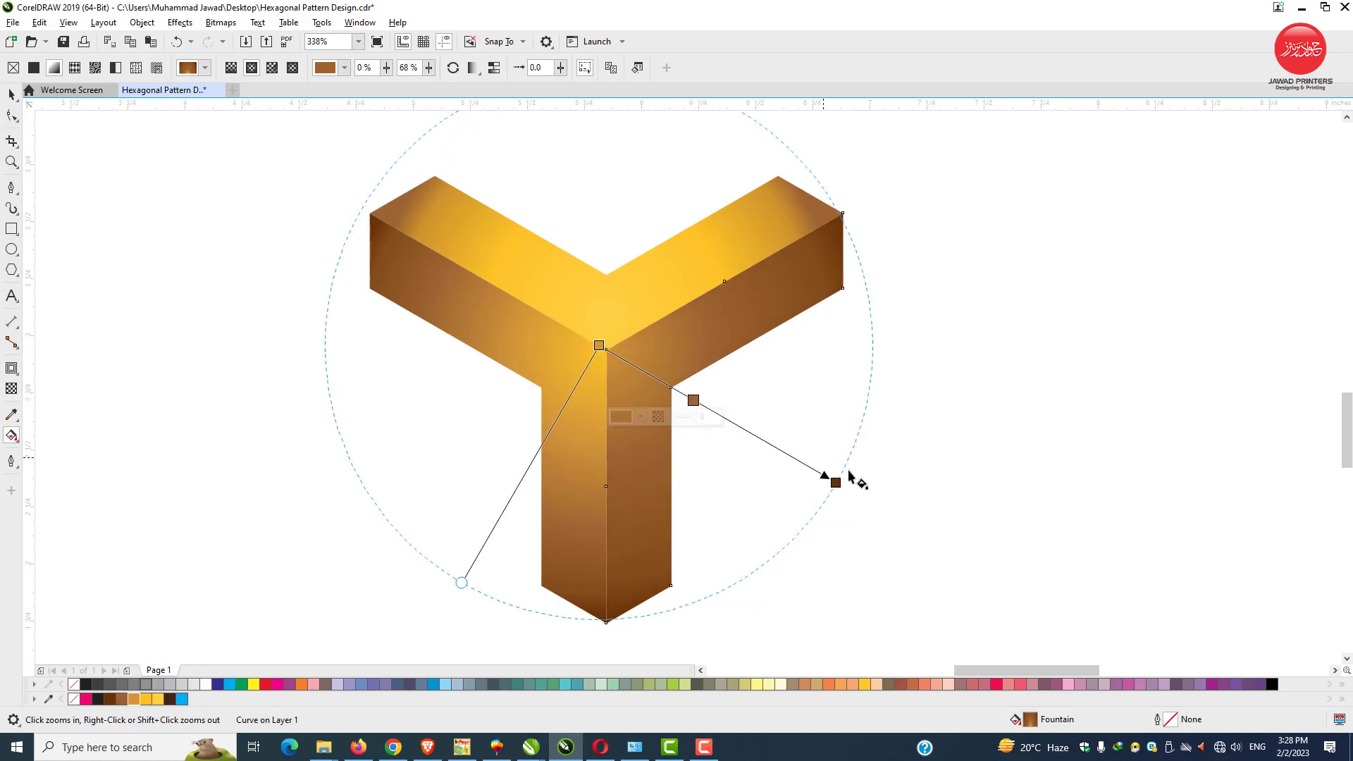
pyautogui.moveTo(836, 483); pyautogui.dragTo(816, 471)
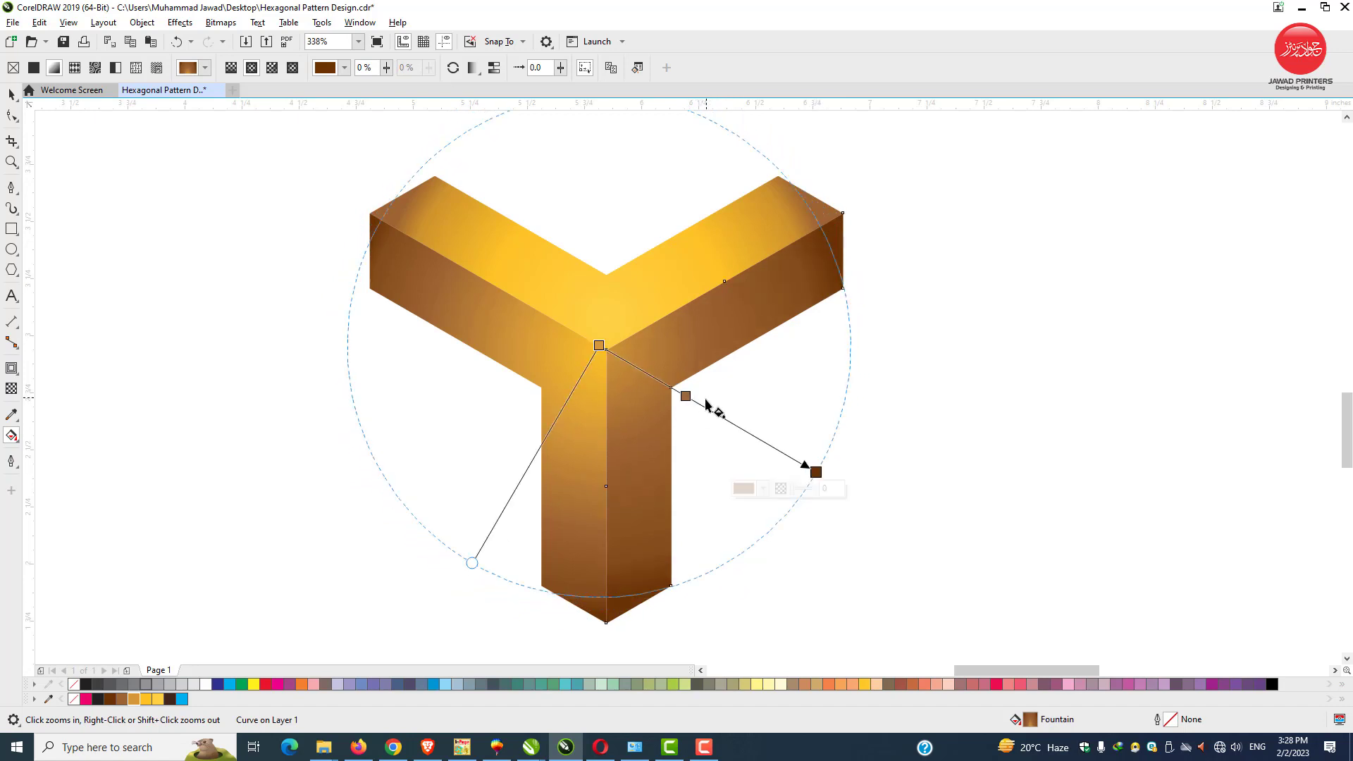
pyautogui.click(686, 396)
pyautogui.moveTo(601, 347); pyautogui.dragTo(607, 350)
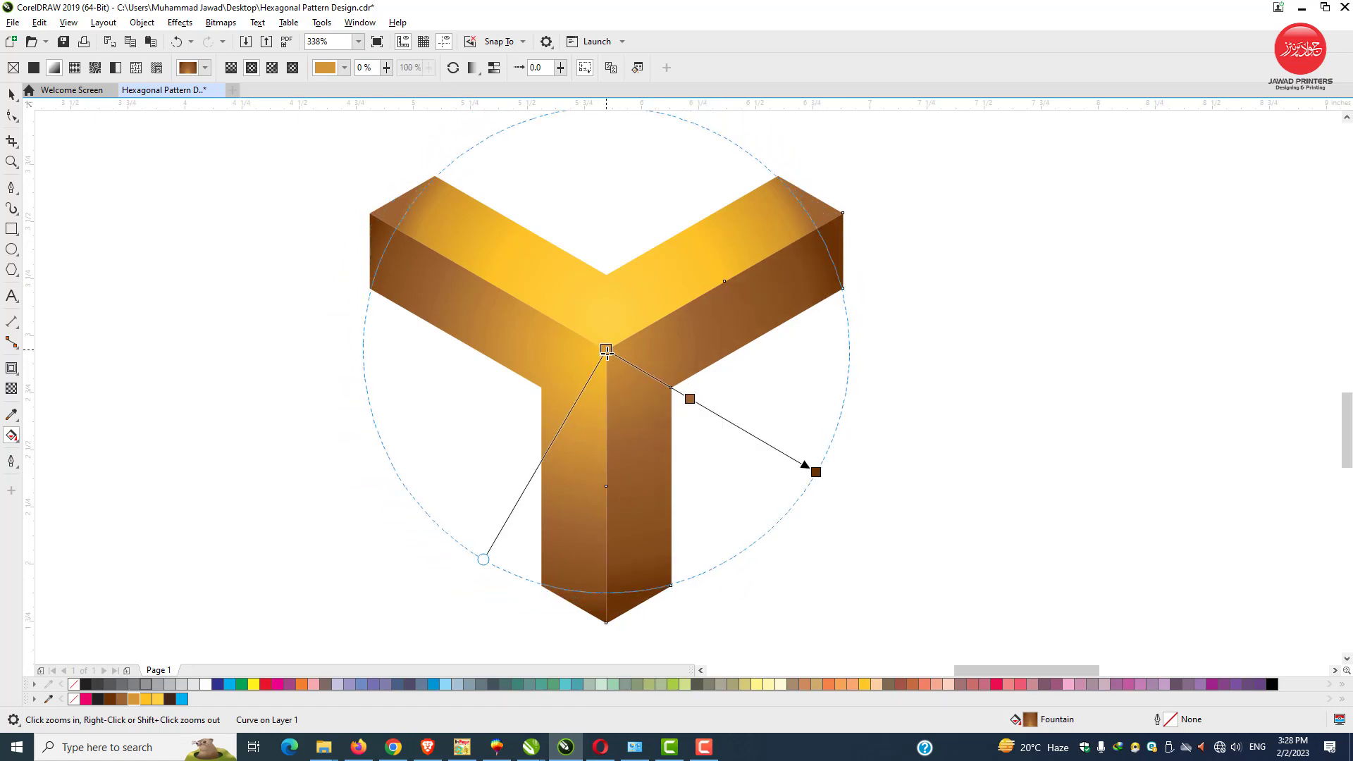
pyautogui.moveTo(691, 399); pyautogui.dragTo(675, 389)
pyautogui.moveTo(817, 473); pyautogui.dragTo(814, 471)
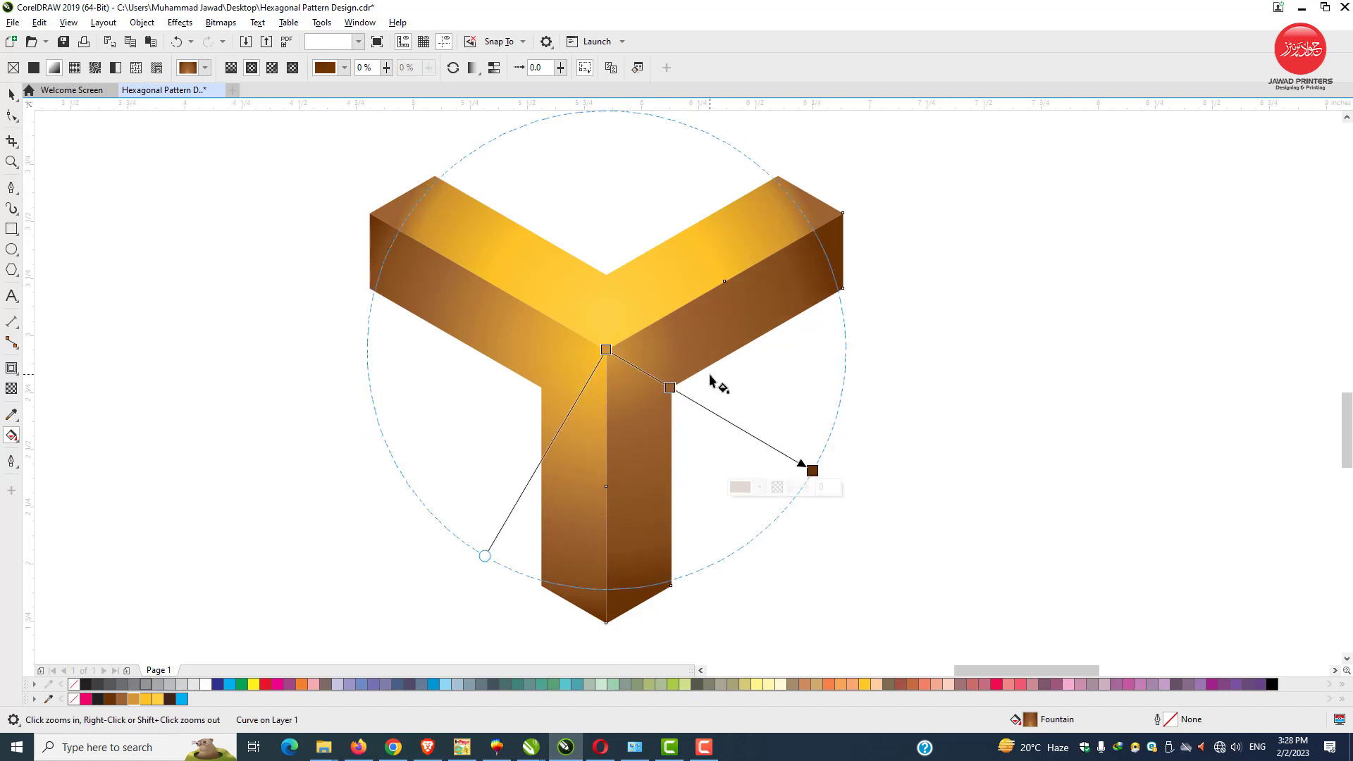
pyautogui.moveTo(669, 386); pyautogui.dragTo(681, 393)
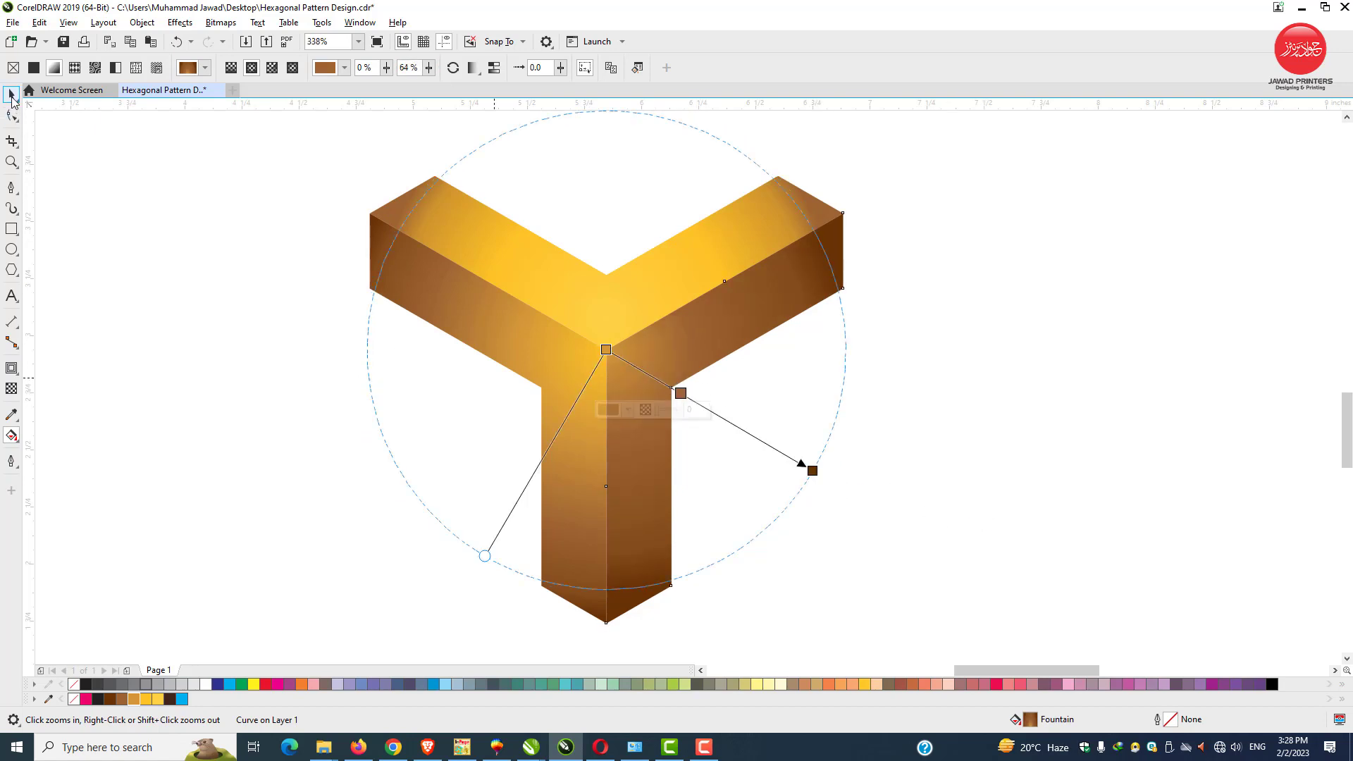
# - Select all three chevrons and group them into one Y-shaped object
pyautogui.click(11, 95)
pyautogui.scroll(-2, 450, 371)
pyautogui.moveTo(744, 192); pyautogui.dragTo(292, 524)
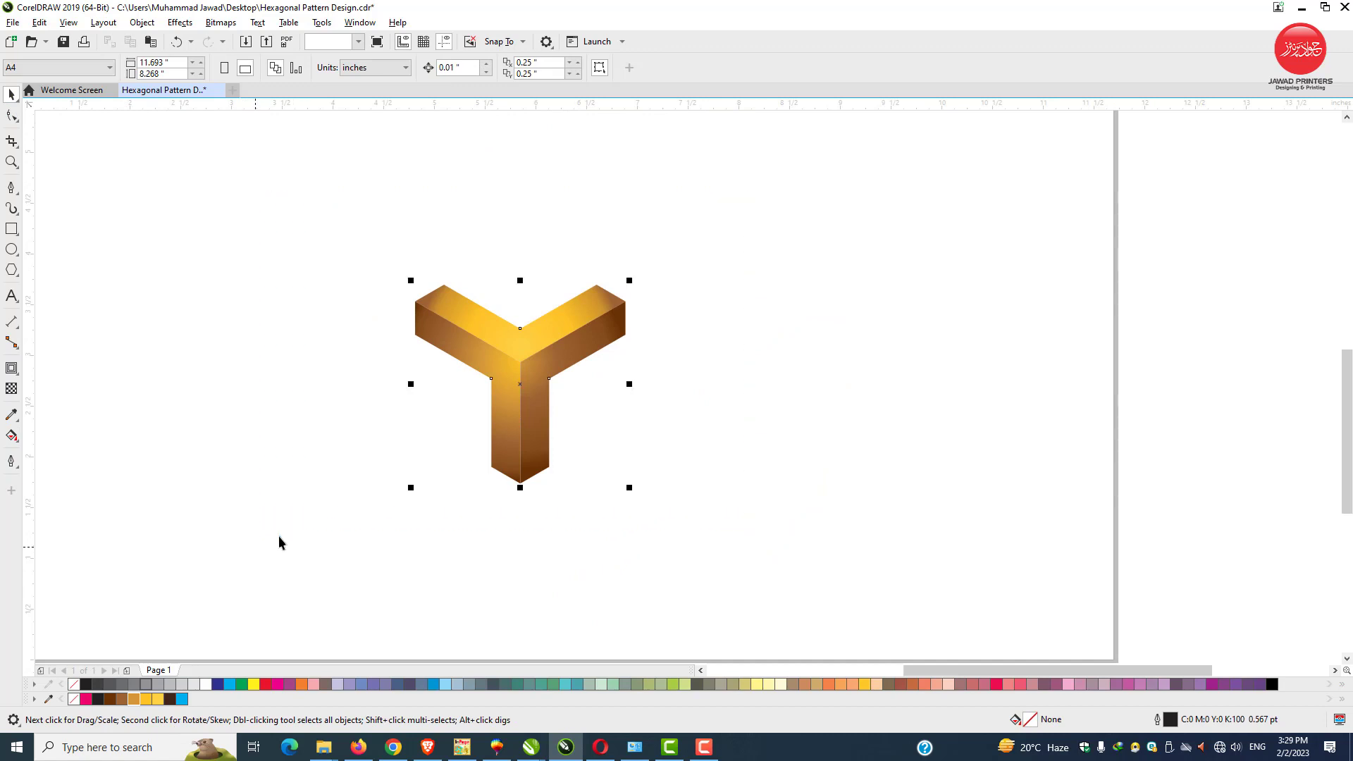
pyautogui.rightClick(540, 359)
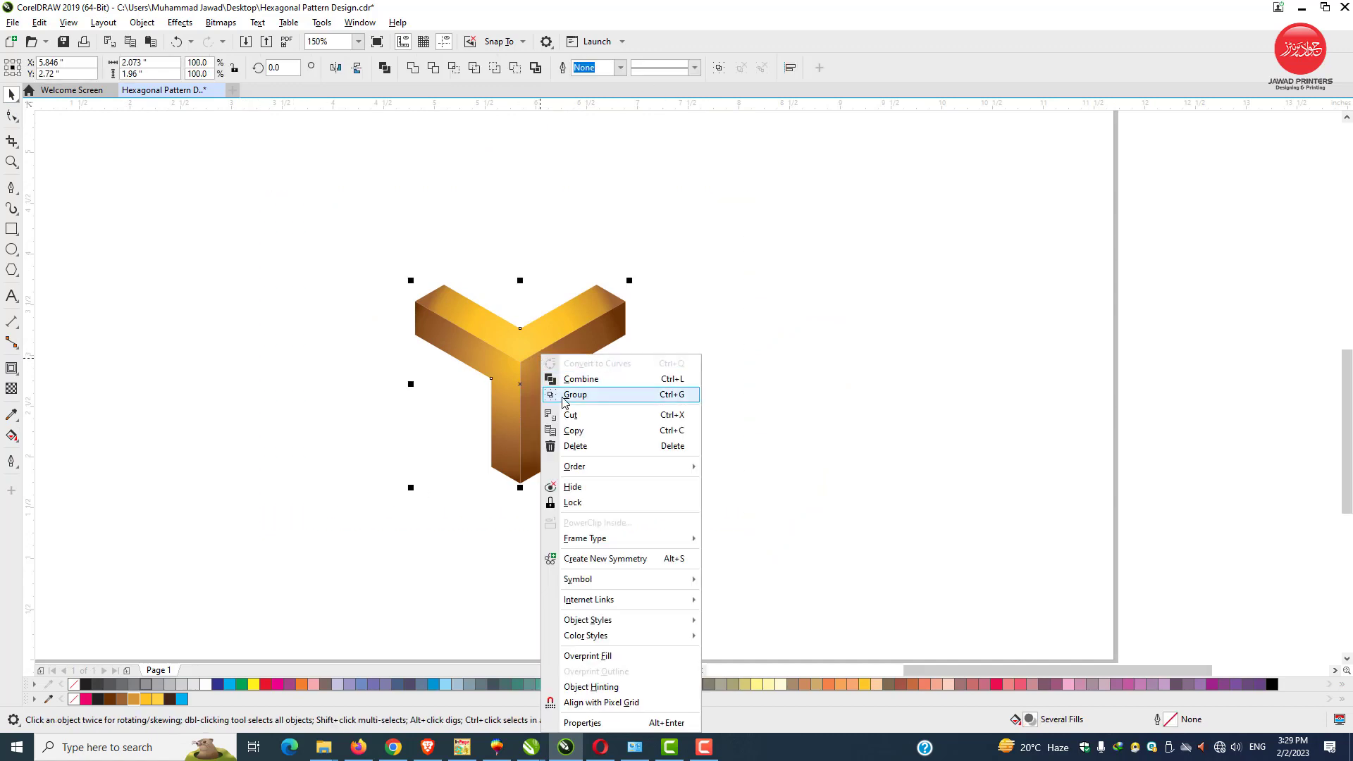
pyautogui.click(682, 396)
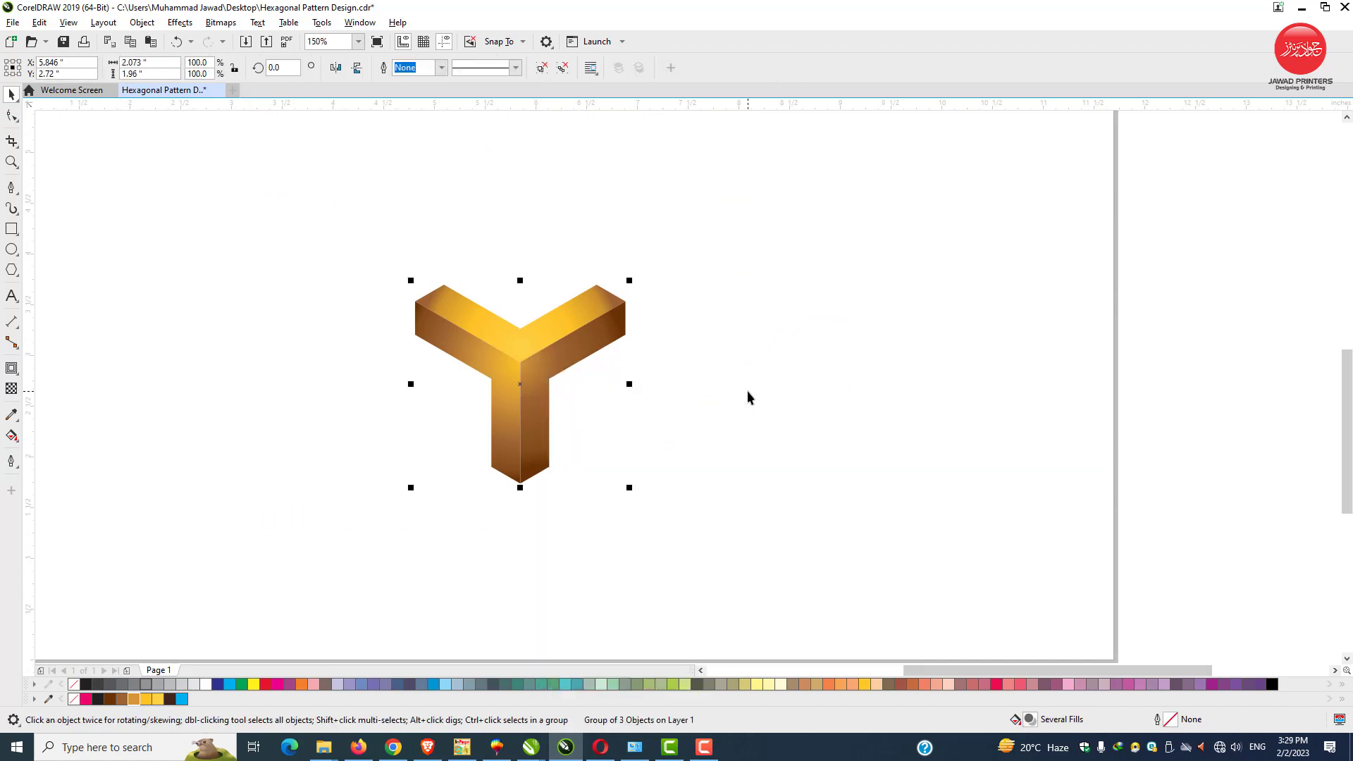
# - Scale the Y-shaped group down to about 1.281 by 1.211 inches and move it to about X 6.944, Y 3.276 inches
pyautogui.moveTo(629, 488); pyautogui.dragTo(604, 468)
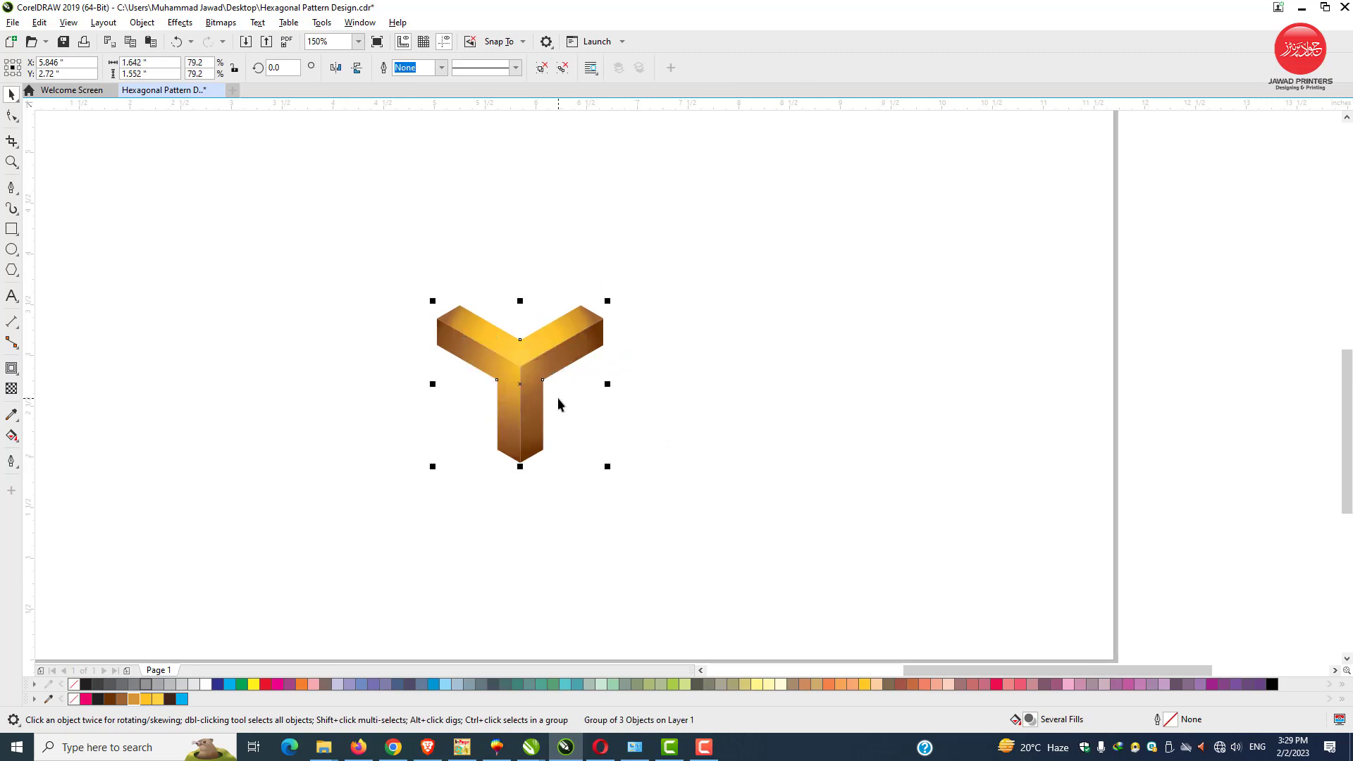
pyautogui.moveTo(557, 397); pyautogui.dragTo(682, 354)
pyautogui.moveTo(719, 408); pyautogui.dragTo(701, 394)
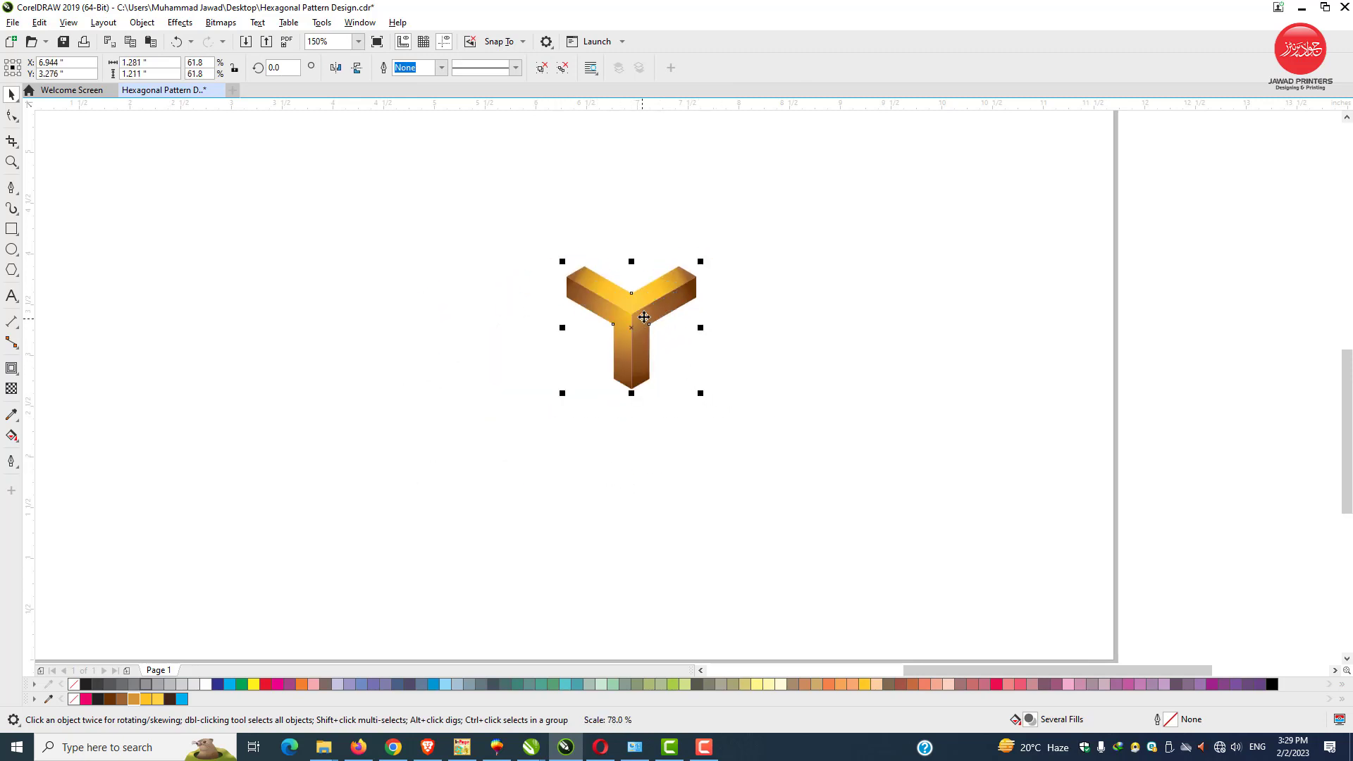
# - Copy and paste the Y shape, then move one below and left so its right arm meets the other's left inner corner
pyautogui.rightClick(655, 302)
pyautogui.click(690, 362)
pyautogui.rightClick(801, 278)
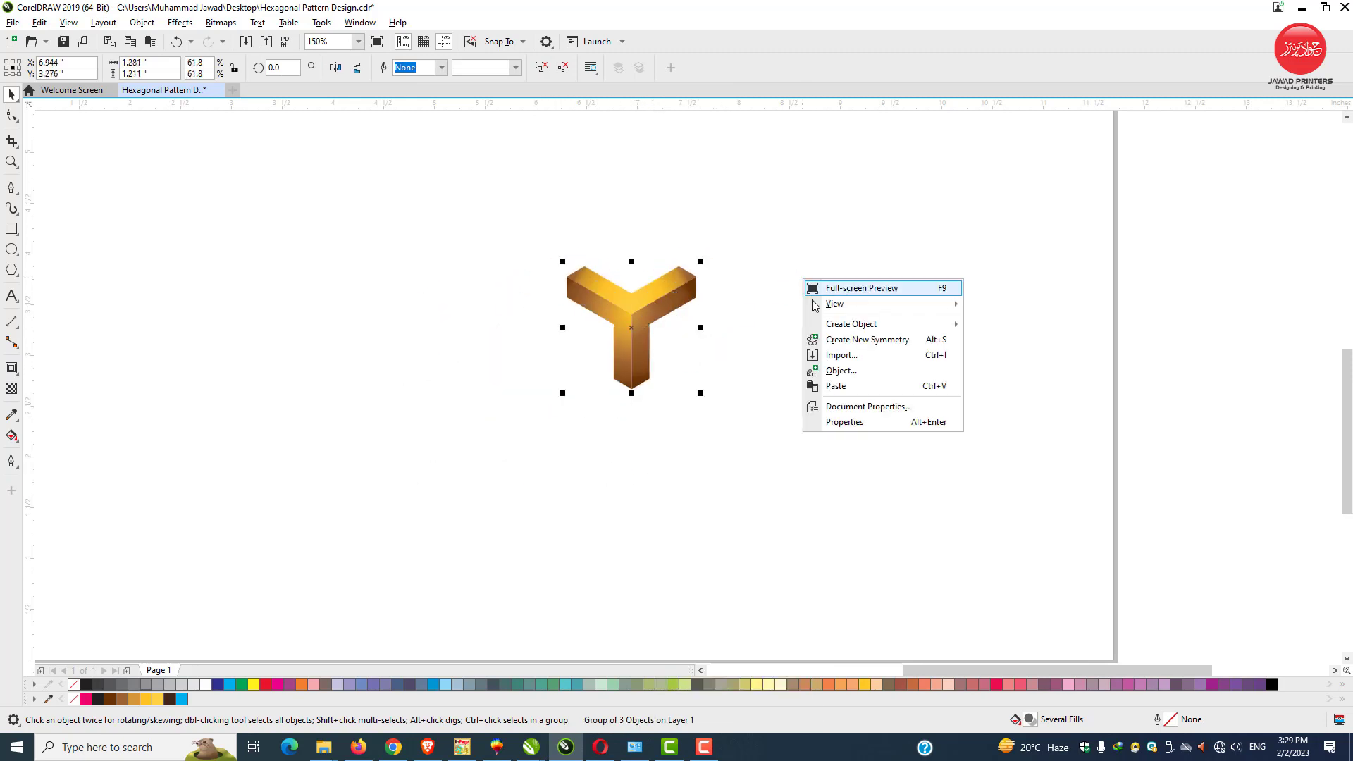
pyautogui.click(838, 387)
pyautogui.press('F2')
pyautogui.moveTo(542, 253); pyautogui.dragTo(654, 348)
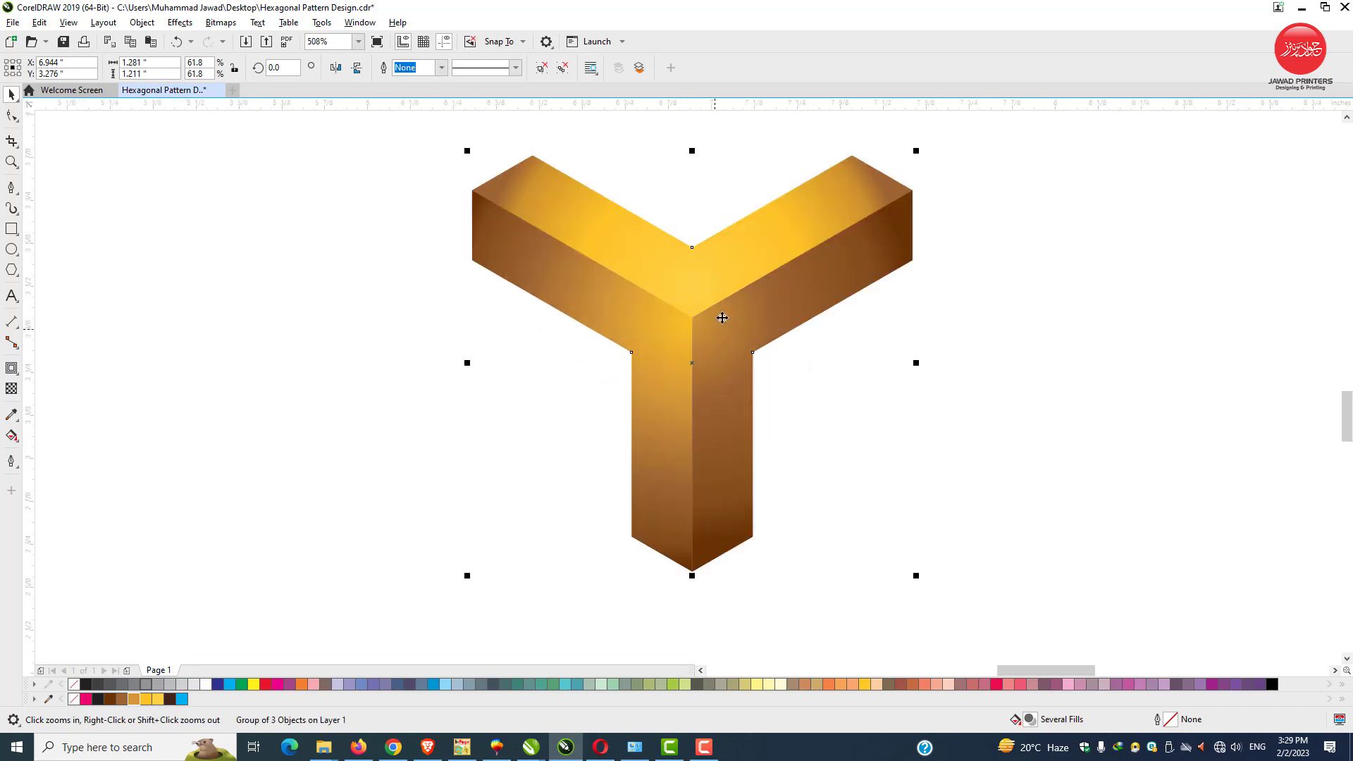
pyautogui.moveTo(856, 239); pyautogui.dragTo(576, 405)
# - Align the lower Y shape's right arm tip precisely with the upper shape's left inner corner, closing the gap at the joint
pyautogui.press('F2')
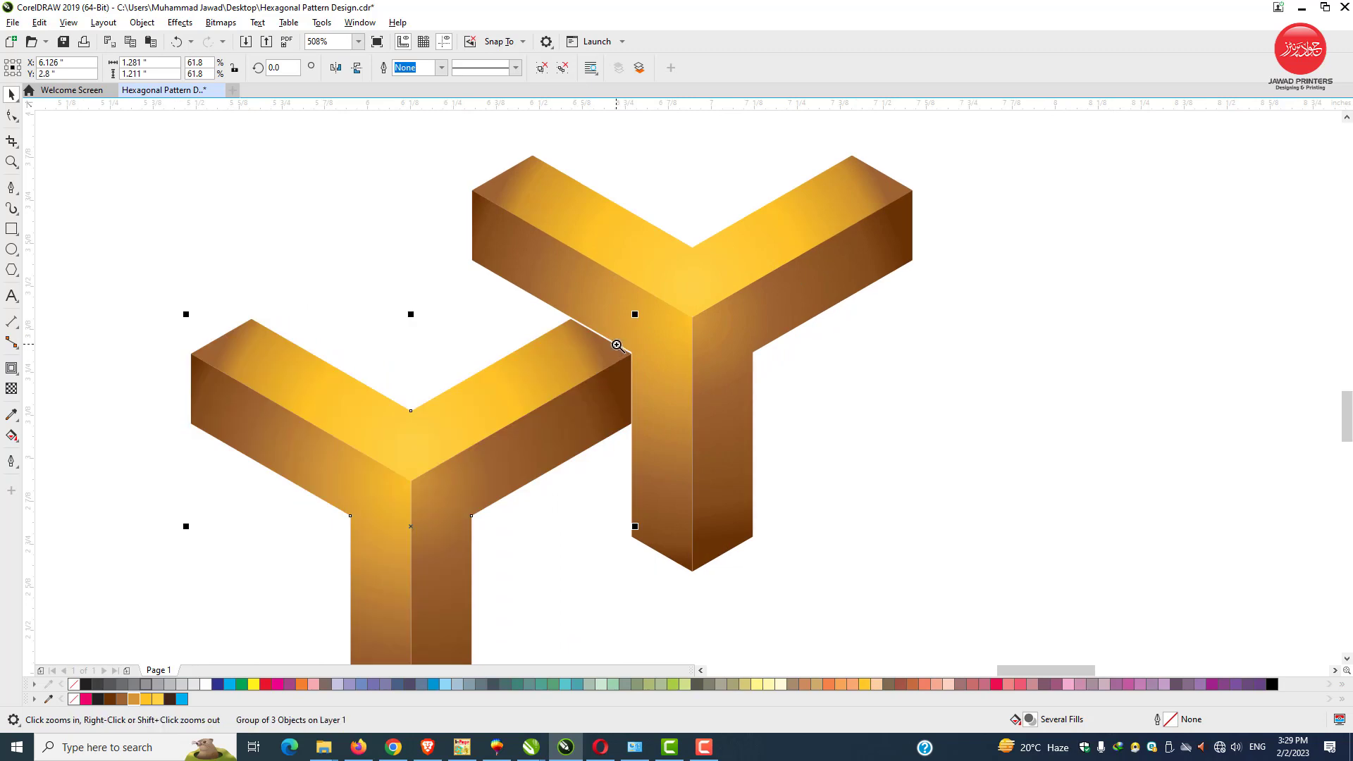
pyautogui.moveTo(623, 347); pyautogui.dragTo(654, 376)
pyautogui.press('F2')
pyautogui.moveTo(561, 239); pyautogui.dragTo(666, 409)
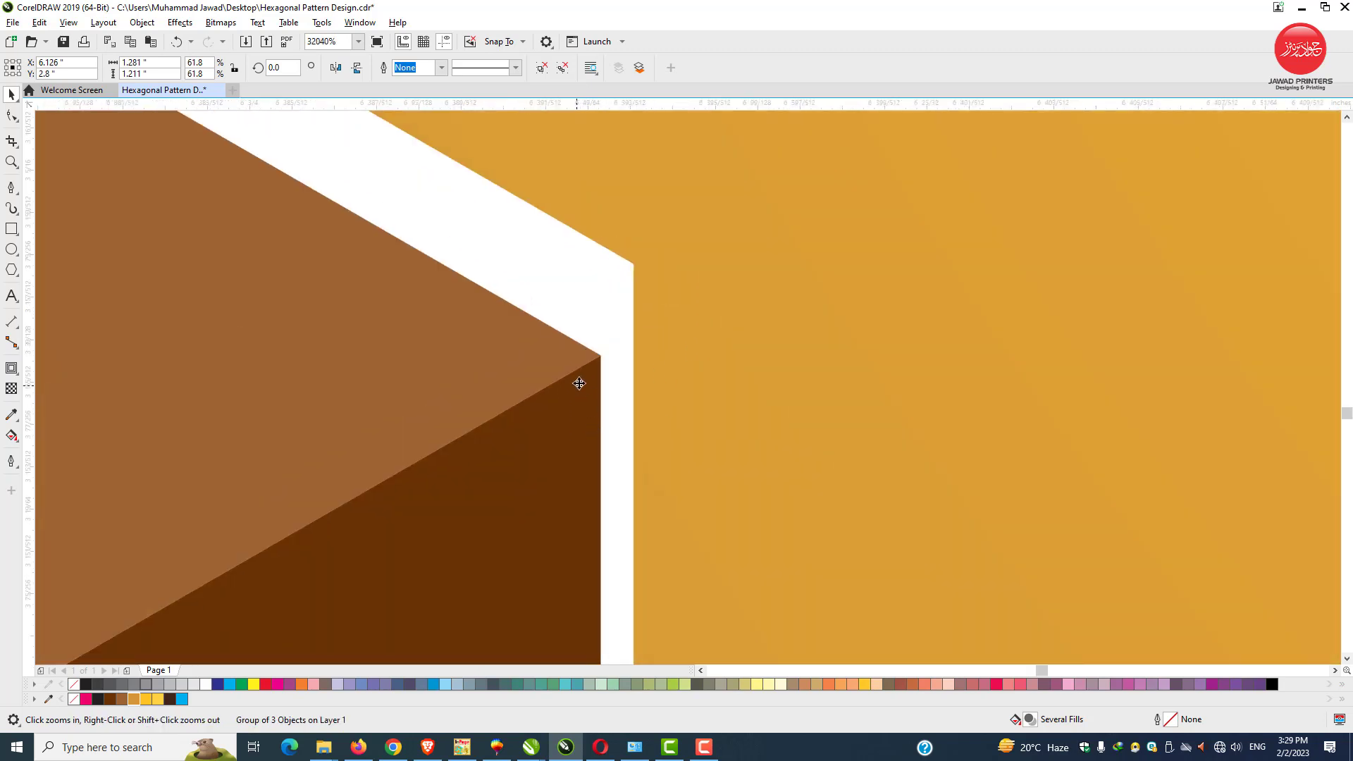
pyautogui.moveTo(577, 385); pyautogui.dragTo(649, 307)
pyautogui.scroll(-1, 625, 282)
pyautogui.press('F2')
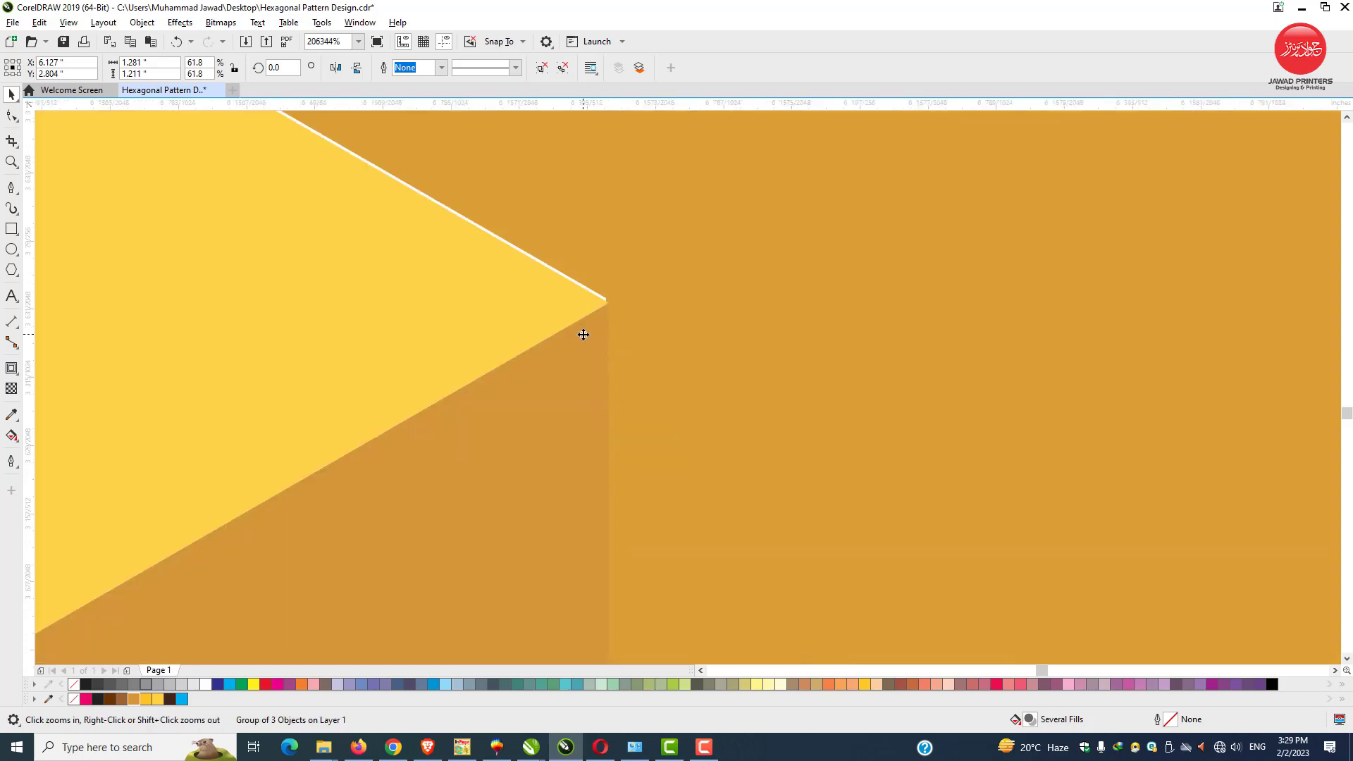
pyautogui.moveTo(589, 277); pyautogui.dragTo(632, 339)
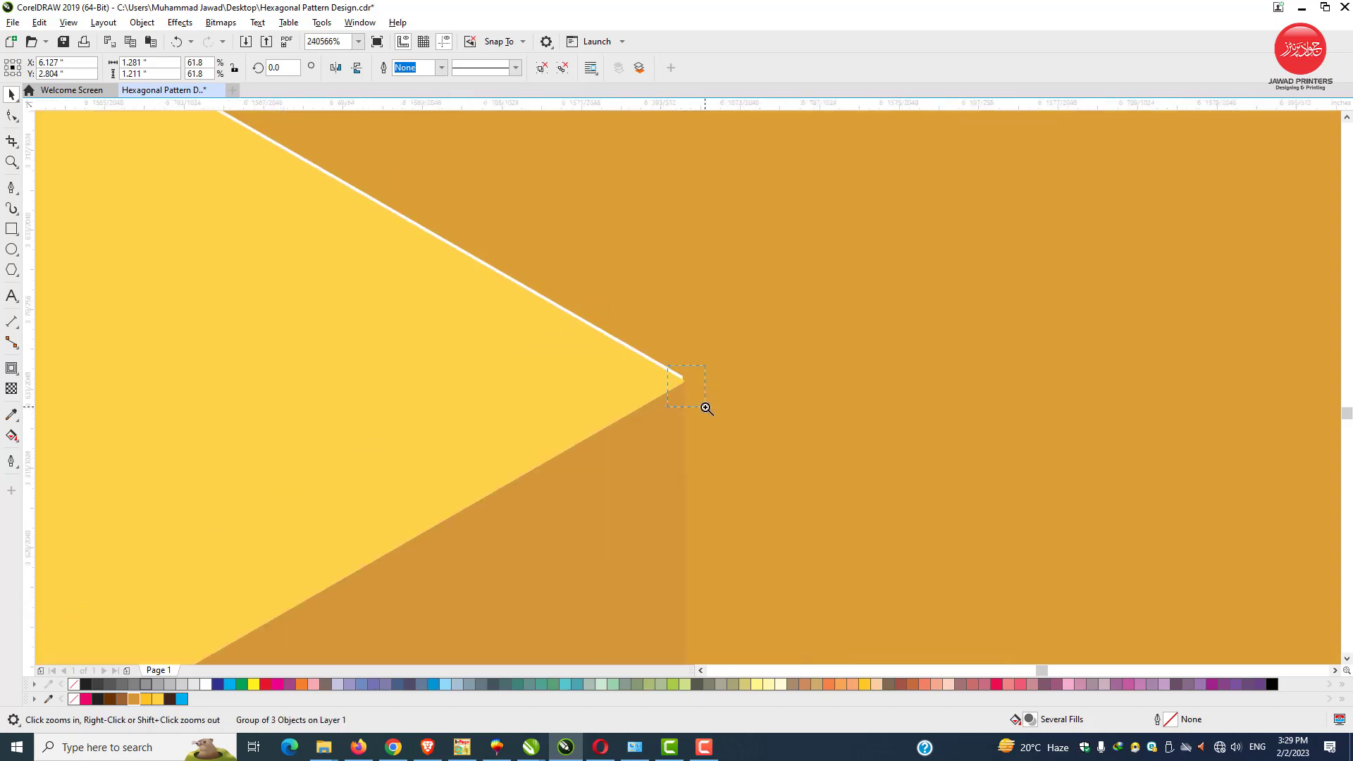
pyautogui.moveTo(705, 407); pyautogui.dragTo(665, 420)
pyautogui.press('F2')
pyautogui.scroll(-3, 676, 386)
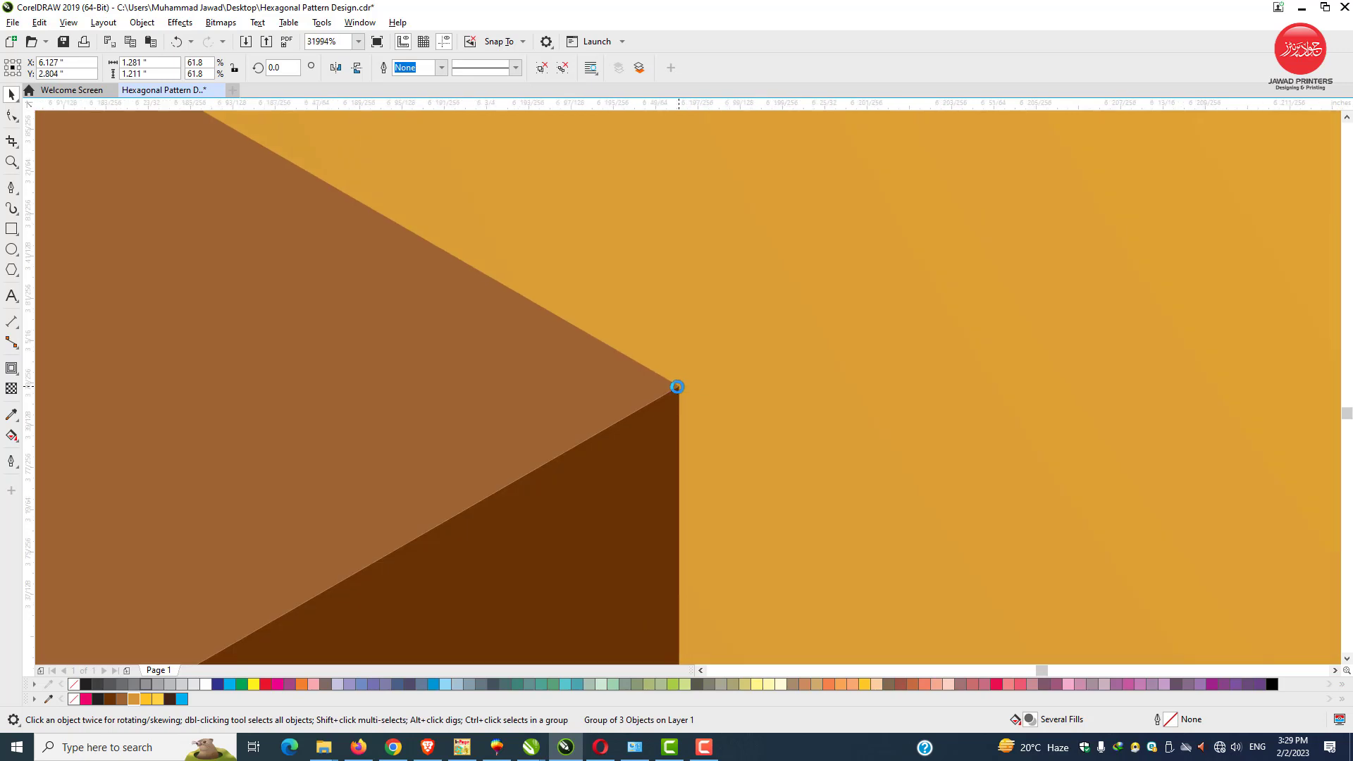
# - Select both joined Y shapes and group them as one pair
pyautogui.scroll(-6, 677, 386)
pyautogui.keyDown('shift'); pyautogui.click(785, 364); pyautogui.keyUp('shift')
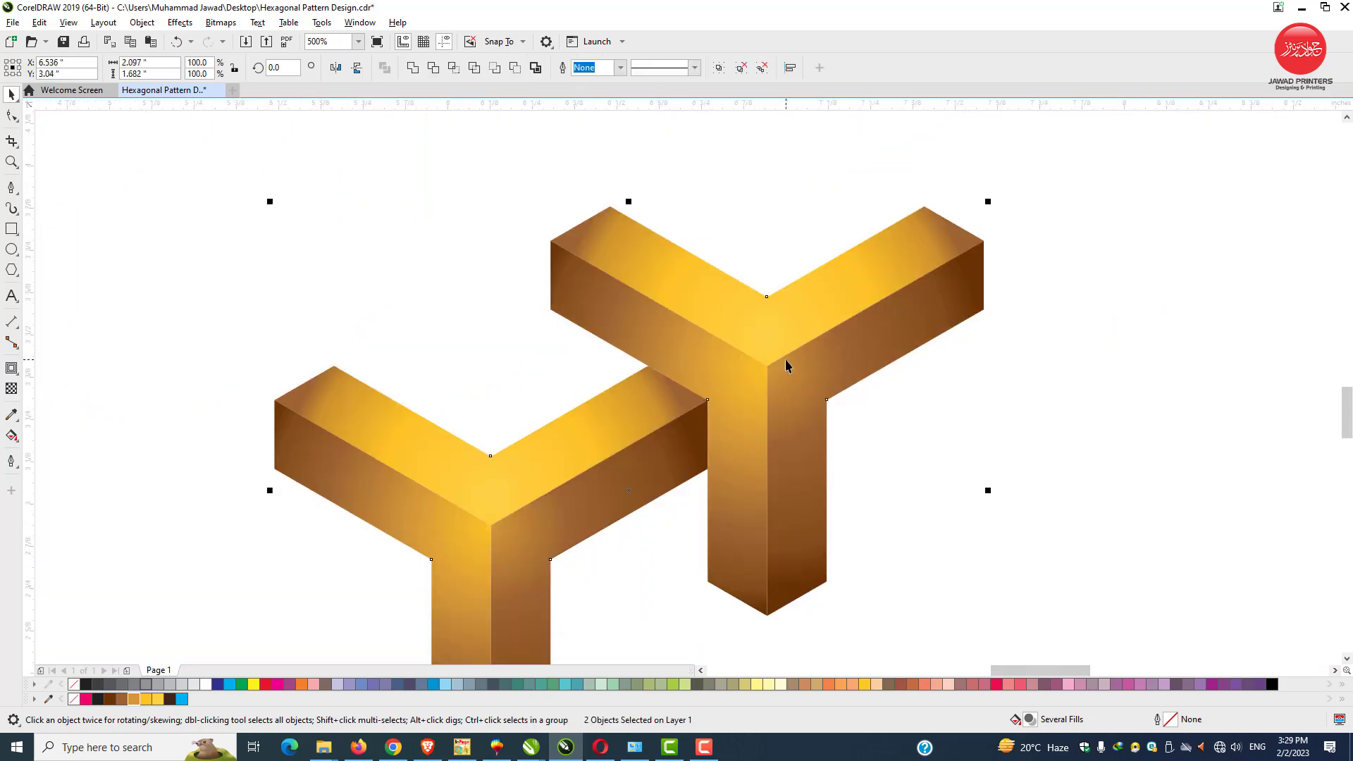
pyautogui.hotkey('ctrl', 'g')
pyautogui.scroll(-1, 723, 356)
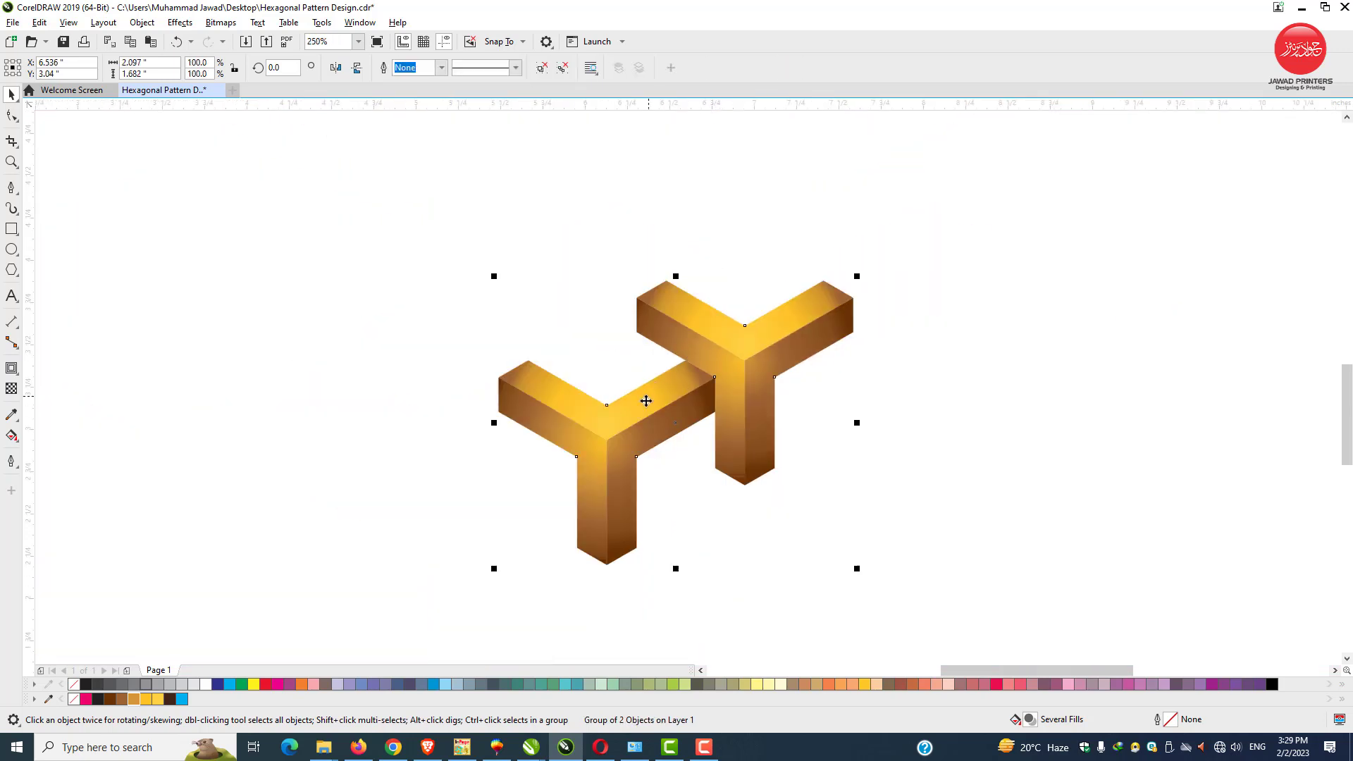
# - Copy and paste the Y pair, then move the copy right until its left arm meets the first pair's upper stem
pyautogui.rightClick(572, 415)
pyautogui.click(604, 395)
pyautogui.rightClick(944, 378)
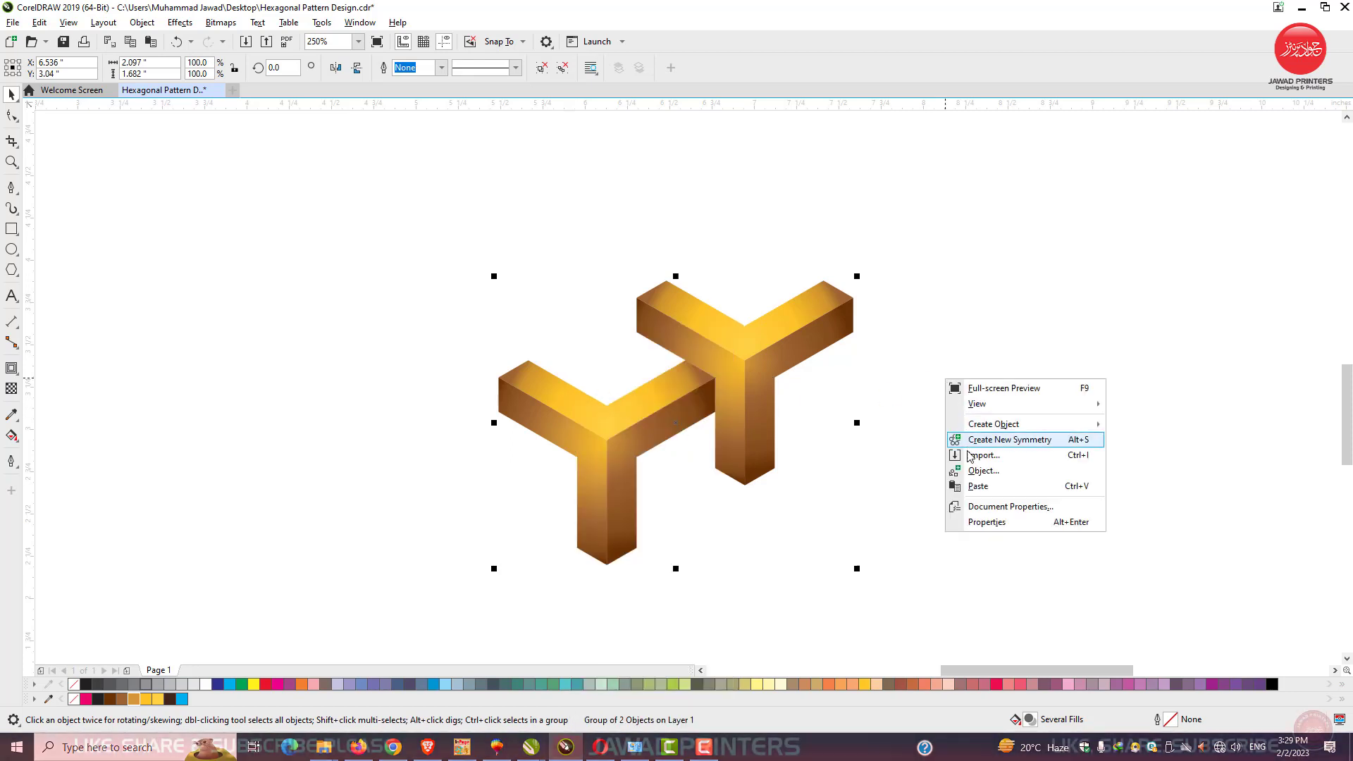
pyautogui.click(978, 486)
pyautogui.moveTo(585, 426); pyautogui.dragTo(856, 451)
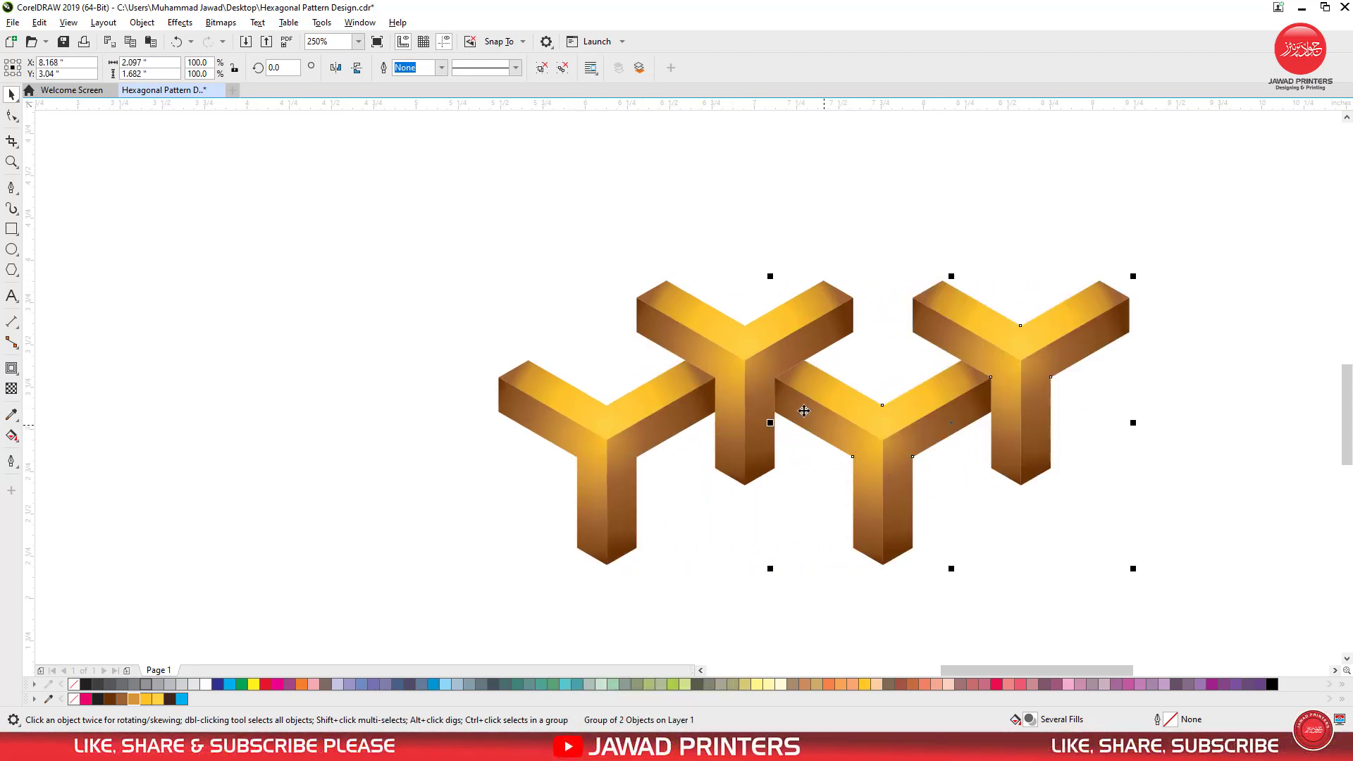
# - Examine the joint between the two Y pairs for gaps or misalignment
pyautogui.press('F2')
pyautogui.moveTo(764, 365); pyautogui.dragTo(821, 427)
pyautogui.press('F2')
pyautogui.moveTo(529, 226); pyautogui.dragTo(598, 287)
pyautogui.press('F2')
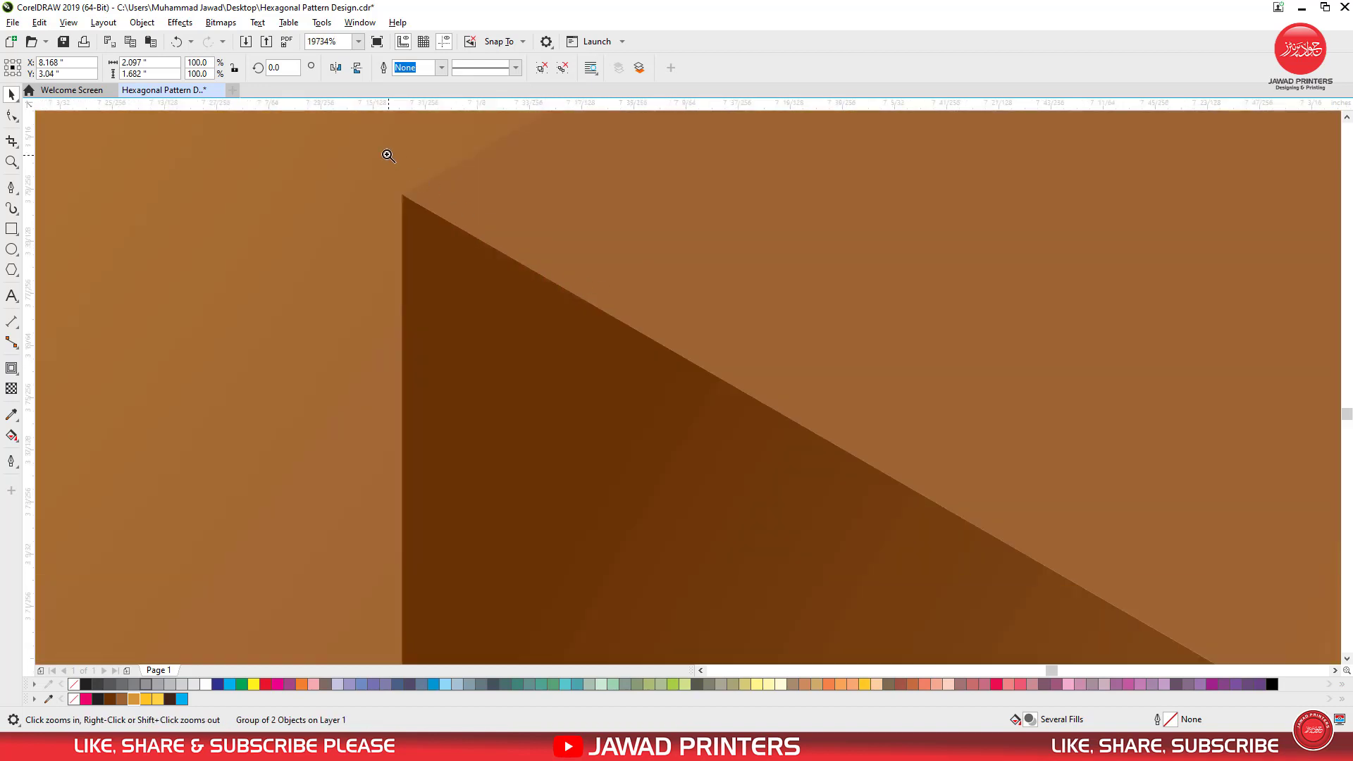
pyautogui.moveTo(389, 155); pyautogui.dragTo(603, 284)
pyautogui.scroll(-3, 621, 335)
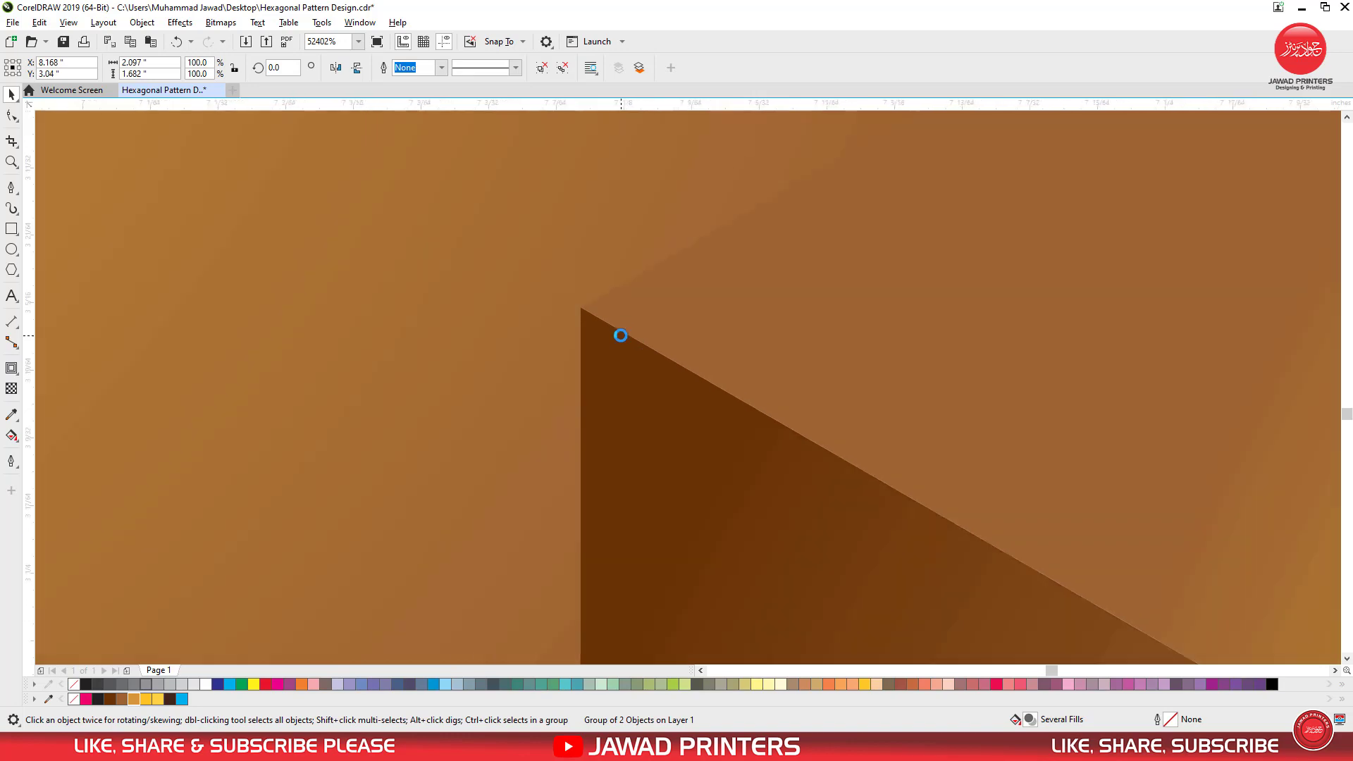
pyautogui.scroll(-10, 621, 336)
pyautogui.scroll(-1, 543, 323)
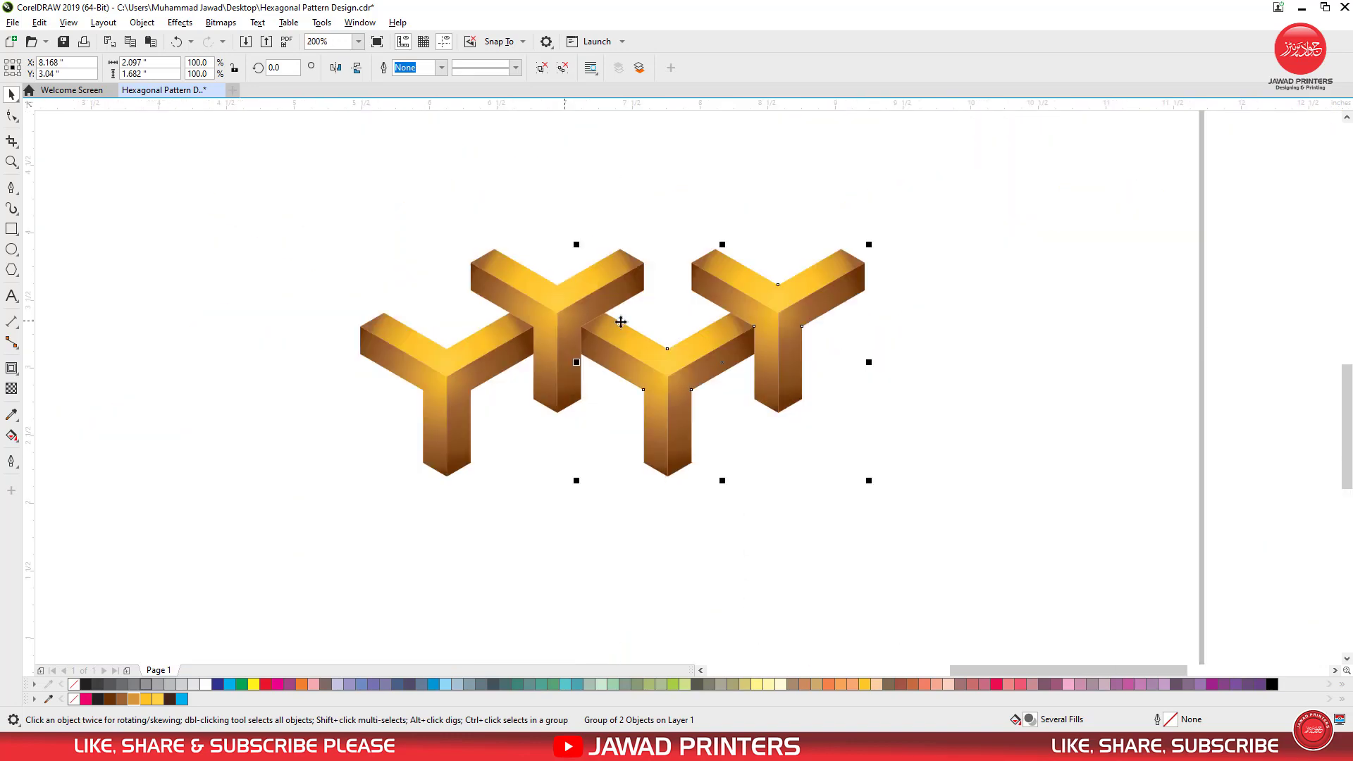
# - Group the two Y pairs into one row, then copy and paste that row
pyautogui.moveTo(373, 482); pyautogui.dragTo(326, 503)
pyautogui.hotkey('ctrl', 'g')
pyautogui.rightClick(686, 365)
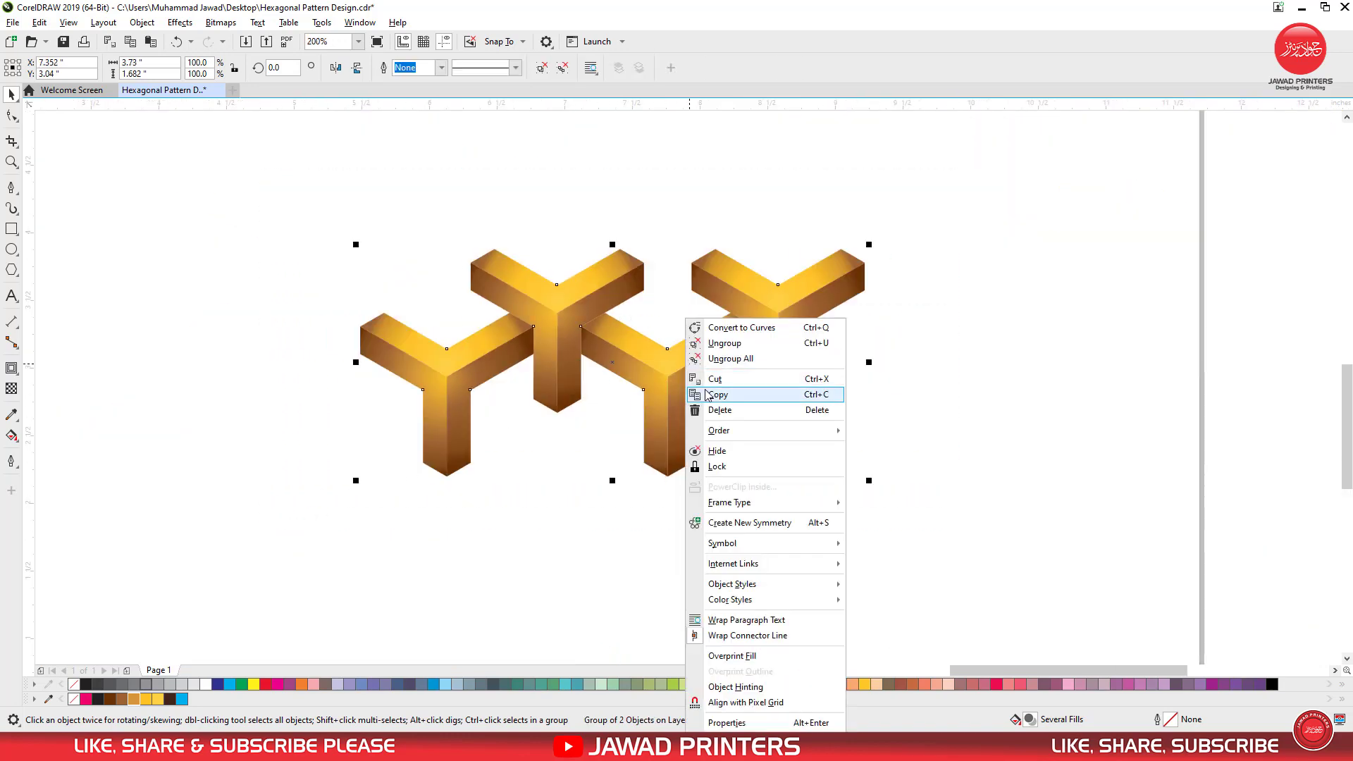
pyautogui.click(708, 394)
pyautogui.rightClick(964, 288)
pyautogui.click(1000, 402)
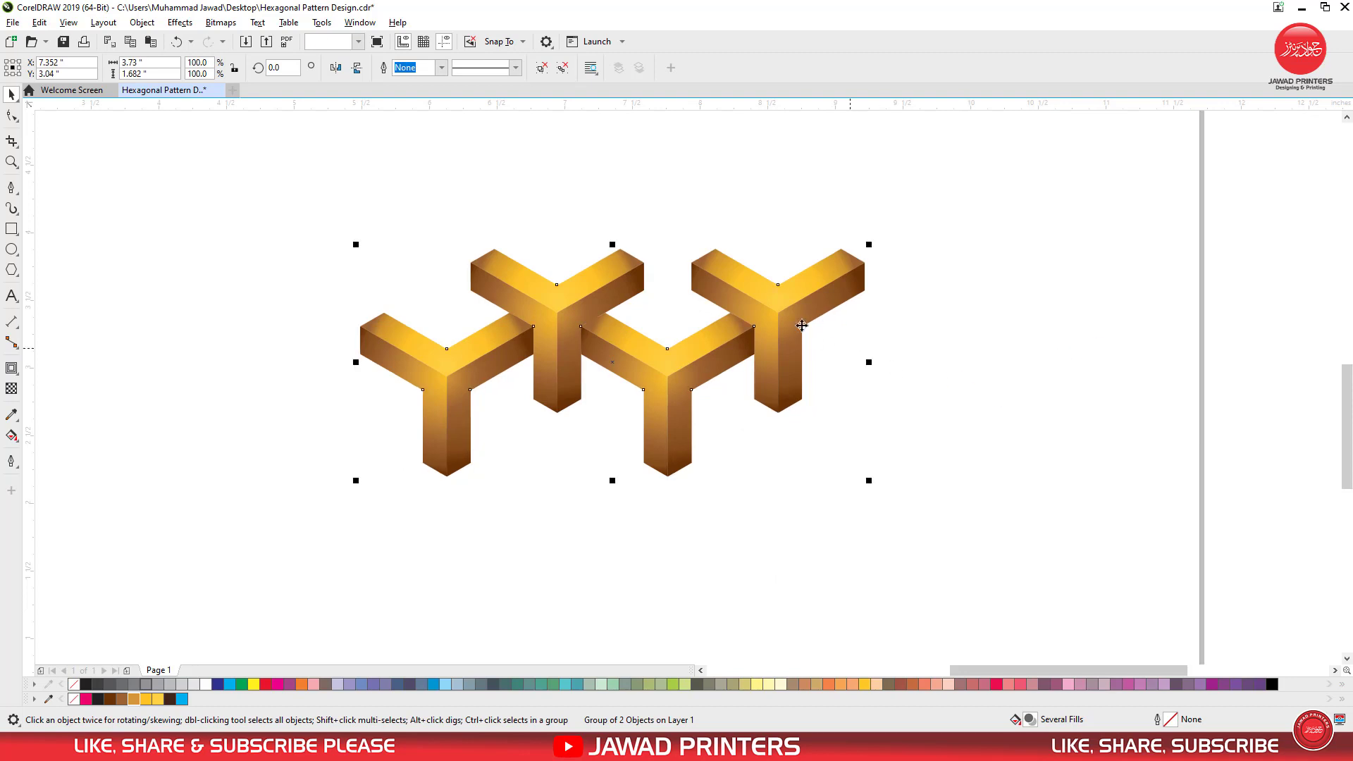
# - Move the pasted row left so its right end interlocks with the original row's left end, and check the joint closely
pyautogui.moveTo(778, 328); pyautogui.dragTo(429, 329)
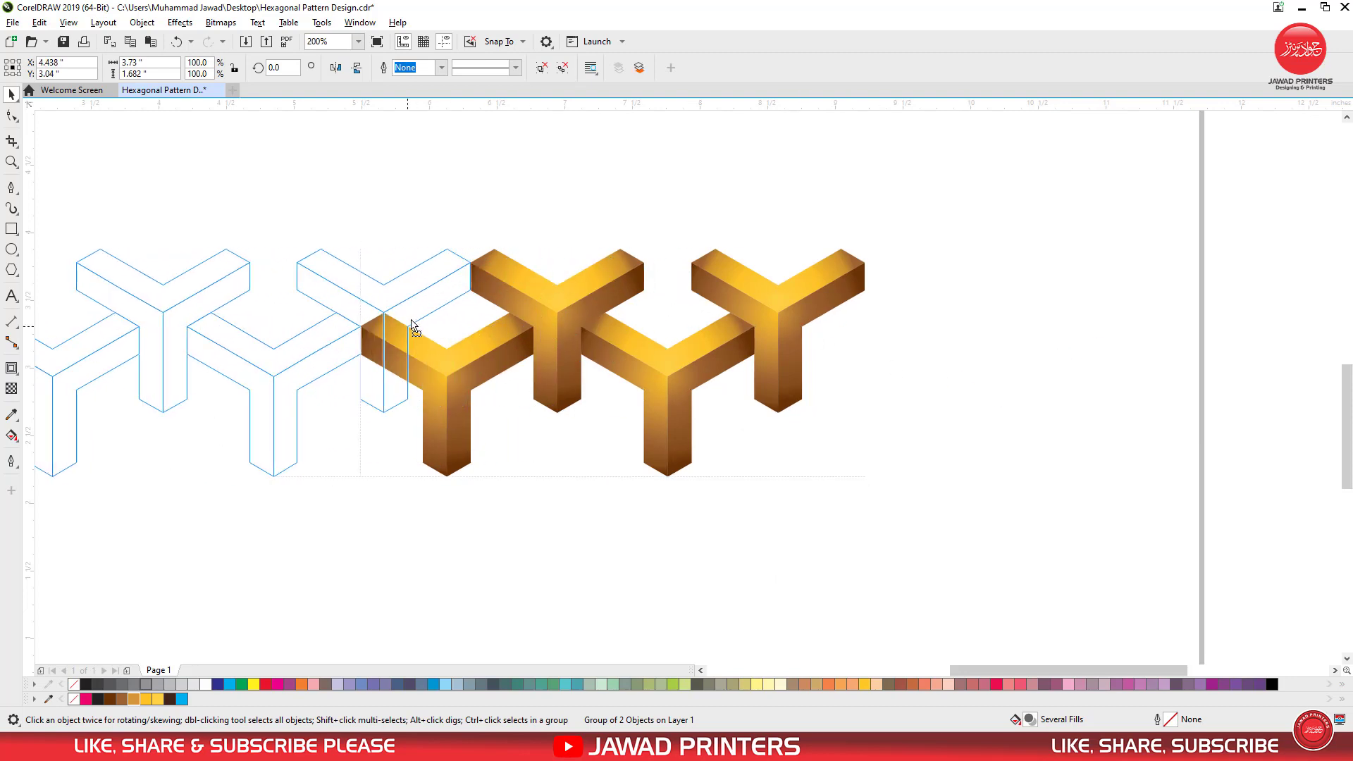
pyautogui.moveTo(412, 324); pyautogui.dragTo(397, 350)
pyautogui.press('F2')
pyautogui.press('F2')
pyautogui.moveTo(425, 293); pyautogui.dragTo(503, 349)
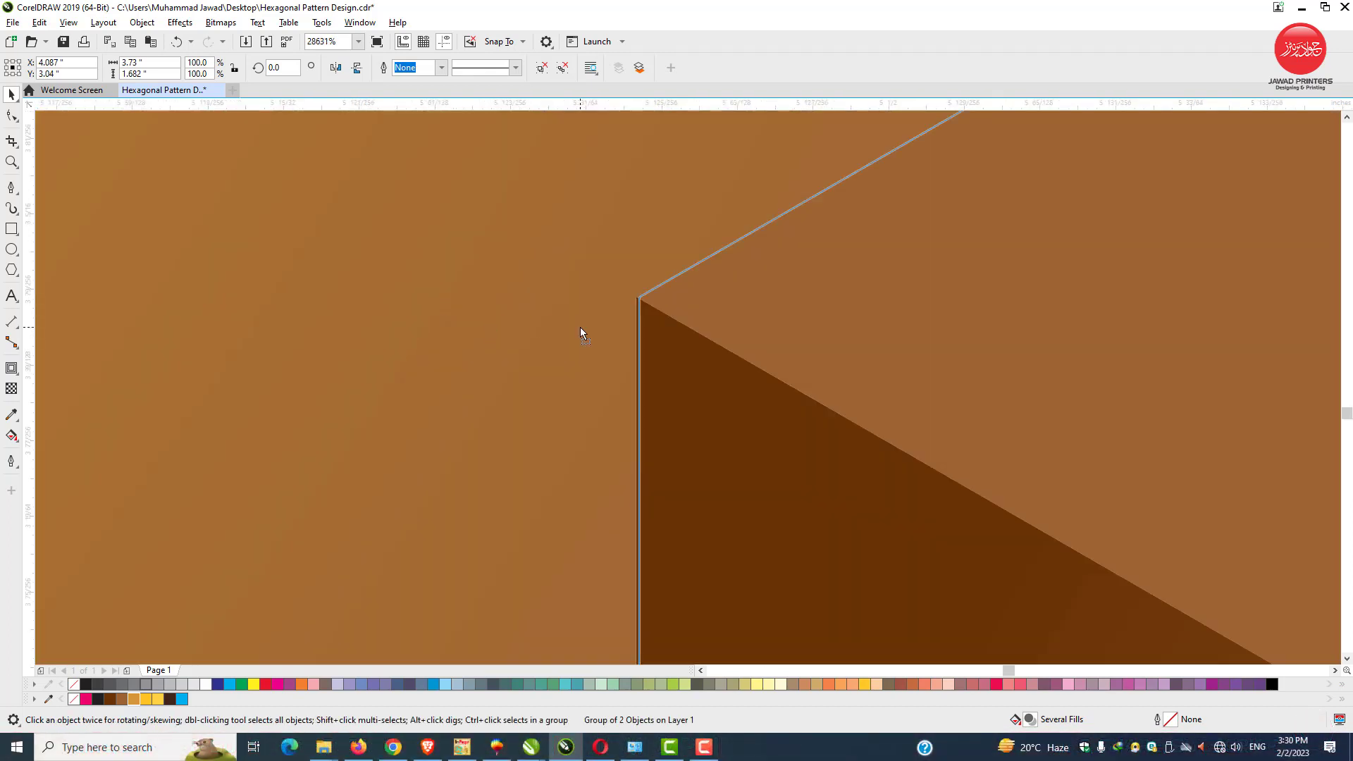
pyautogui.scroll(-8, 581, 329)
pyautogui.scroll(-5, 581, 330)
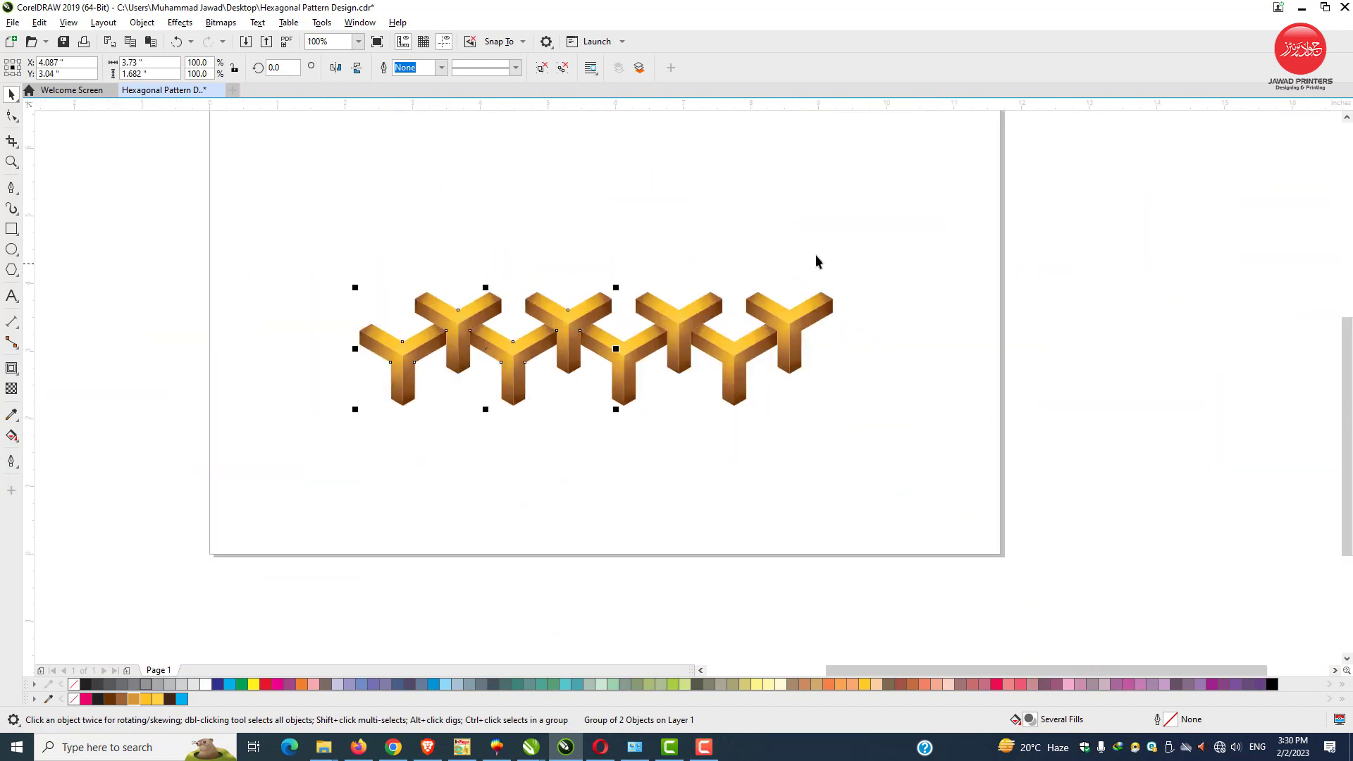
# - Group the full row, scale it to 56% and move it to about X 8.919, Y 5.667 inches on the page
pyautogui.moveTo(246, 477); pyautogui.dragTo(247, 477)
pyautogui.moveTo(353, 411); pyautogui.dragTo(561, 348)
pyautogui.moveTo(804, 311); pyautogui.dragTo(917, 160)
pyautogui.scroll(-1, 881, 173)
pyautogui.press('F2')
pyautogui.click(505, 305)
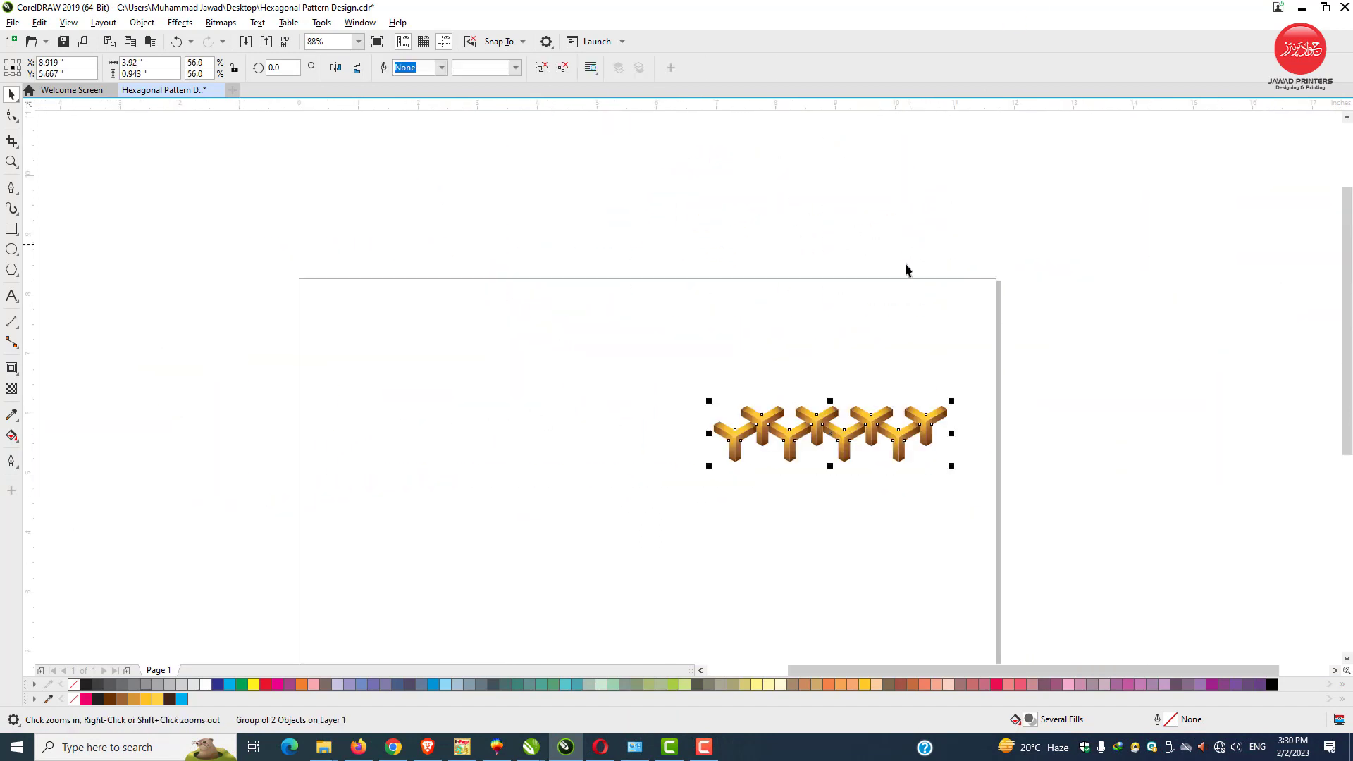
# - Place the row near the page's upper right corner and join a copy to its left end at about X 5.954, Y 7.576 inches
pyautogui.moveTo(920, 425); pyautogui.dragTo(754, 314)
pyautogui.press('z')
pyautogui.moveTo(563, 251); pyautogui.dragTo(742, 460)
pyautogui.press('Left')
pyautogui.press('Left')
pyautogui.press('Left')
pyautogui.press('Left')
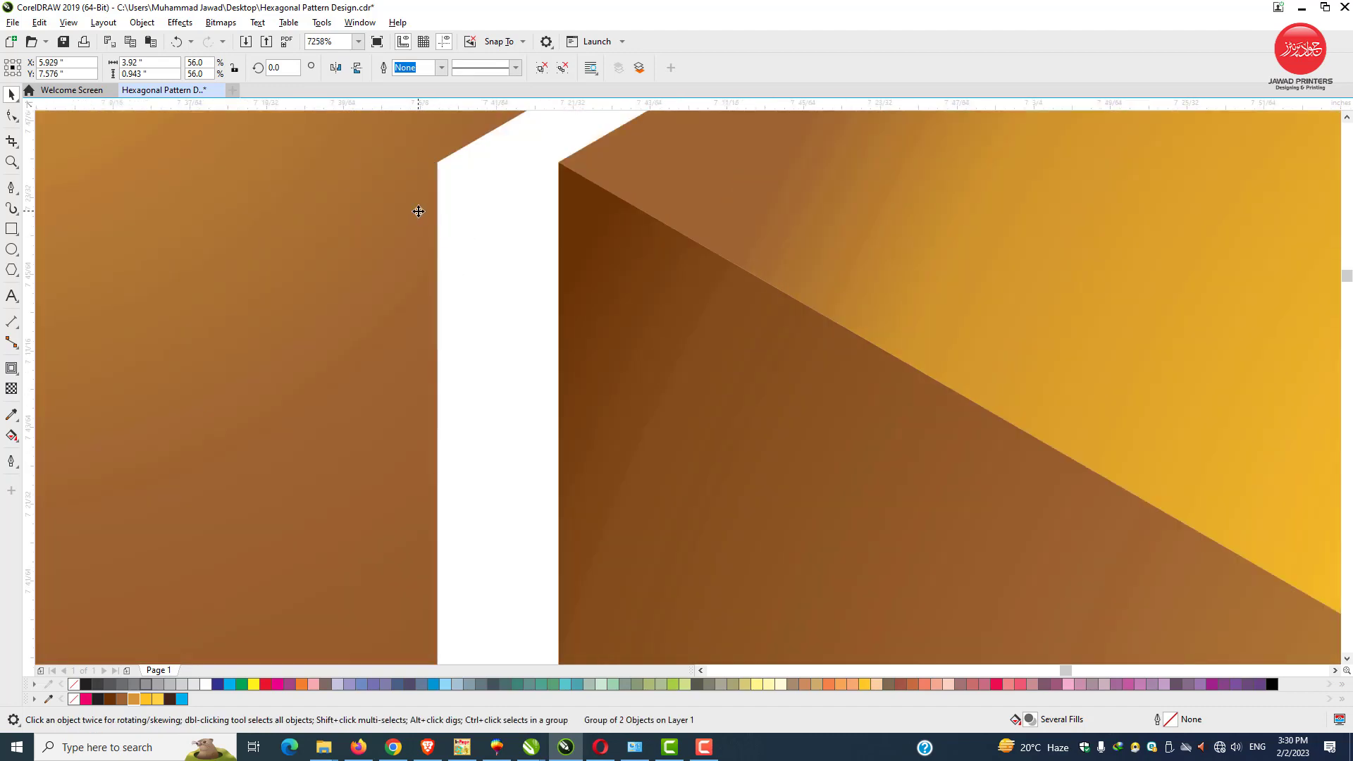
pyautogui.moveTo(418, 212); pyautogui.dragTo(563, 242)
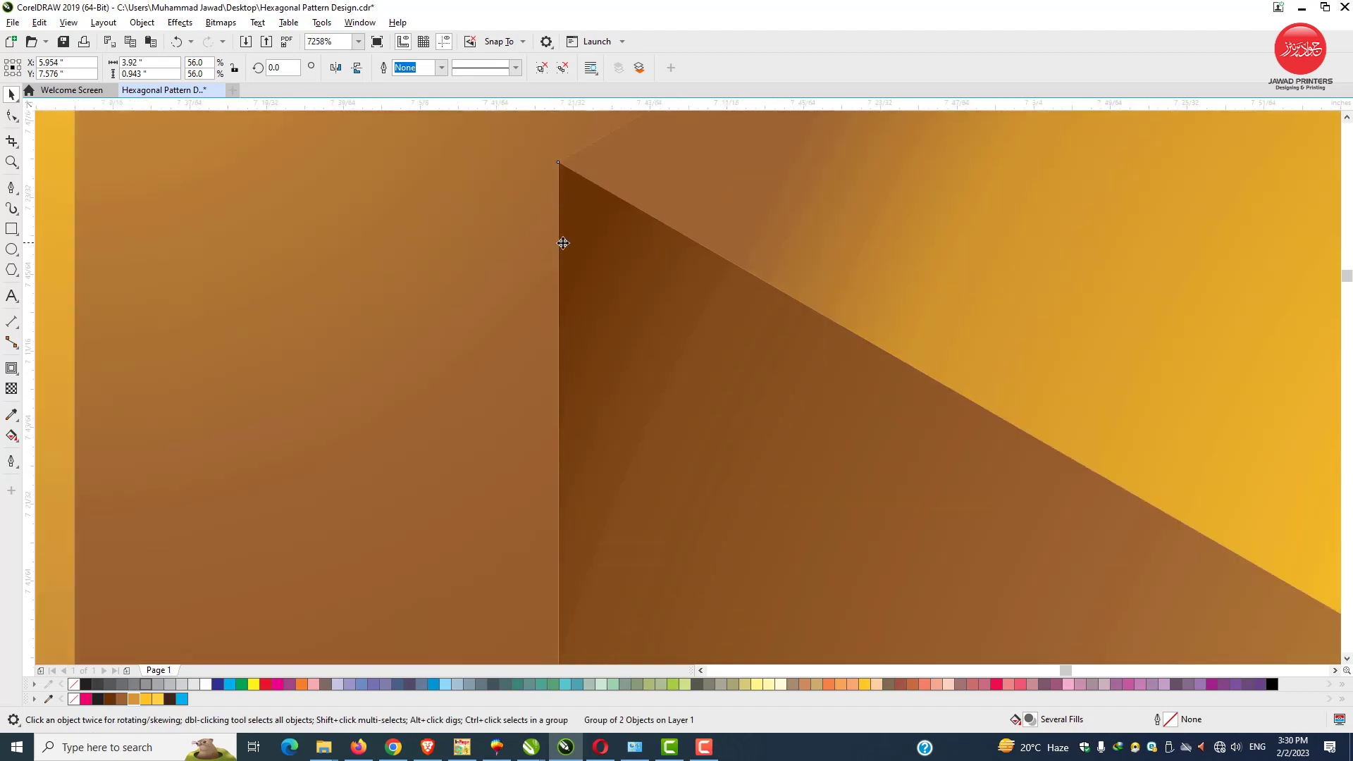
pyautogui.scroll(-10, 563, 242)
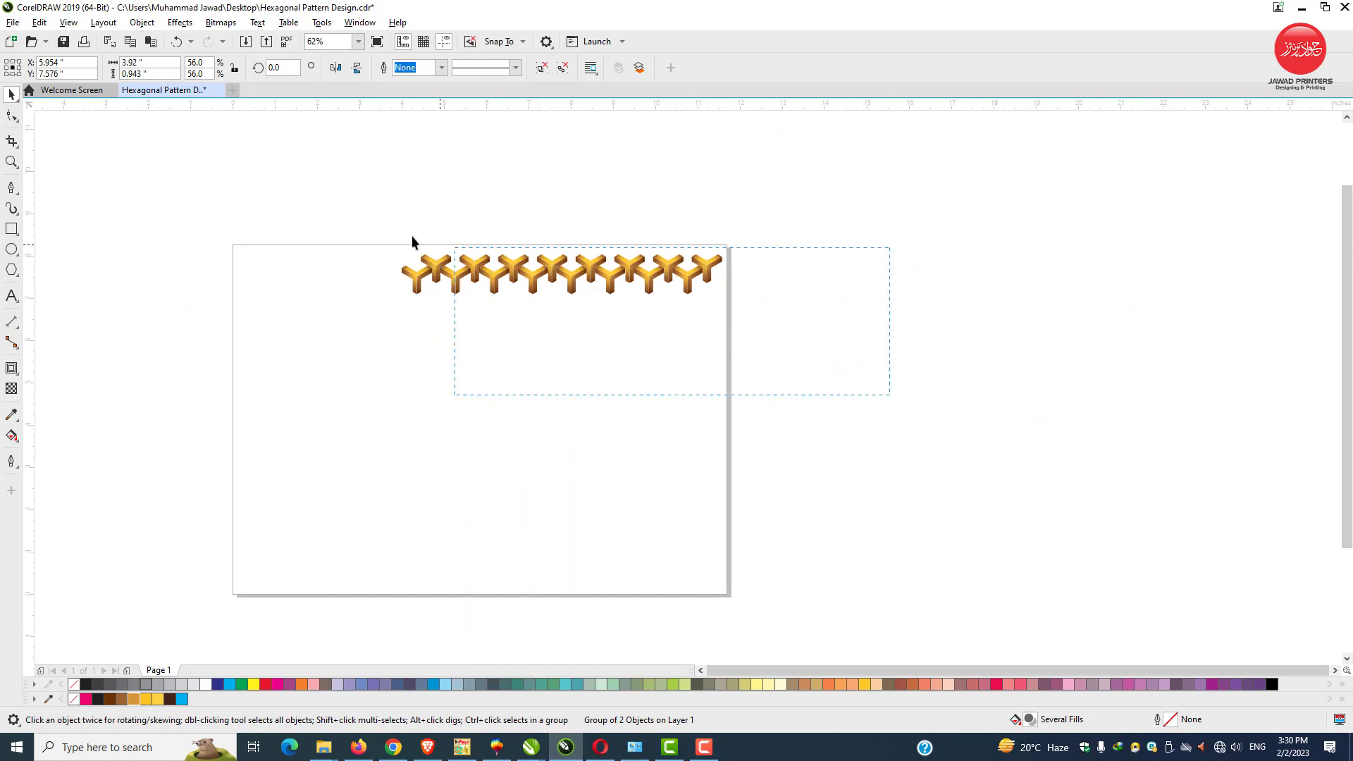
# - Add a third copy of the row and align its right end with the joined rows at X 2.294, Y 7.576 inches
pyautogui.moveTo(412, 237); pyautogui.dragTo(358, 217)
pyautogui.hotkey('ctrl', 'g')
pyautogui.press('F2')
pyautogui.moveTo(265, 185); pyautogui.dragTo(627, 402)
pyautogui.hotkey('ctrl', 'z')
pyautogui.moveTo(489, 207); pyautogui.dragTo(1017, 475)
pyautogui.moveTo(965, 338); pyautogui.dragTo(595, 339)
pyautogui.press('F2')
pyautogui.press('F2')
pyautogui.moveTo(448, 248); pyautogui.dragTo(575, 315)
pyautogui.moveTo(378, 238); pyautogui.dragTo(589, 266)
pyautogui.scroll(-6, 604, 282)
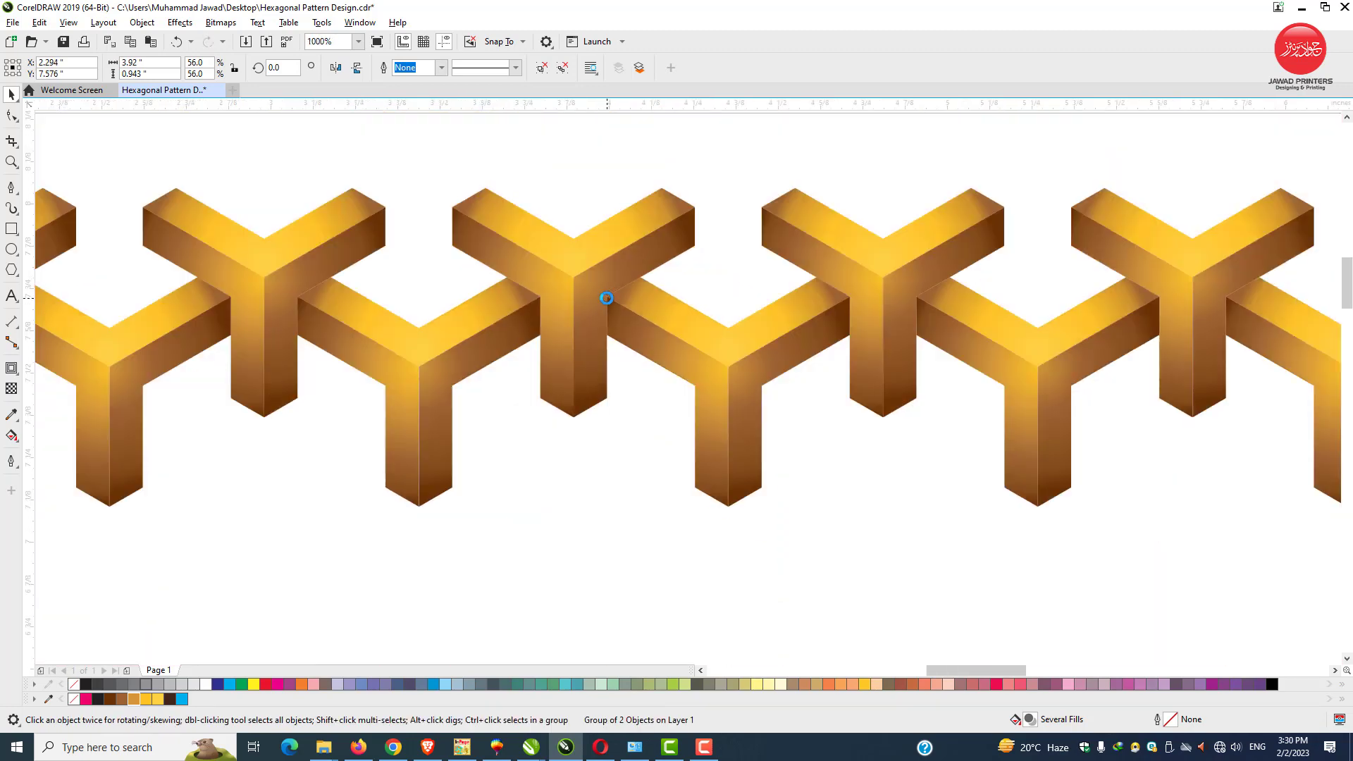
# - Group the three row sections into one full-width row
pyautogui.scroll(-4, 606, 298)
pyautogui.moveTo(1224, 427); pyautogui.dragTo(1271, 399)
pyautogui.hotkey('ctrl', 'g')
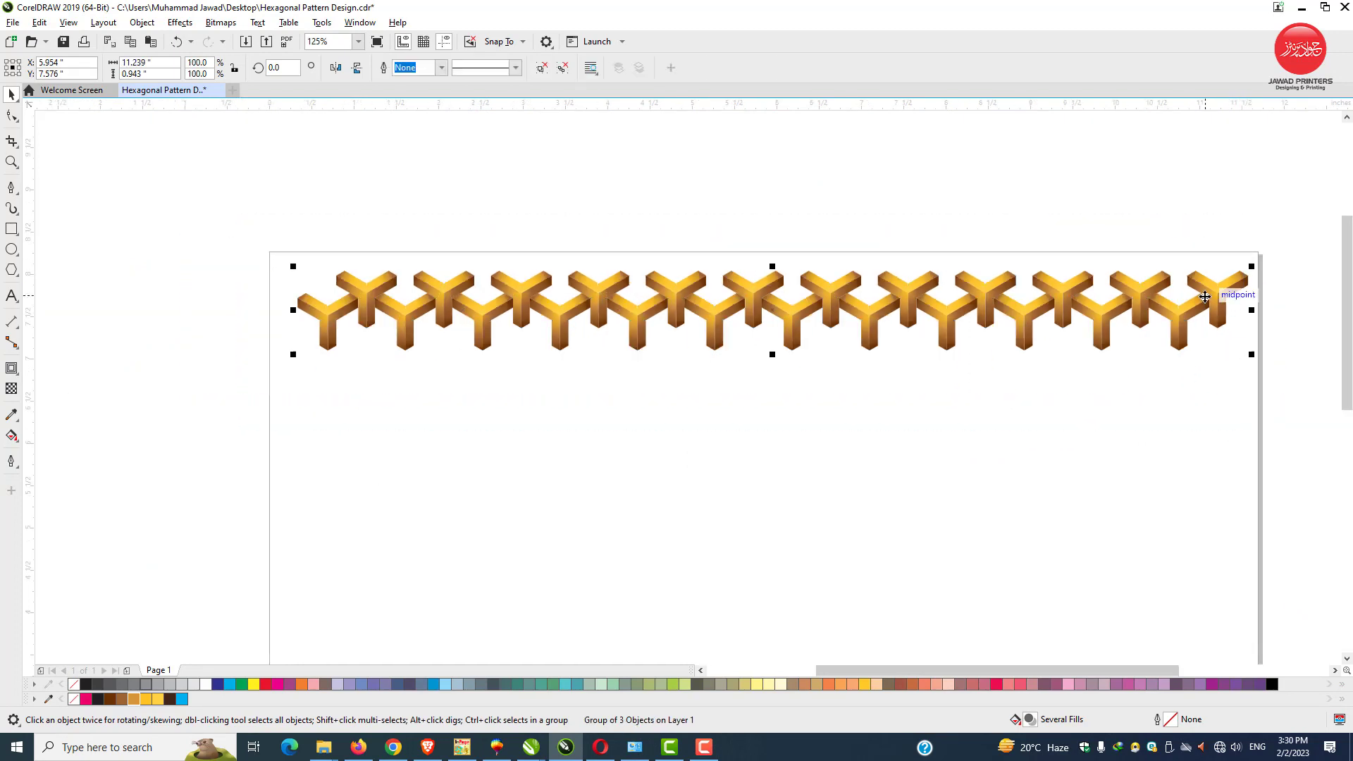
# - Duplicate the full-width row and move the copy straight down to Y 7.048 inches so it interlocks beneath the original
pyautogui.rightClick(1205, 296)
pyautogui.click(1220, 377)
pyautogui.press('F2')
pyautogui.moveTo(1137, 244); pyautogui.dragTo(1259, 413)
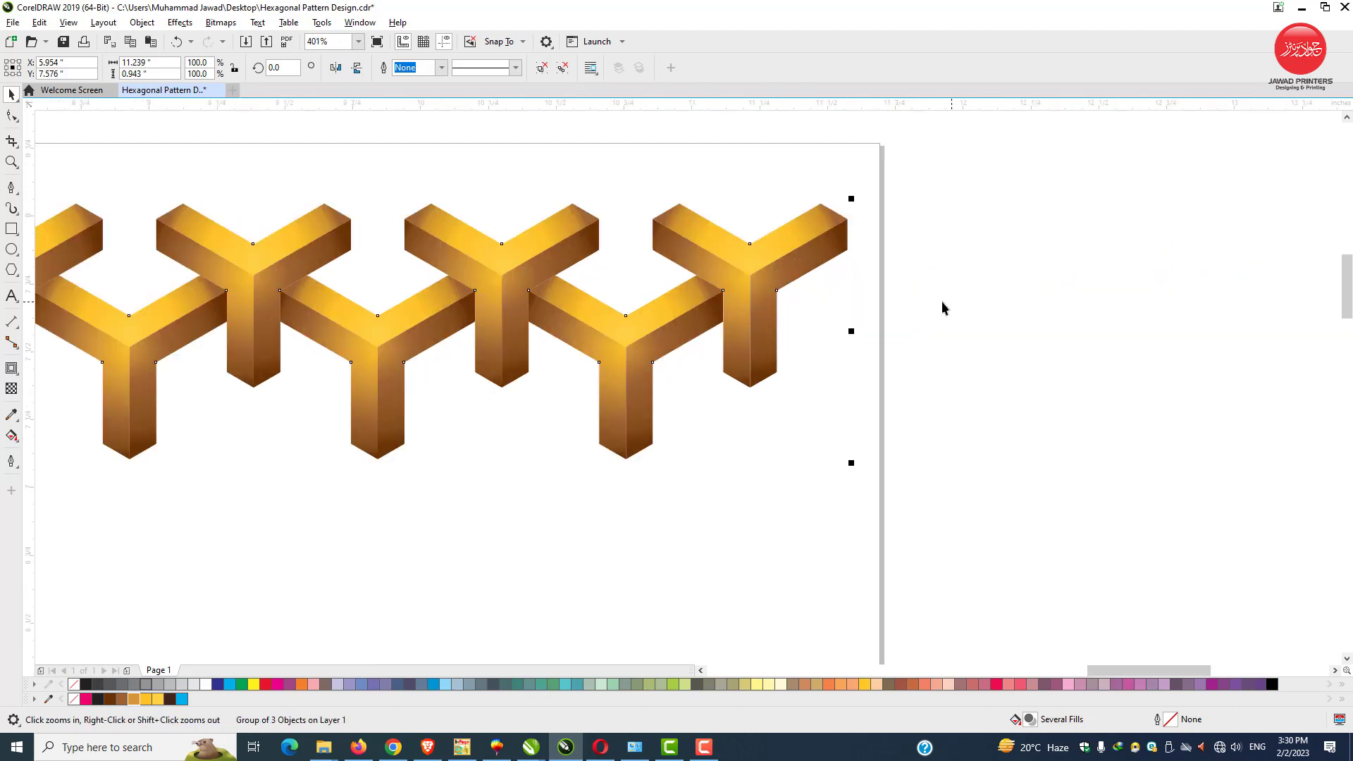
pyautogui.moveTo(797, 272); pyautogui.dragTo(763, 404)
pyautogui.hotkey('ctrl', 'z')
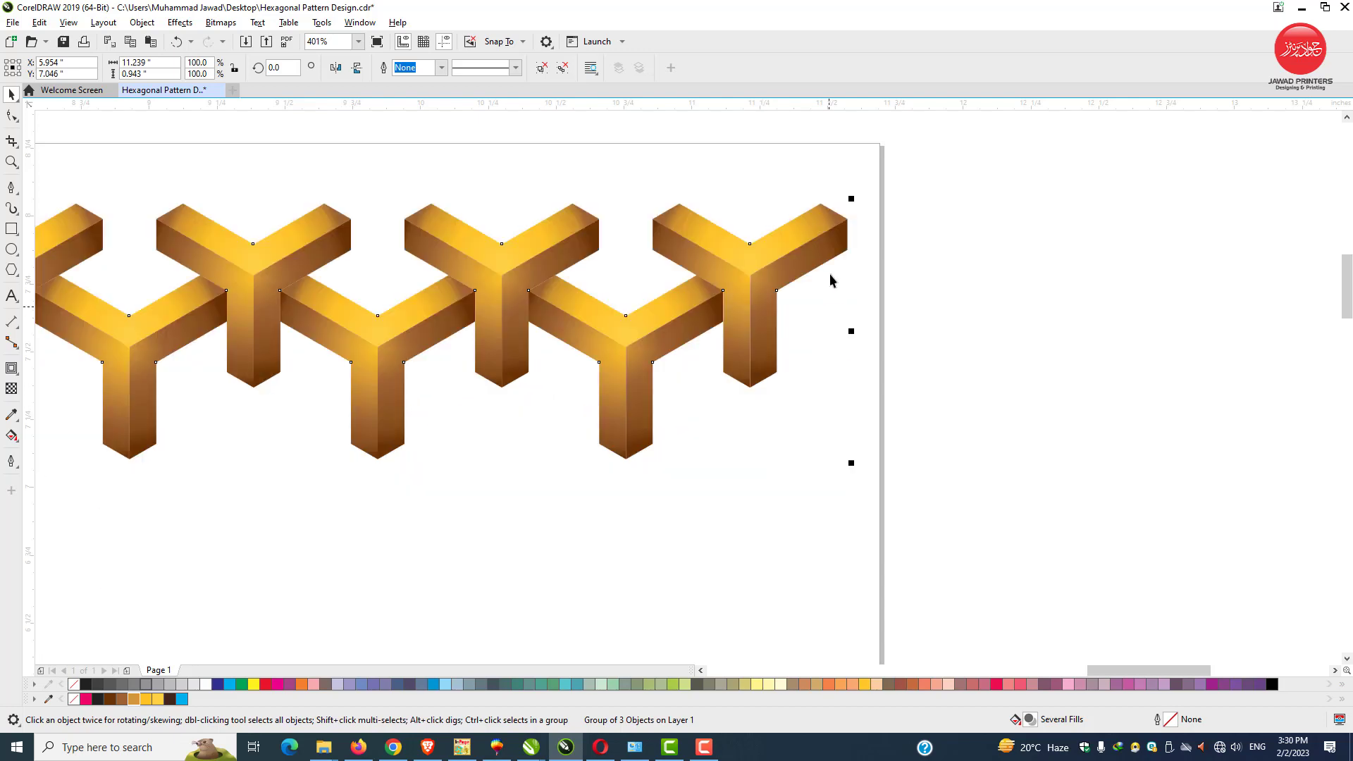
pyautogui.rightClick(919, 231)
pyautogui.click(951, 334)
pyautogui.moveTo(793, 270); pyautogui.dragTo(797, 412)
pyautogui.scroll(-2, 773, 412)
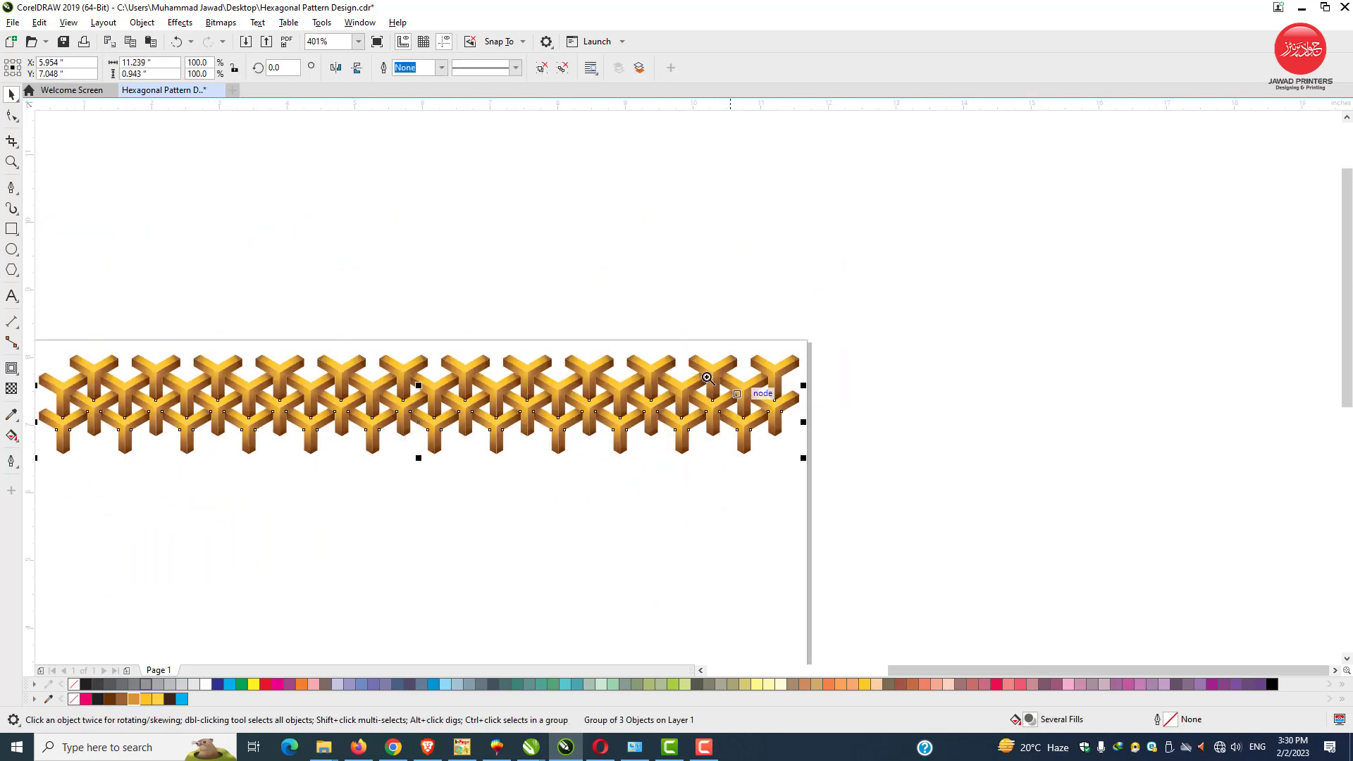
# - Select both full-width rows and place a copy of them directly below, interlocked at Y 6.257 inches
pyautogui.press('F2')
pyautogui.moveTo(683, 352); pyautogui.dragTo(878, 573)
pyautogui.keyDown('shift'); pyautogui.click(676, 172); pyautogui.keyUp('shift')
pyautogui.moveTo(680, 158); pyautogui.dragTo(688, 340)
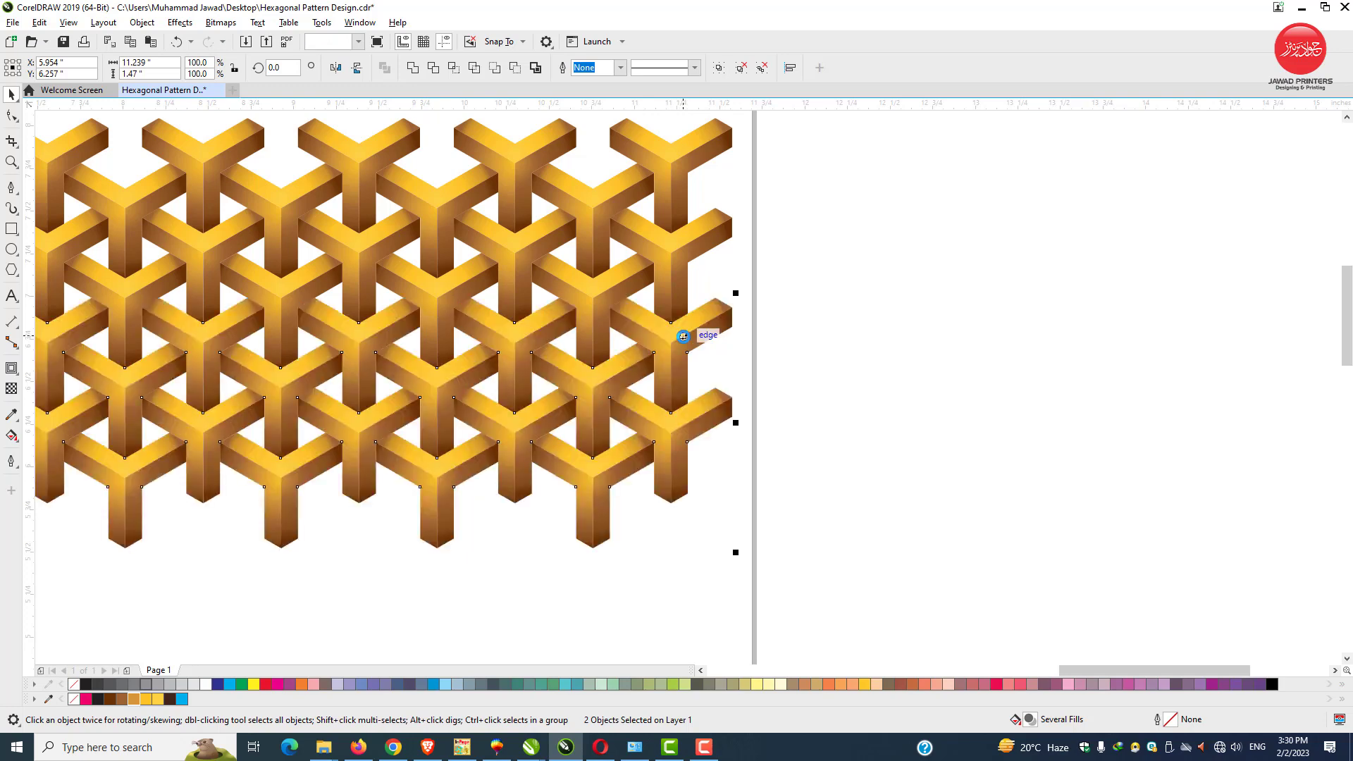
# - Repeat the two-row duplication four times to fill the page down to its lower edge
pyautogui.scroll(-2, 682, 325)
pyautogui.scroll(-2, 646, 306)
pyautogui.scroll(1, 242, 235)
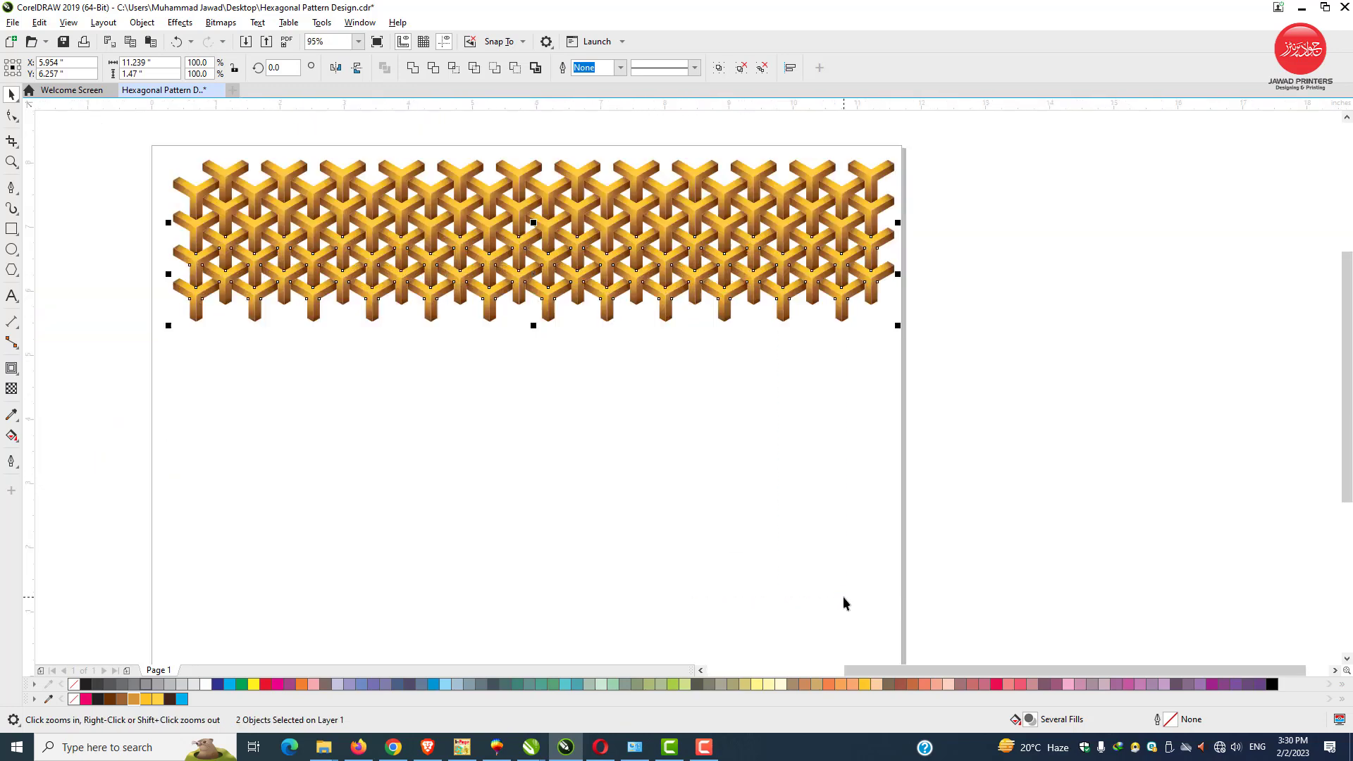
pyautogui.hotkey('ctrl', 'r')
pyautogui.hotkey('ctrl', 'r')
pyautogui.hotkey('ctrl', 'r')
pyautogui.hotkey('ctrl', 'r')
# - Group all the rows and scale the group to 139.6%, centred on the page at X 5.846, Y 4.134 inches
pyautogui.moveTo(945, 136); pyautogui.dragTo(101, 616)
pyautogui.moveTo(898, 596); pyautogui.dragTo(1025, 652)
pyautogui.moveTo(788, 335); pyautogui.dragTo(781, 370)
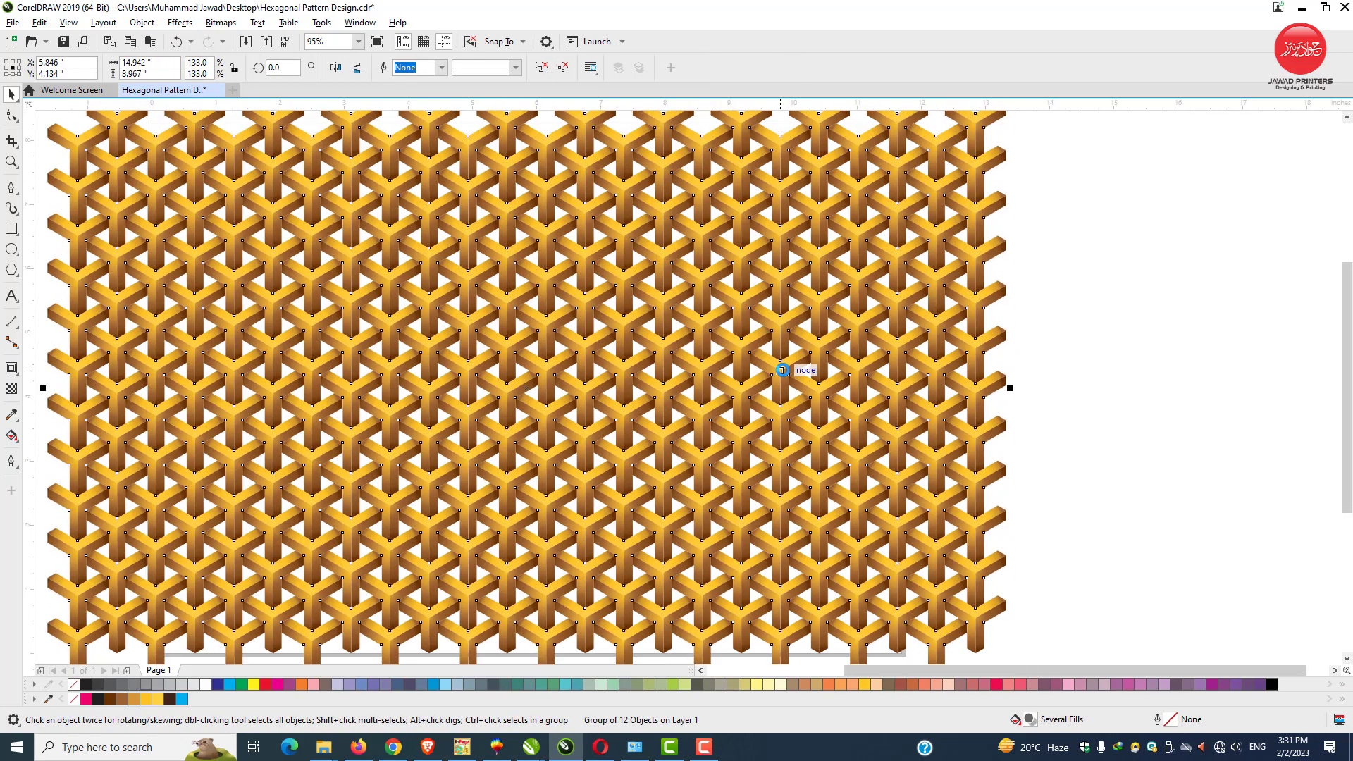
pyautogui.scroll(-3, 906, 305)
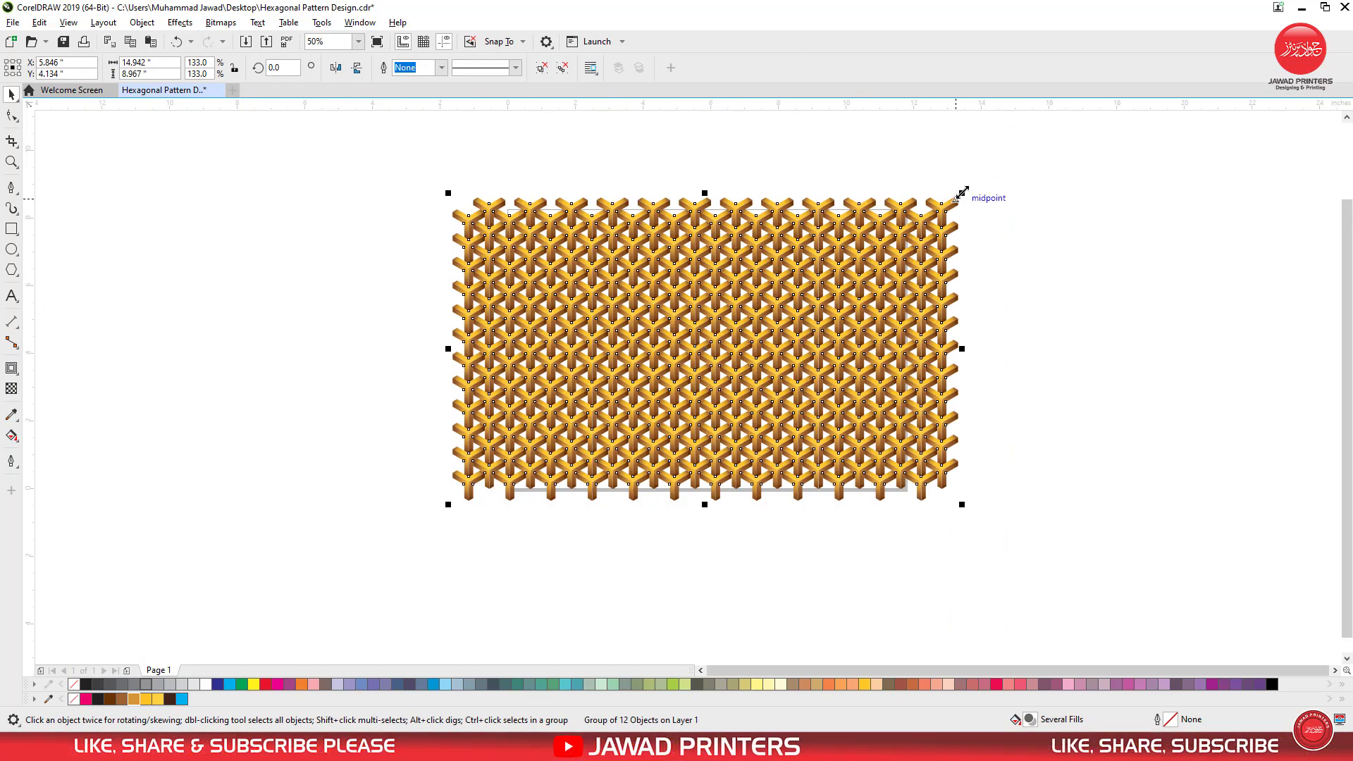
pyautogui.moveTo(973, 185); pyautogui.dragTo(976, 183)
pyautogui.click(1080, 204)
# - Create a page-sized rectangle, fill it with dark brown #422618 and bring it in front of the pattern
pyautogui.press('F2')
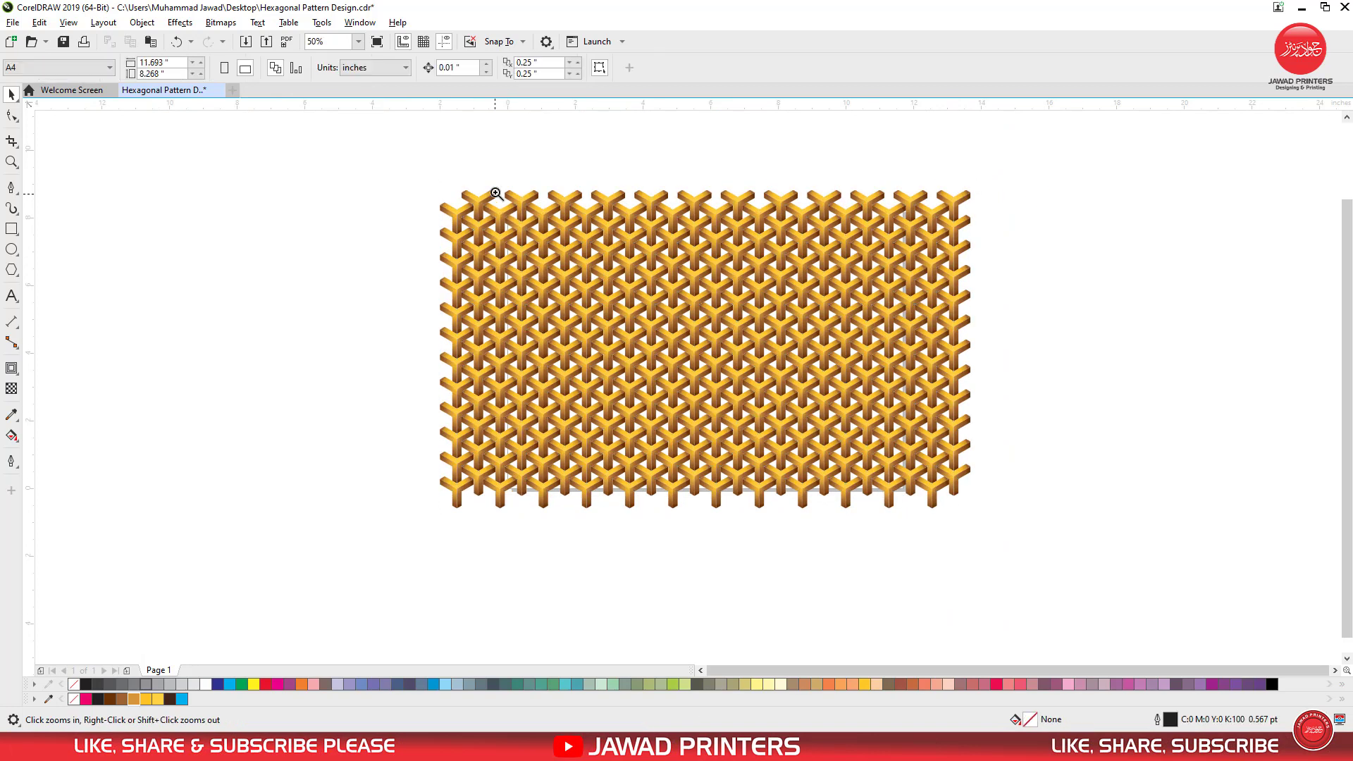
pyautogui.moveTo(935, 511); pyautogui.dragTo(949, 528)
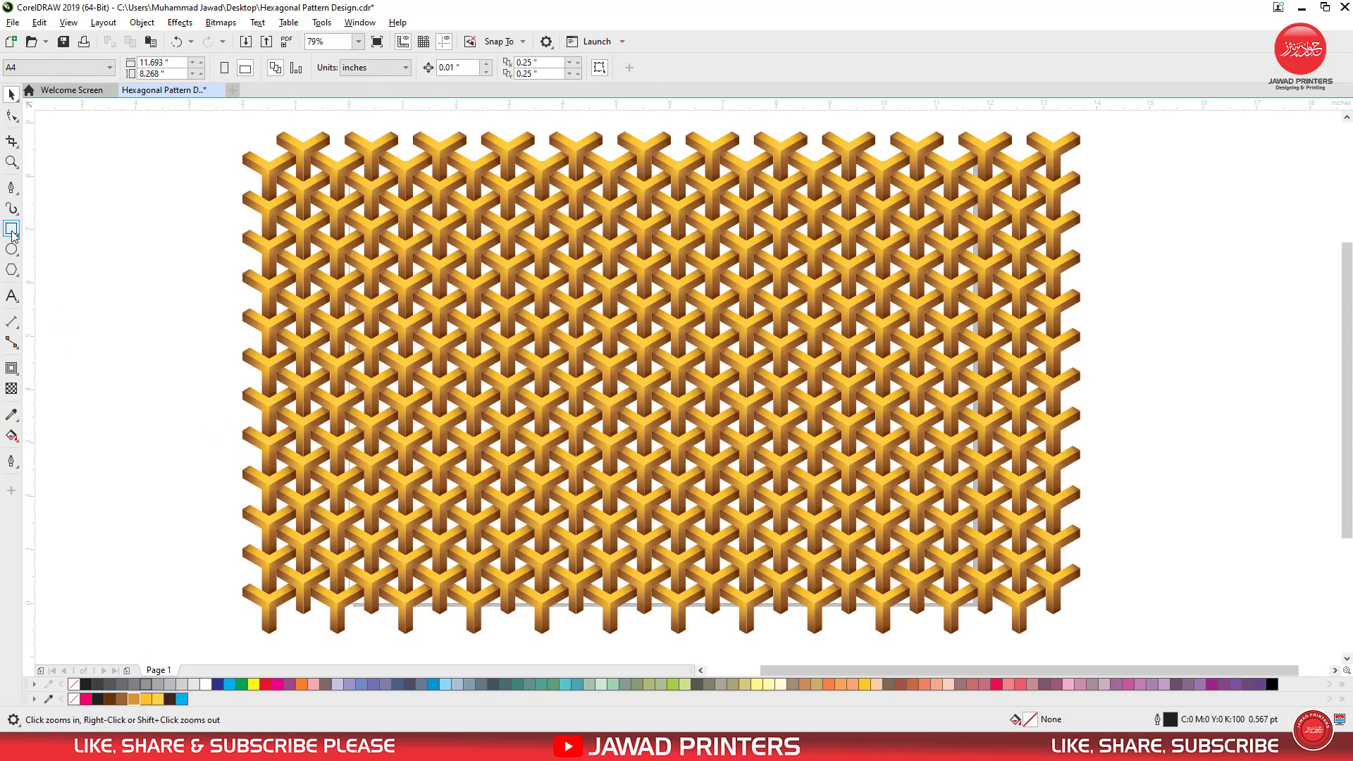
pyautogui.doubleClick(11, 229)
pyautogui.click(12, 97)
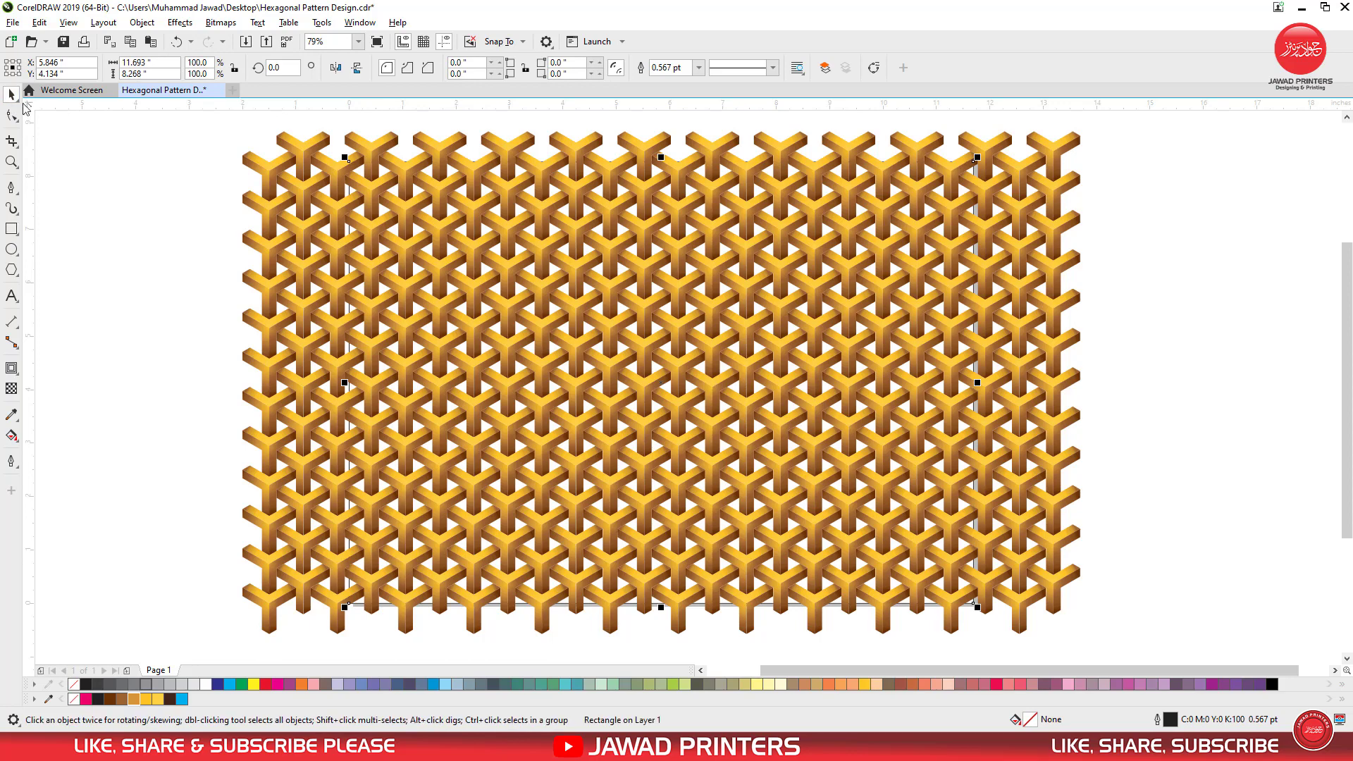
pyautogui.click(111, 697)
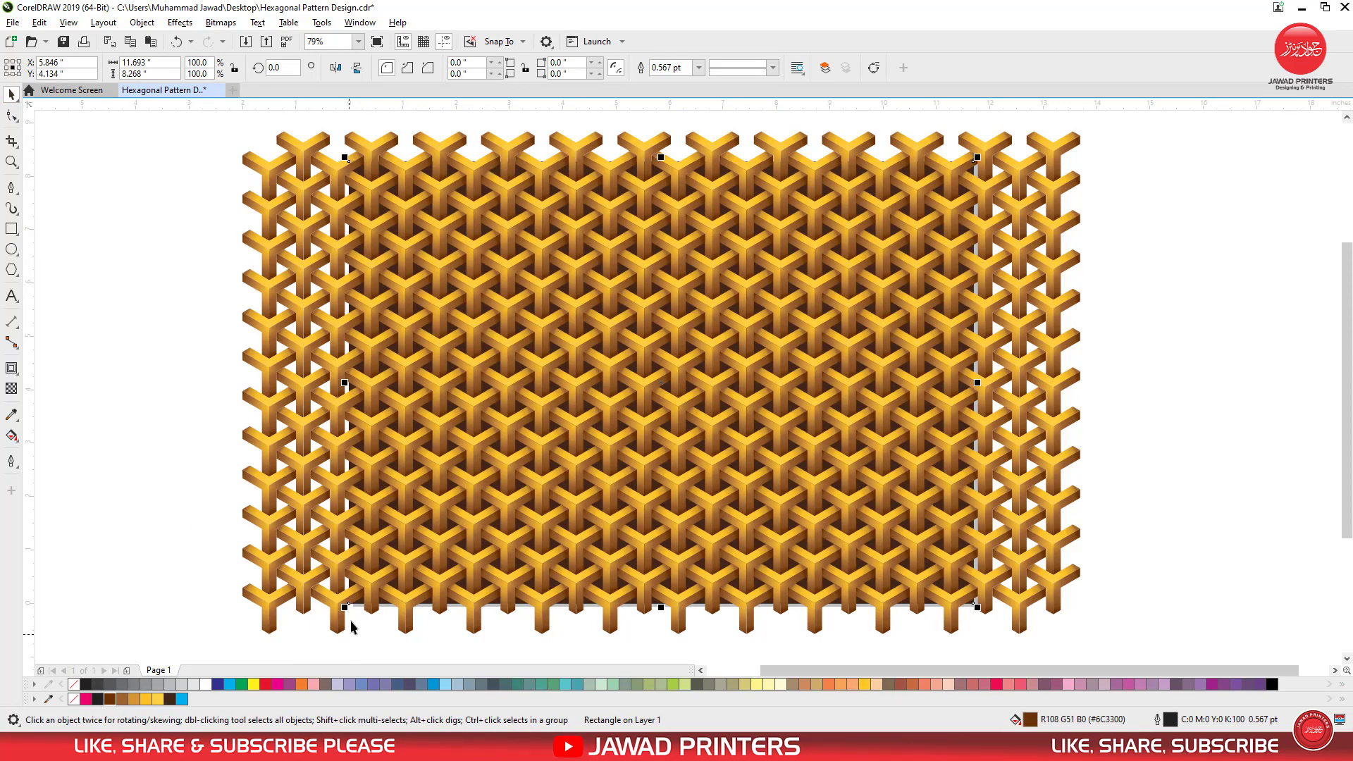
pyautogui.hotkey('shift', 'pageup')
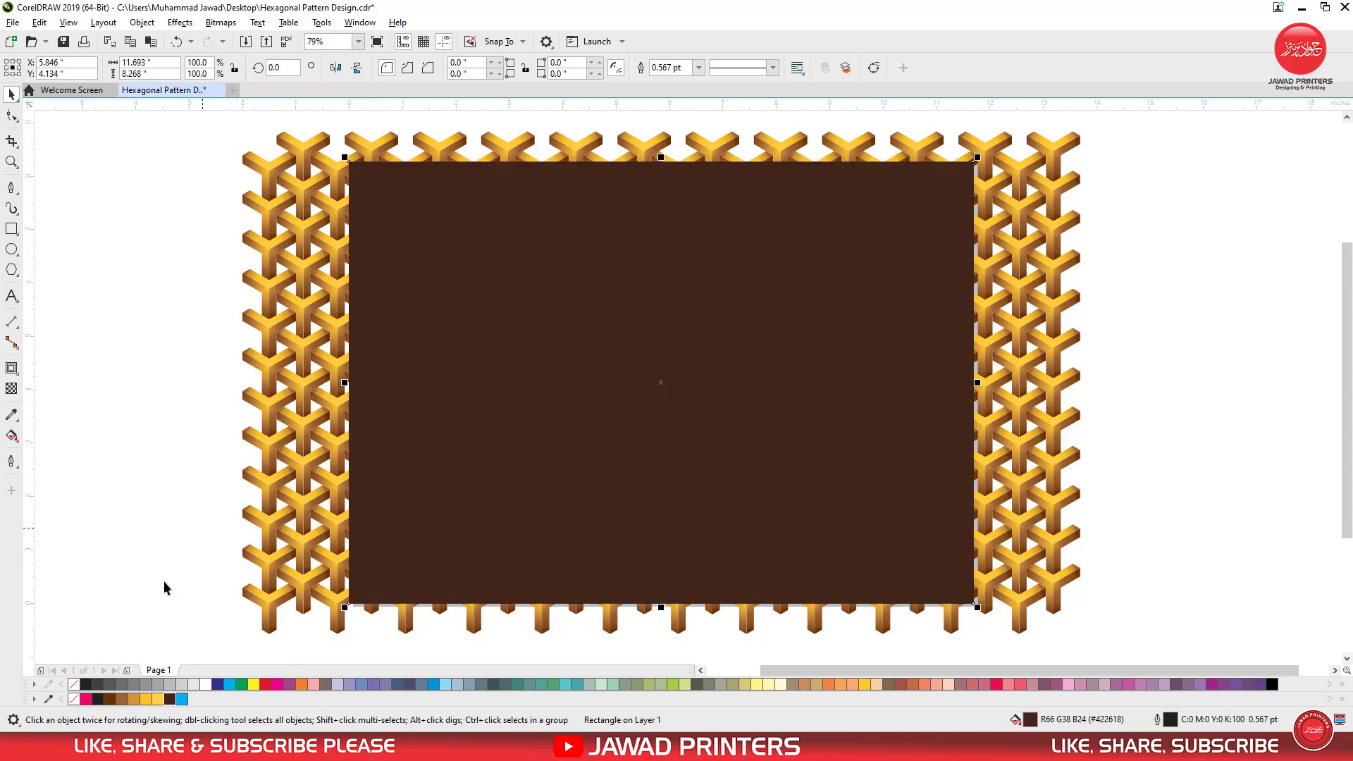
# - PowerClip the pattern group inside the dark brown rectangle and remove the rectangle's outline
pyautogui.click(990, 227)
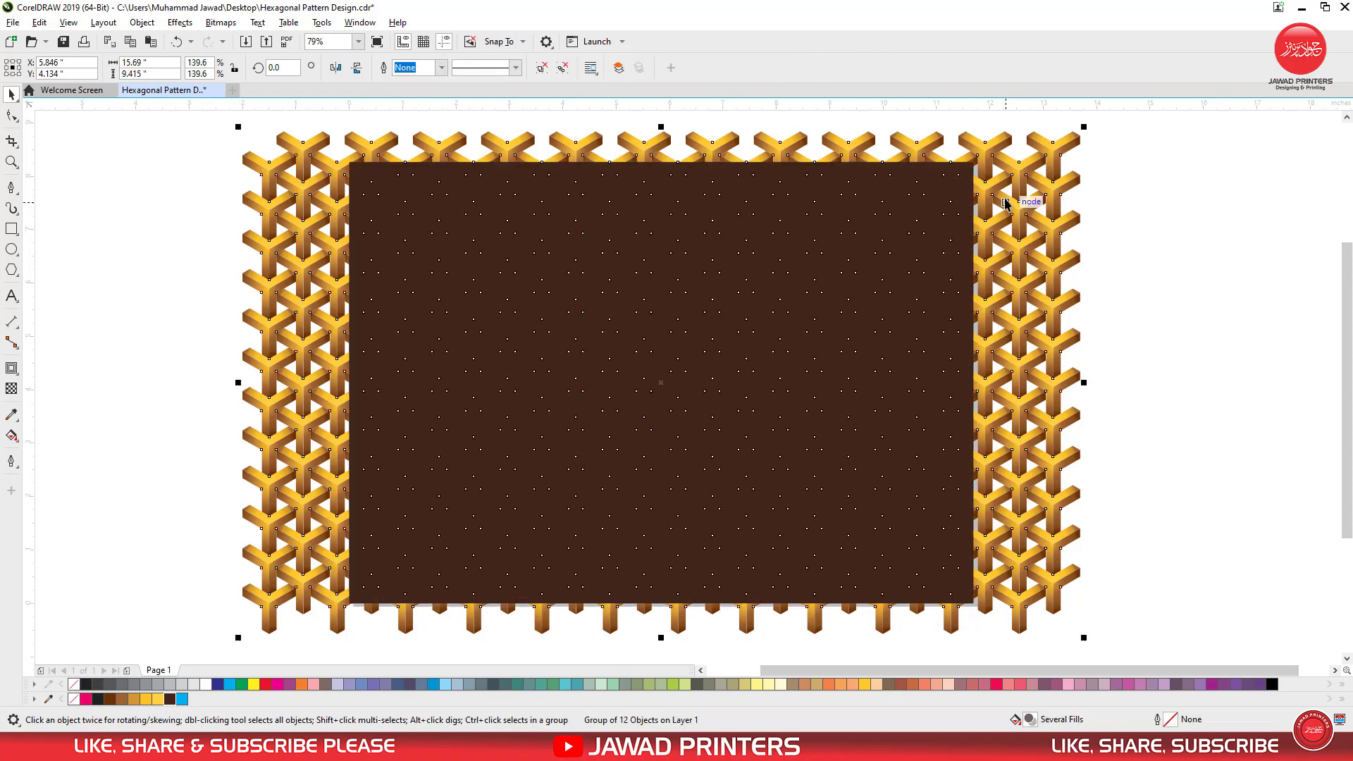
pyautogui.rightClick(1007, 200)
pyautogui.click(1062, 367)
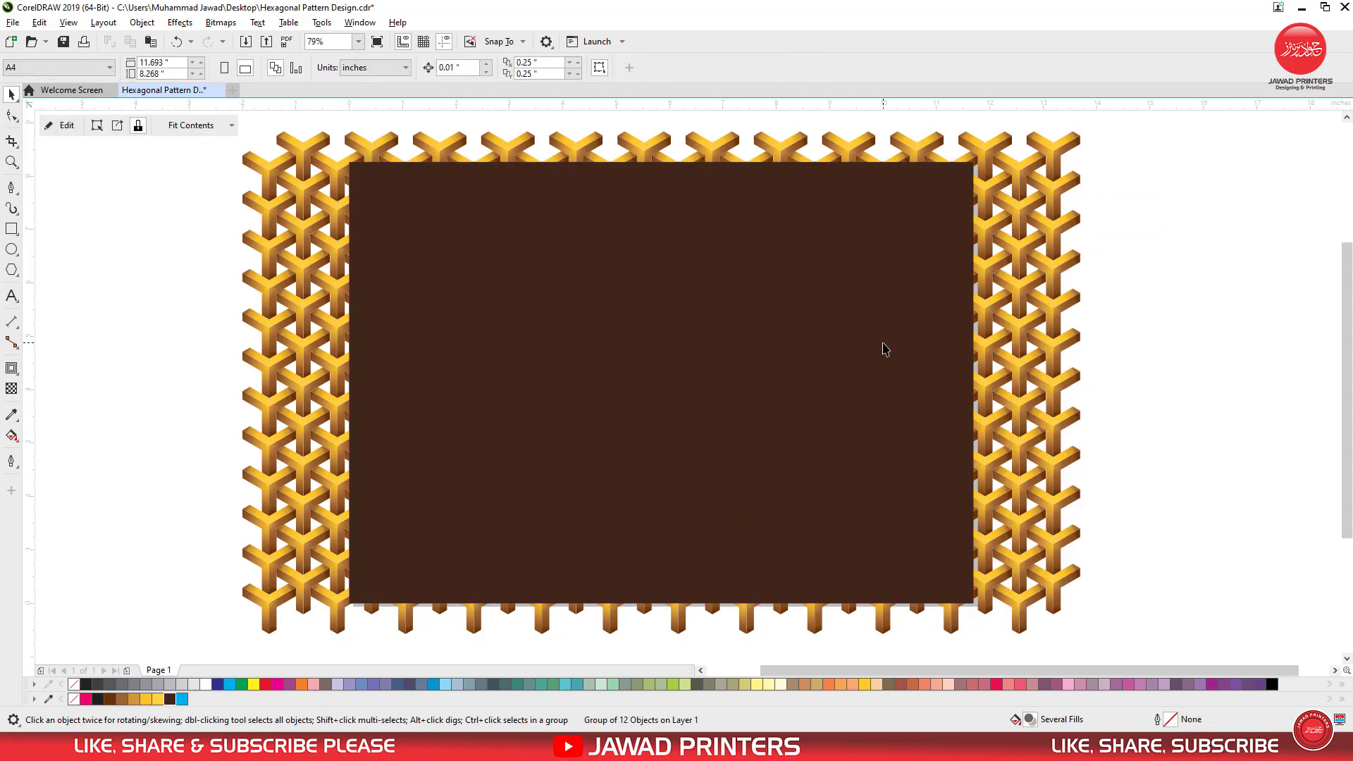
pyautogui.click(882, 347)
pyautogui.click(1063, 308)
pyautogui.click(942, 310)
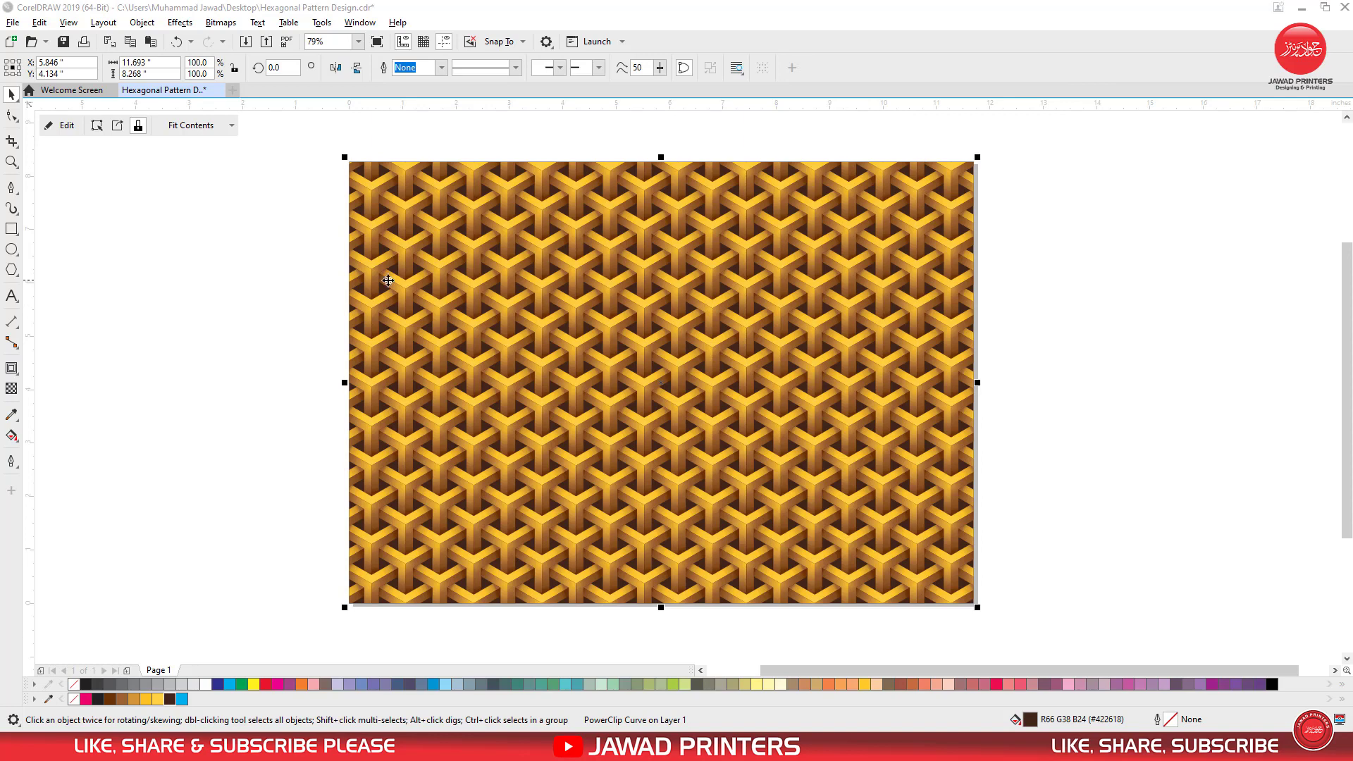
# - Move the PowerClip frame's right and left edge nodes outward to widen it to about 13.435 inches
pyautogui.click(543, 286)
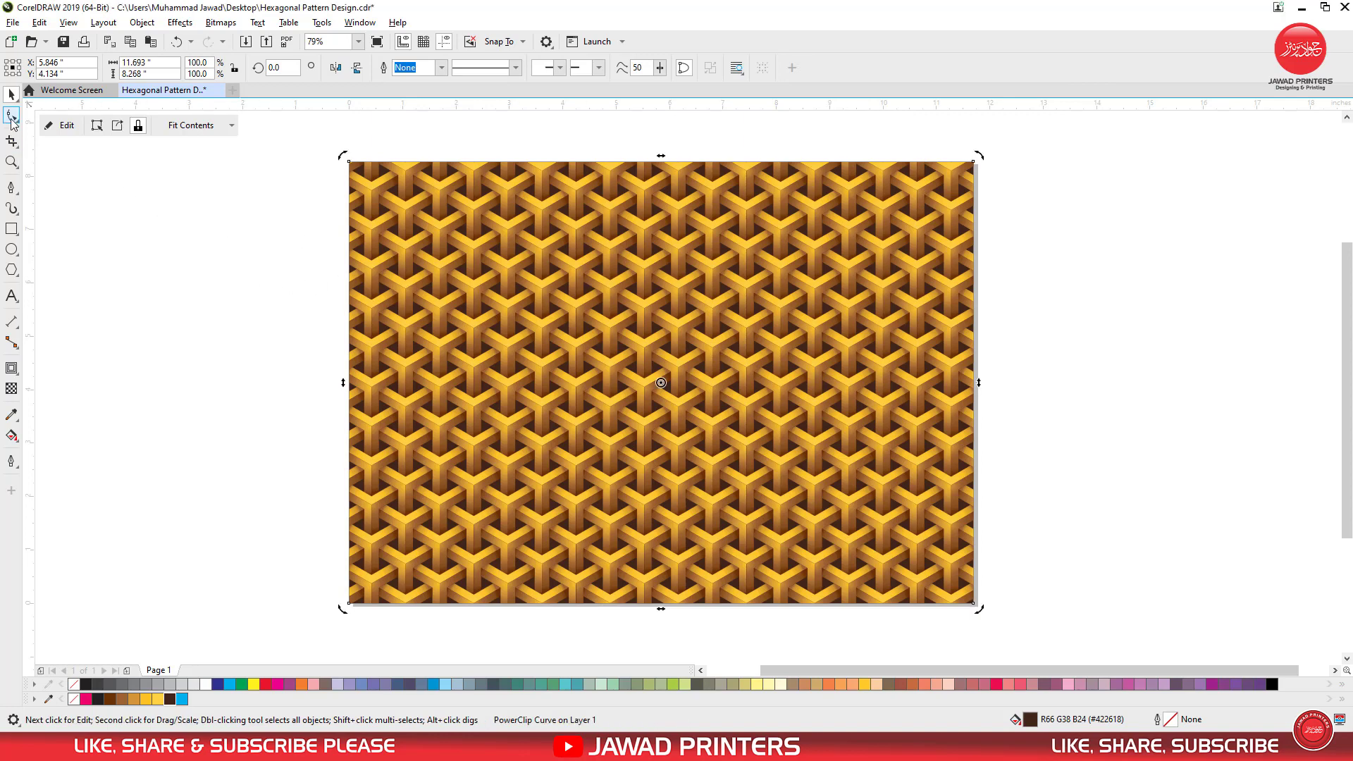
pyautogui.click(11, 117)
pyautogui.moveTo(1001, 547); pyautogui.dragTo(1019, 605)
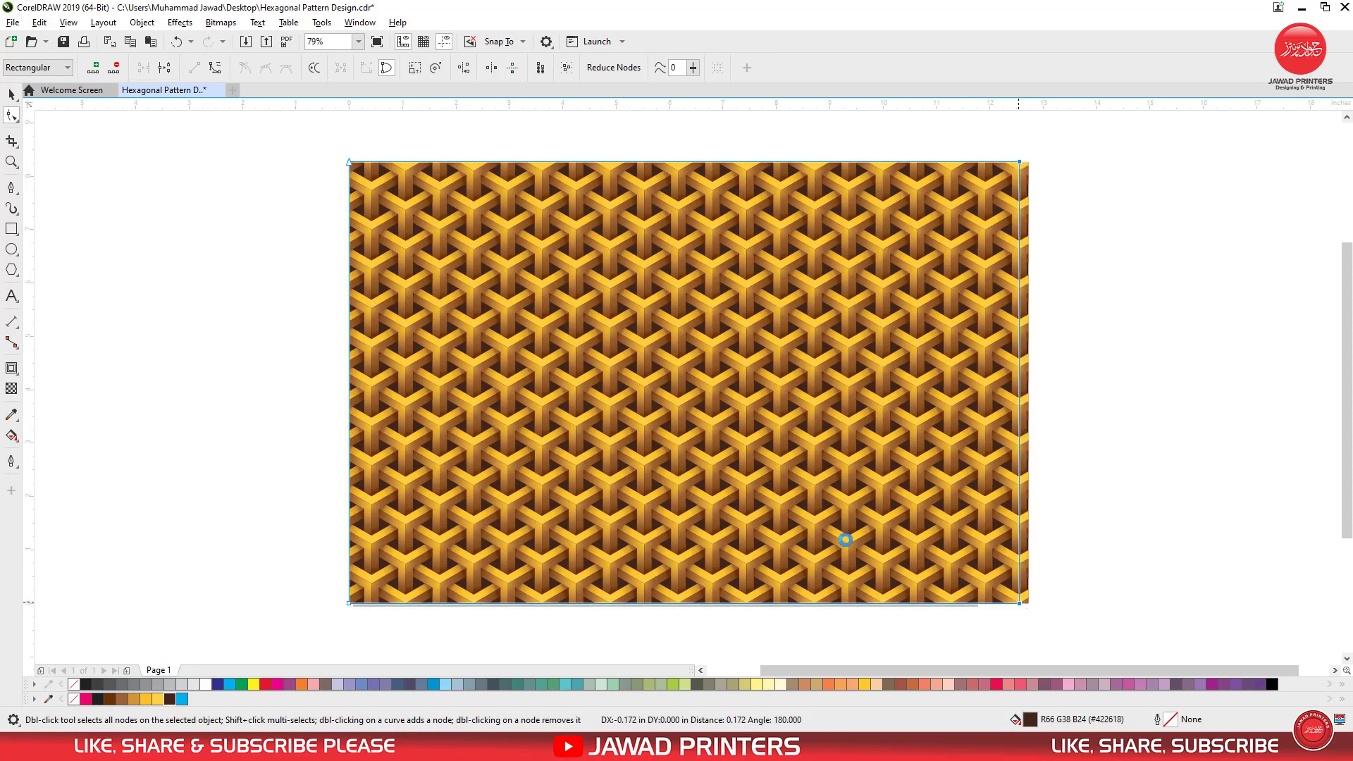
pyautogui.moveTo(416, 133); pyautogui.dragTo(274, 627)
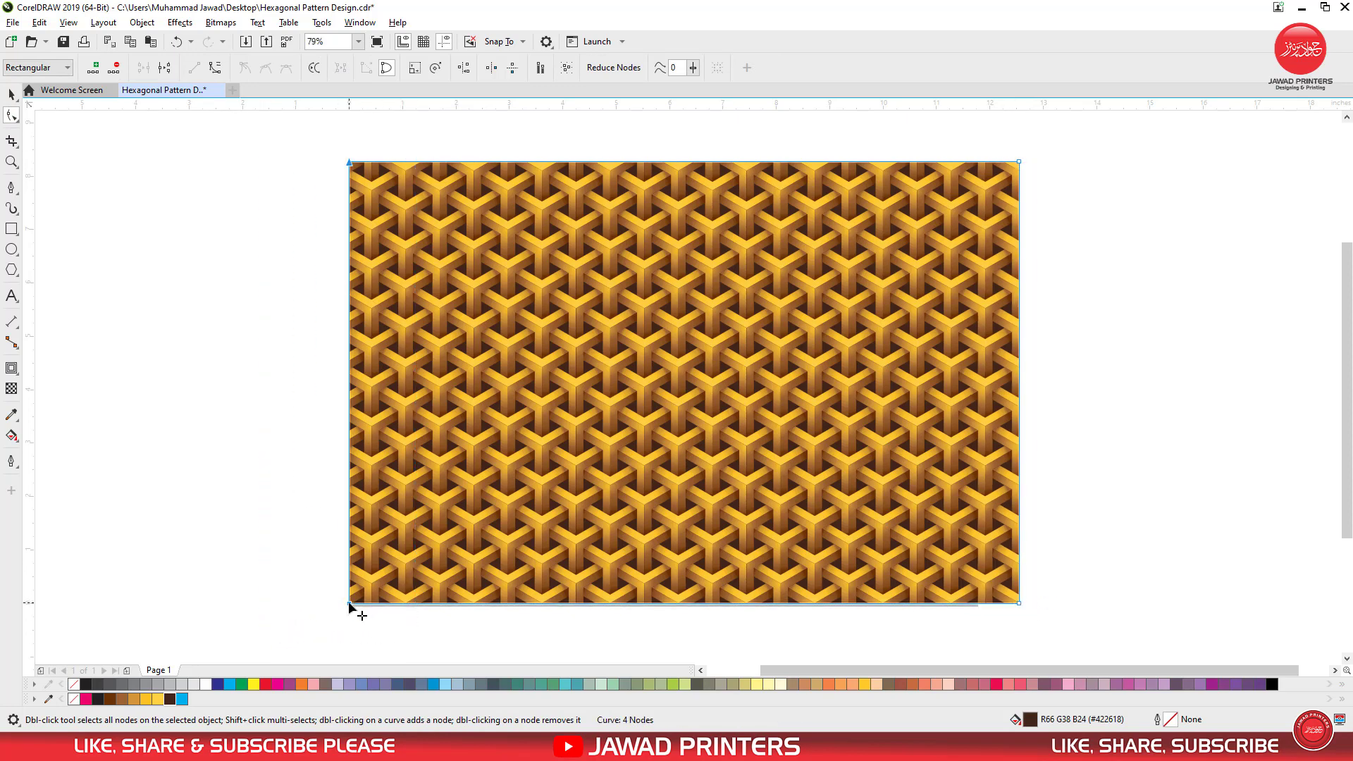
pyautogui.moveTo(349, 605); pyautogui.dragTo(302, 604)
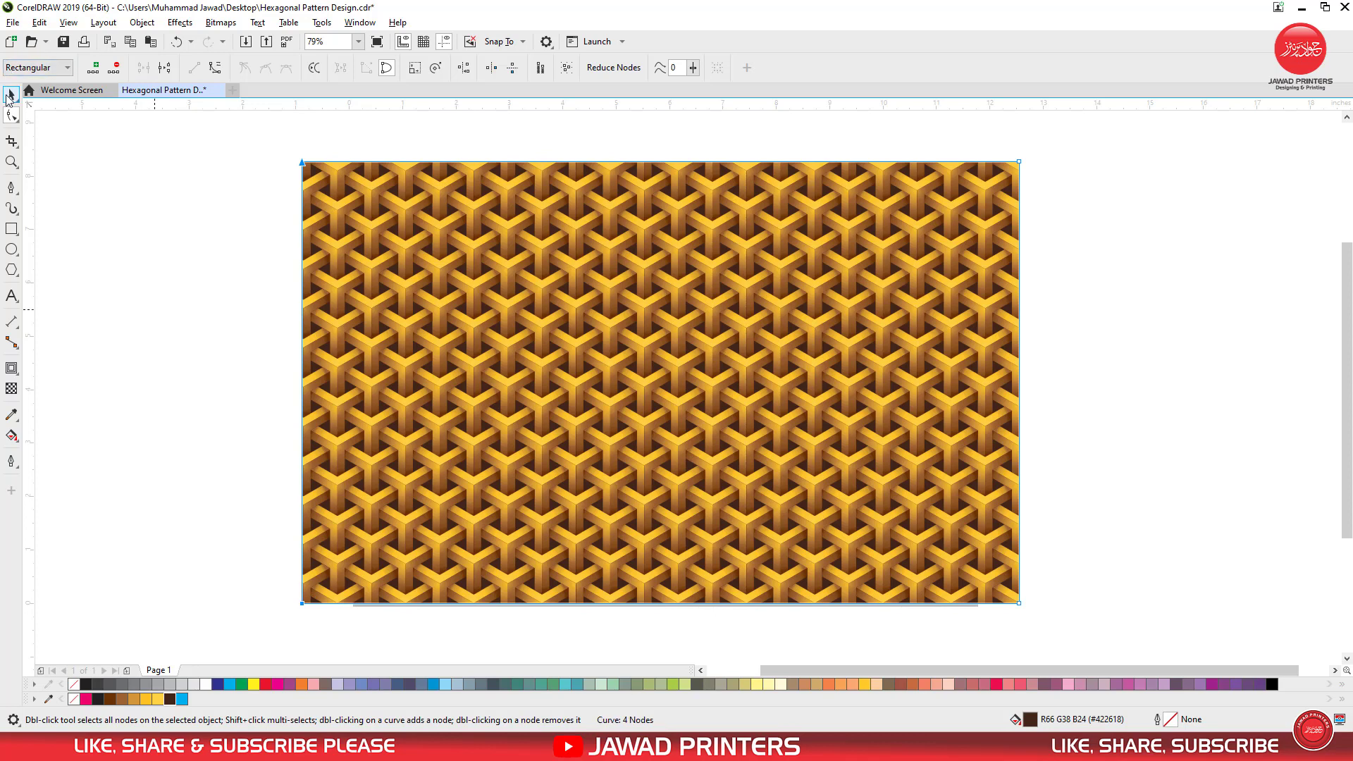
pyautogui.click(8, 95)
pyautogui.hotkey('shift', 'F2')
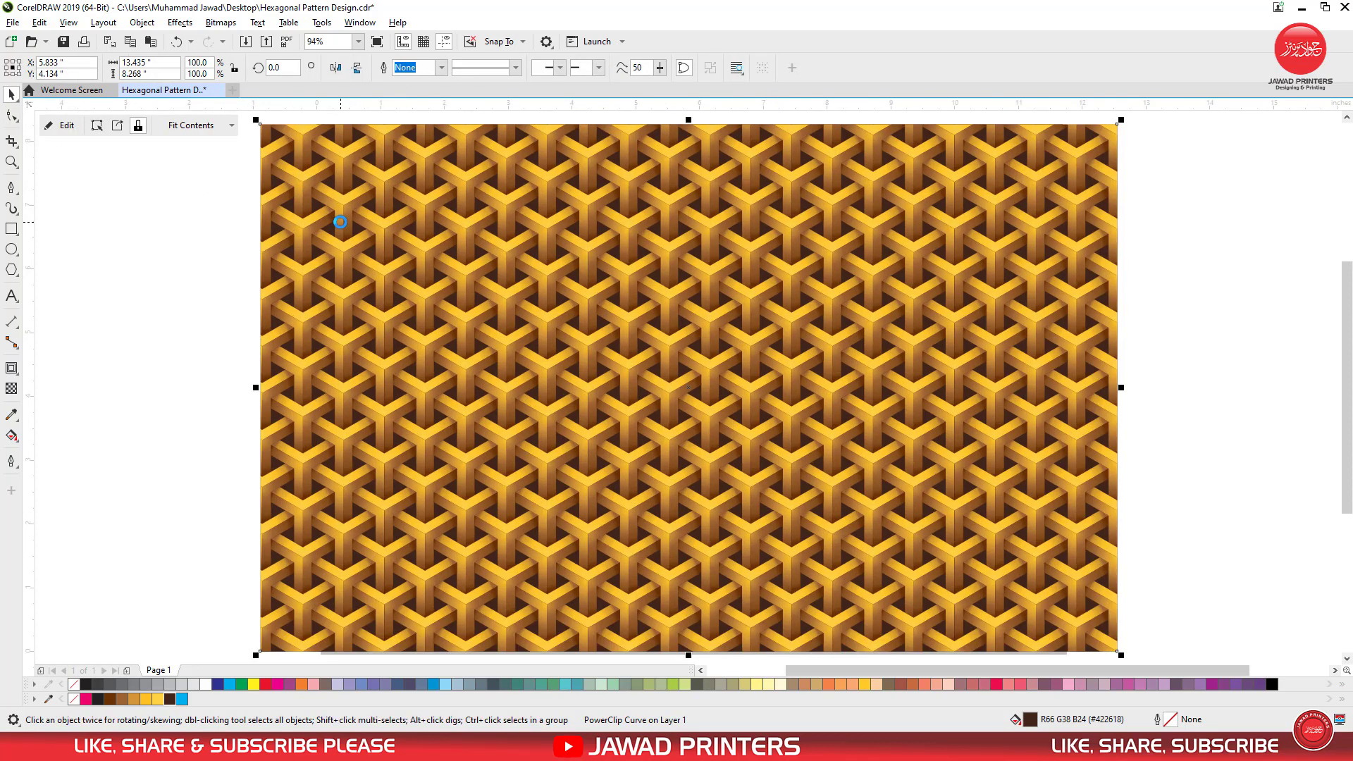